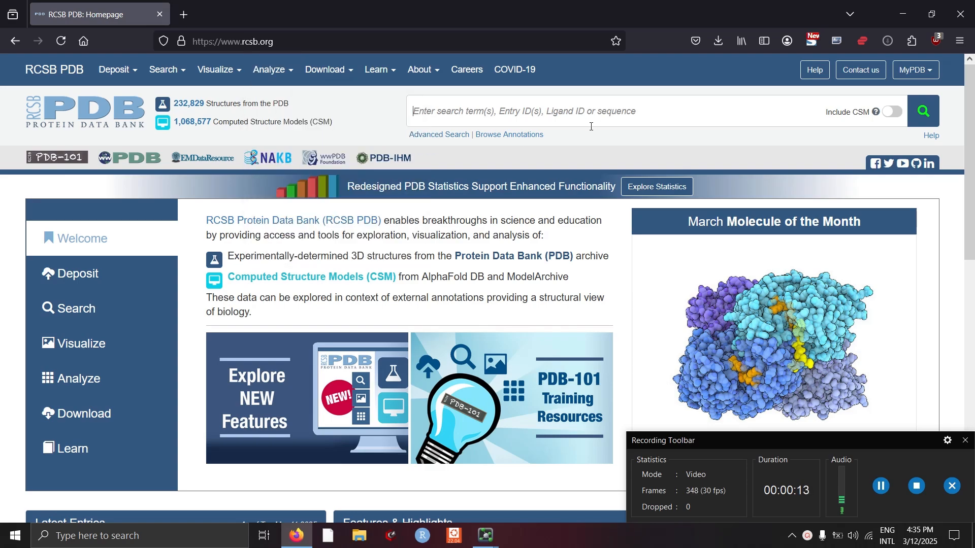
- Search the PDB for Myoglobin using the UniProt Molecule Name suggestion
left_click_drag(805, 444, 847, 539)
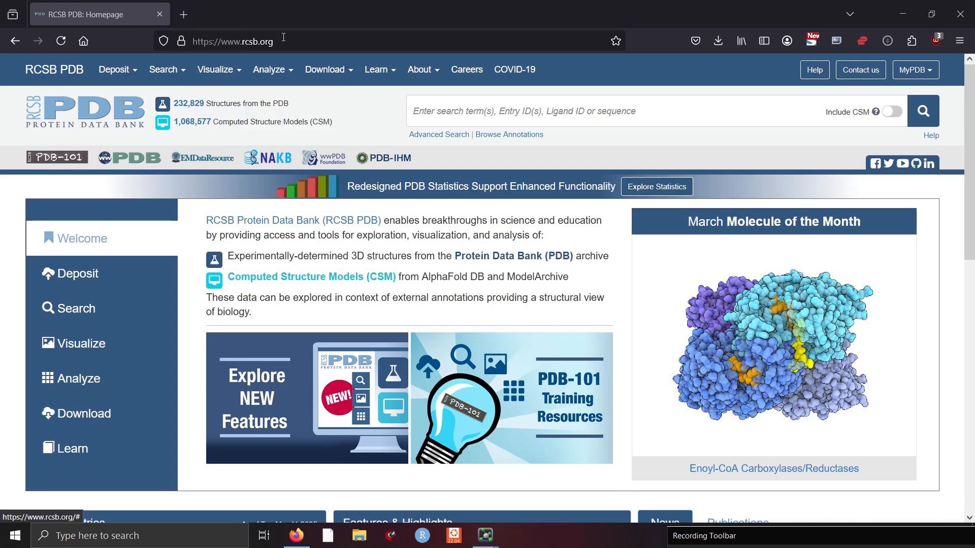
left_click(520, 110)
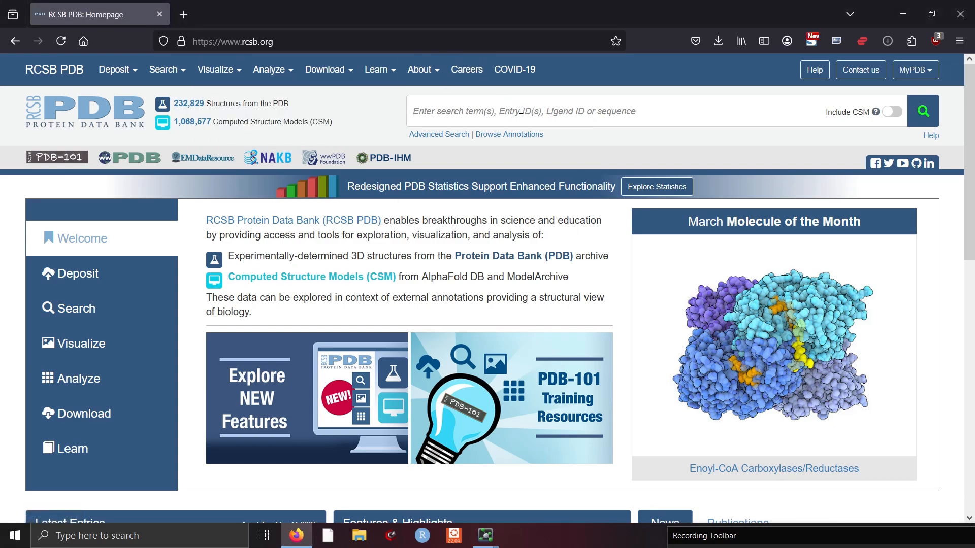
type("my")
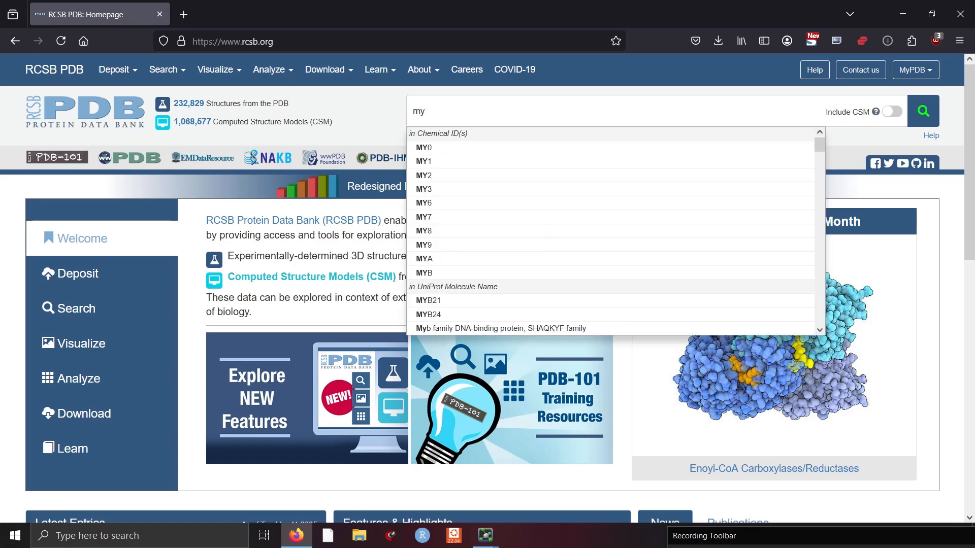
type("oglobi")
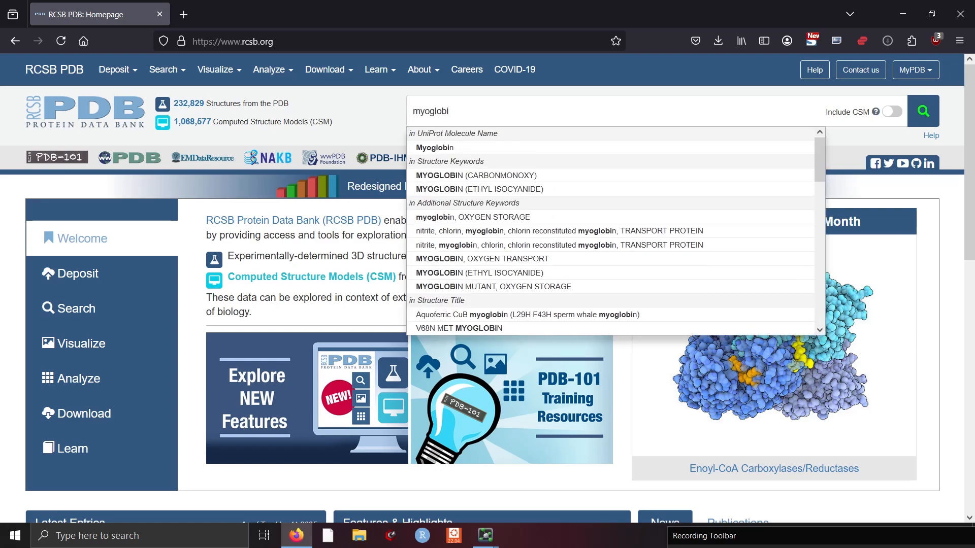
key("BackSpace")
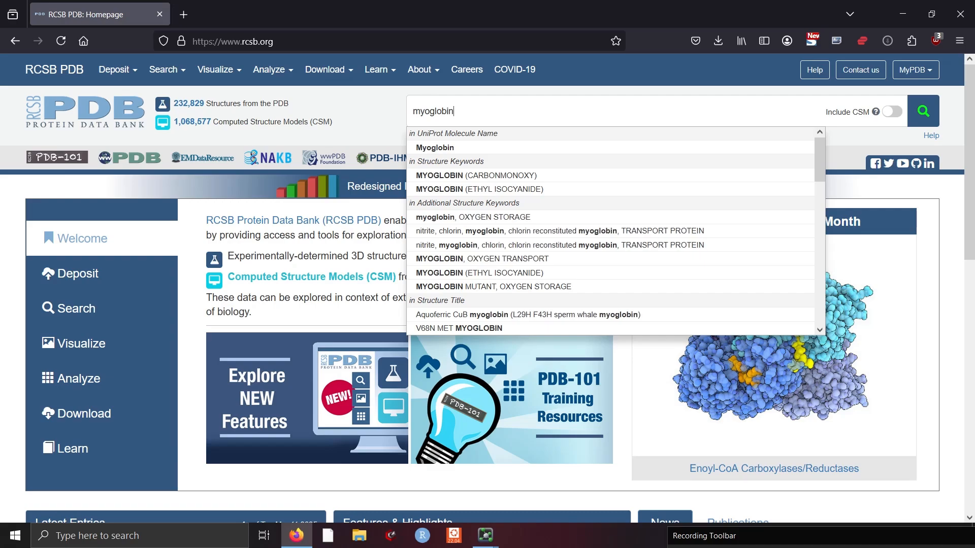
key("Down")
key("Return")
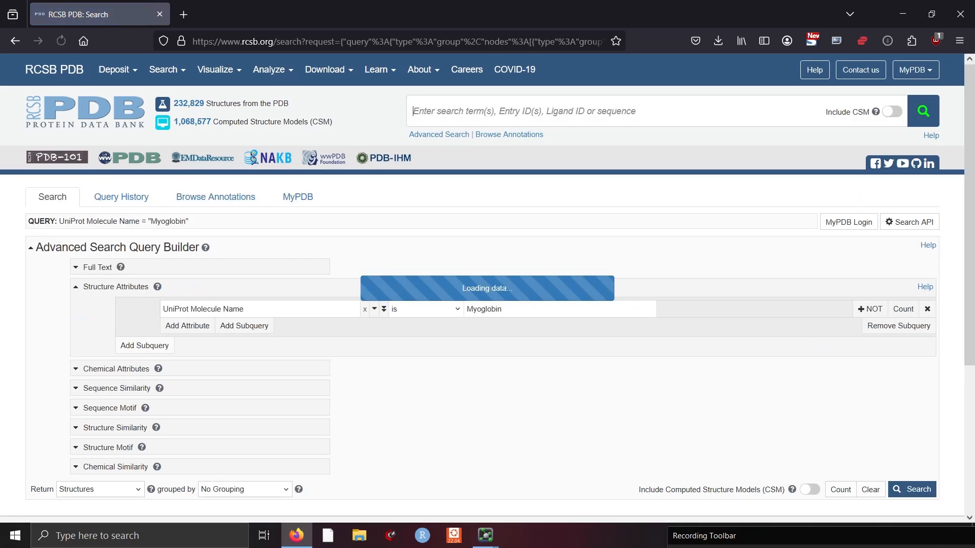
- Open the structure entry 2VLY from the search box
scroll(340, 299, "down", 10)
scroll(340, 299, "up", 10)
scroll(338, 307, "down", 7)
scroll(339, 307, "up", 17)
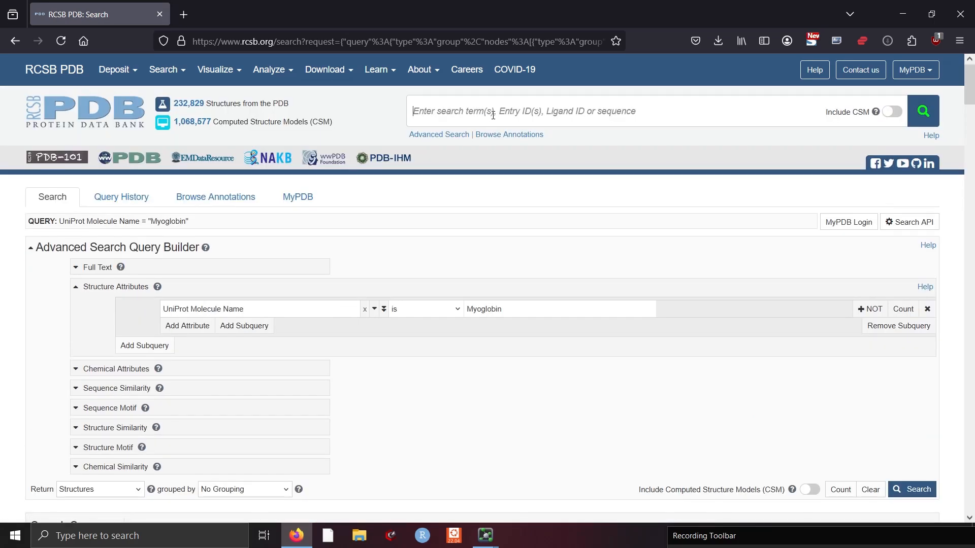
type("2")
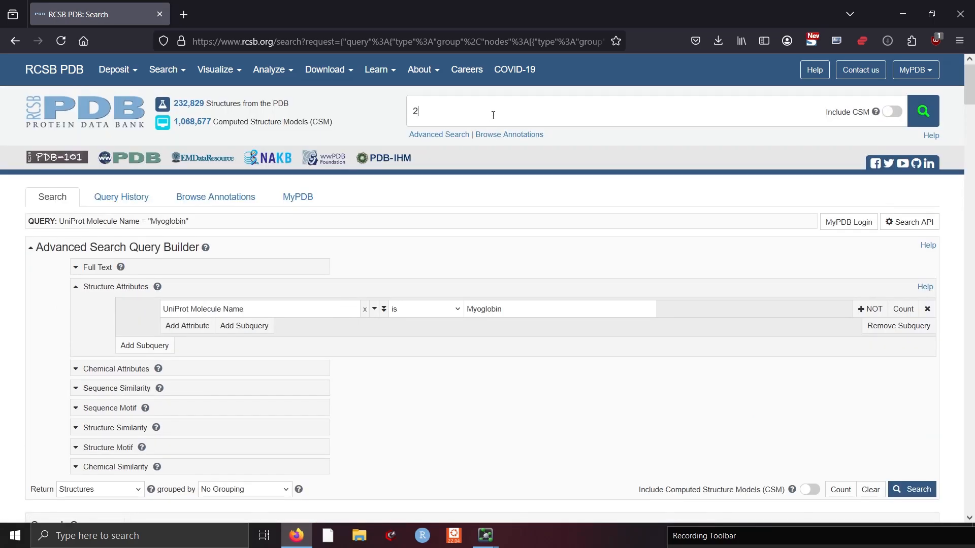
type("vly")
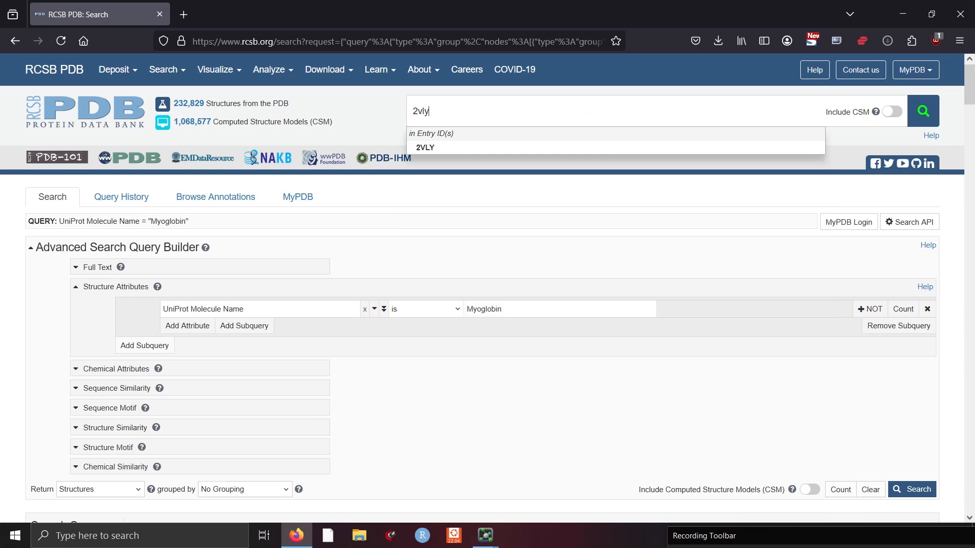
key("Return")
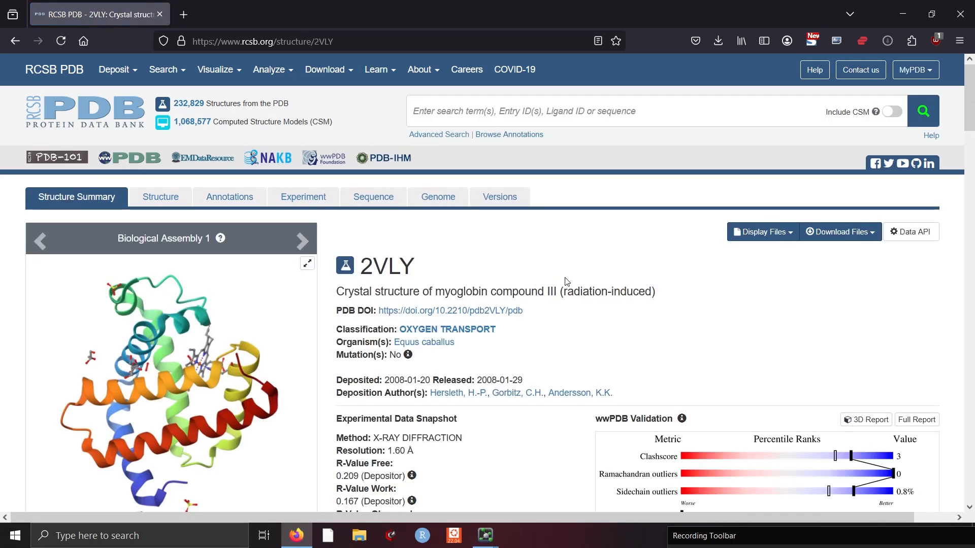
- Download the 2VLY structure file in PDB Format
scroll(558, 279, "down", 1)
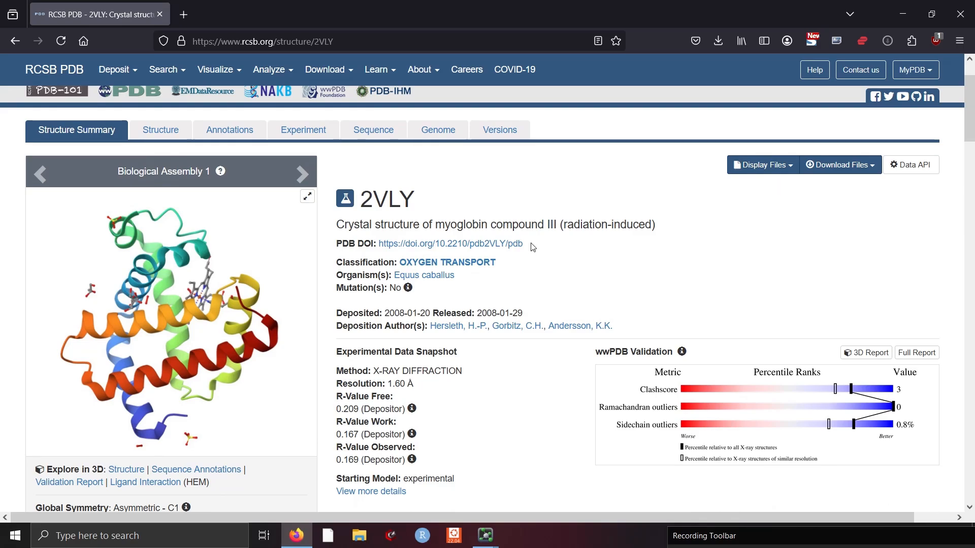
scroll(530, 253, "down", 2)
scroll(449, 290, "down", 4)
scroll(569, 272, "up", 7)
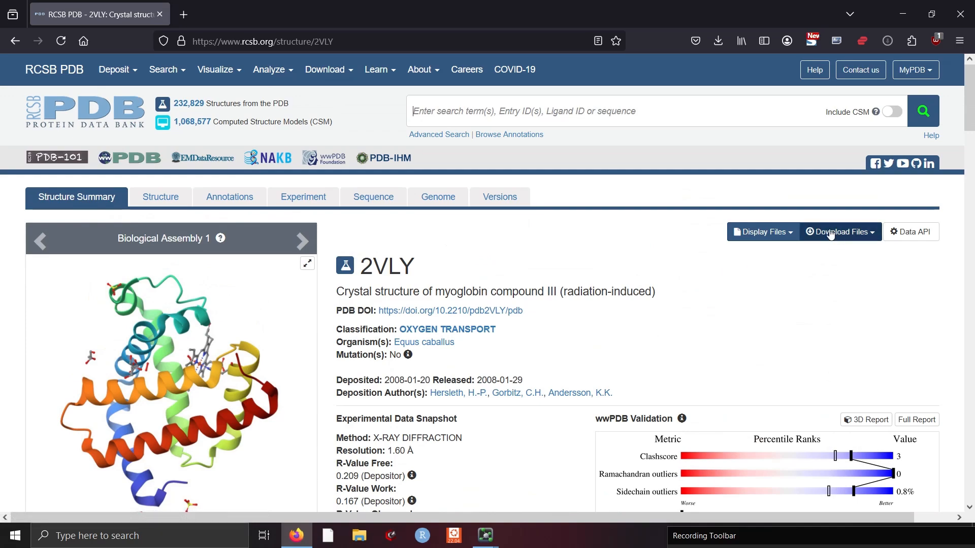
left_click(837, 238)
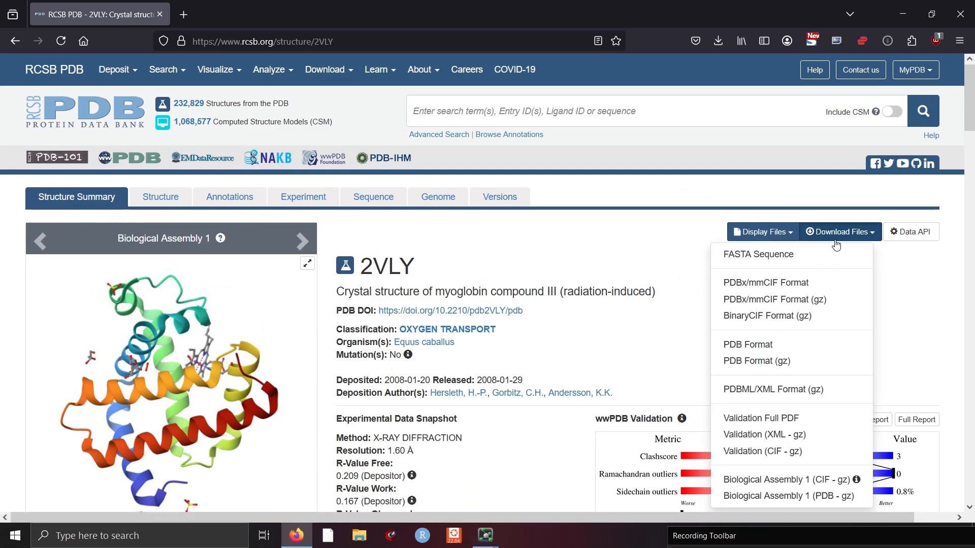
left_click(761, 345)
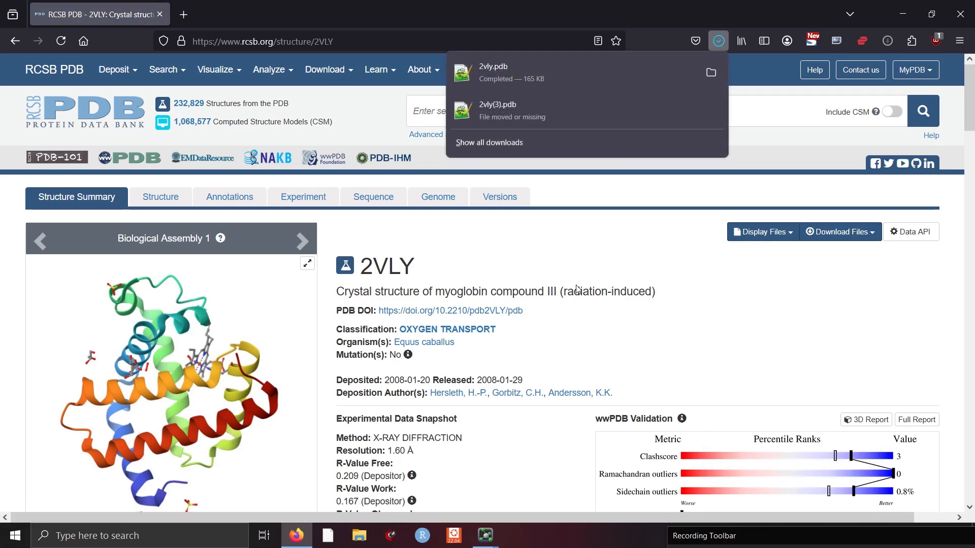
- Switch to PyMOL
left_click(491, 538)
left_click(496, 502)
mouse_move(493, 530)
left_click(418, 477)
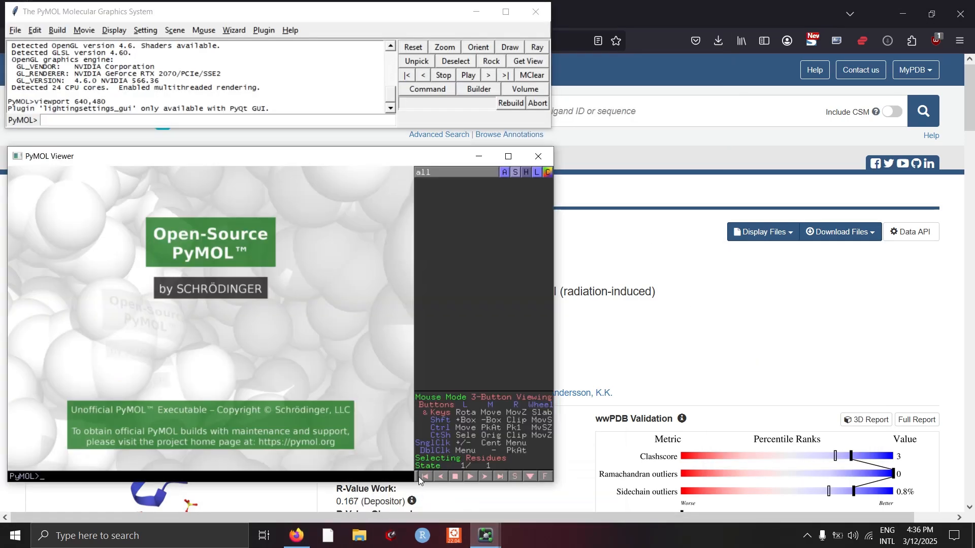
- Open the downloaded 2vly file from the Downloads folder in PyMOL
left_click(16, 30)
left_click(32, 74)
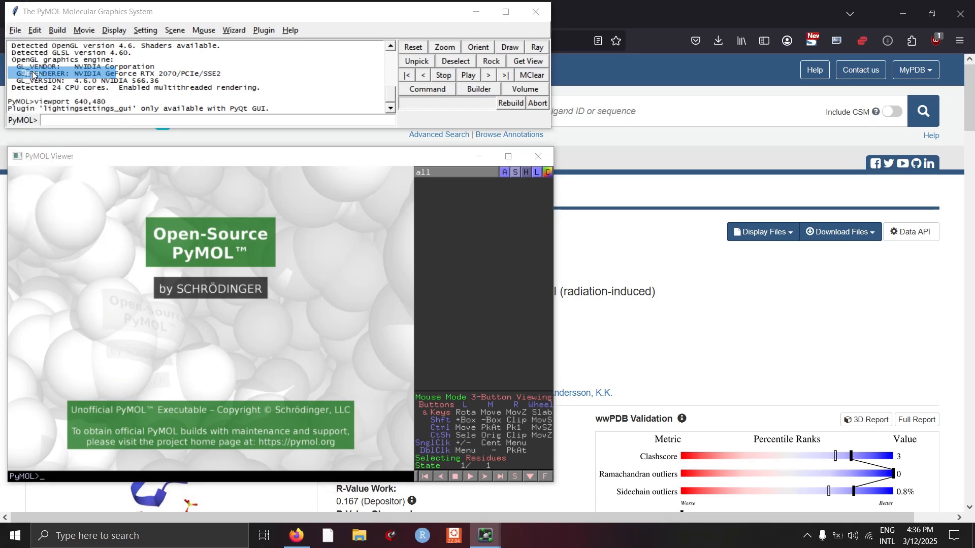
scroll(77, 227, "down", 1)
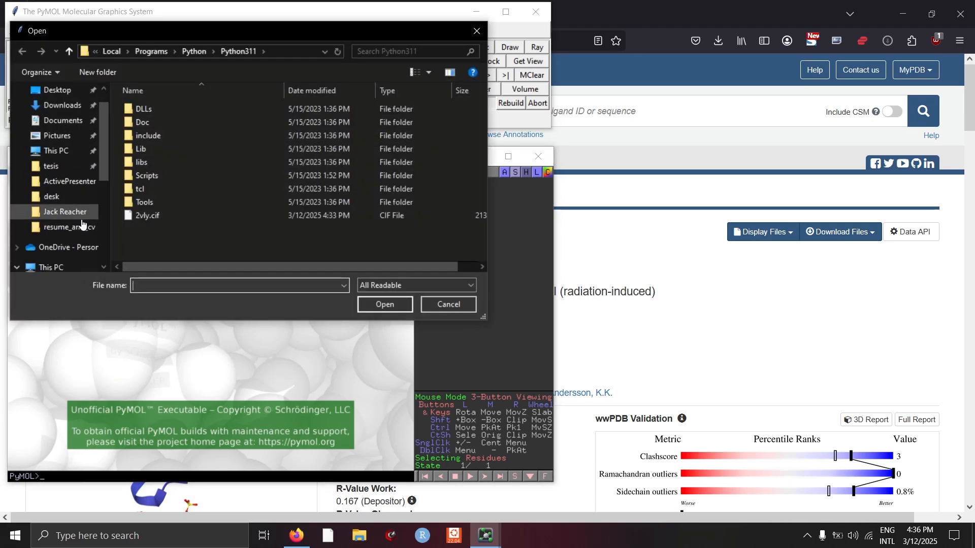
left_click(86, 106)
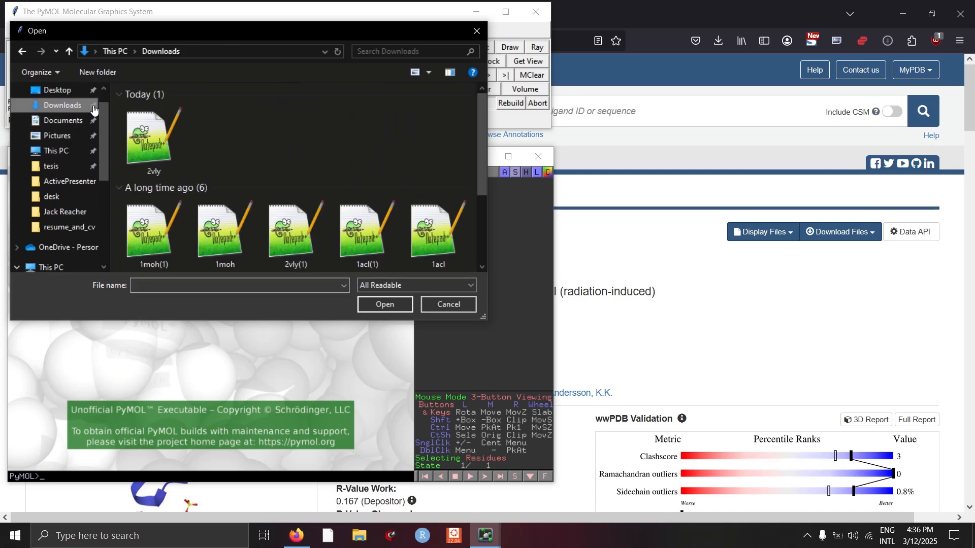
left_click(143, 130)
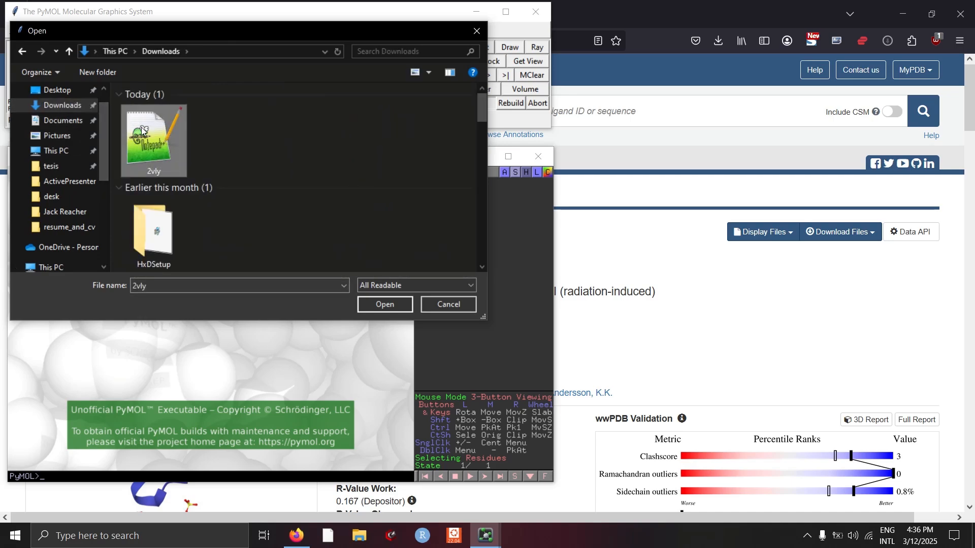
double_click(143, 130)
left_click_drag(102, 345, 233, 320)
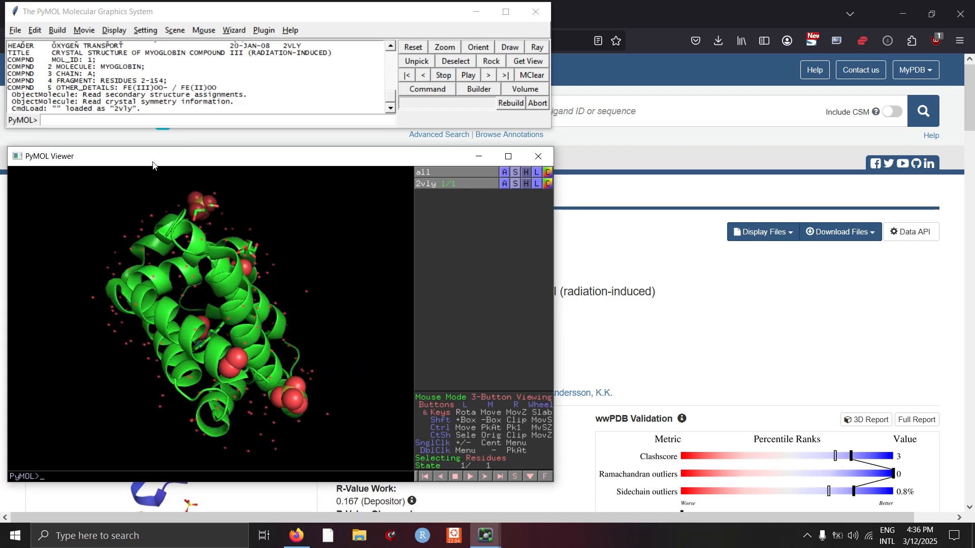
- Reinitialize PyMOL to clear the loaded structure
left_click(19, 31)
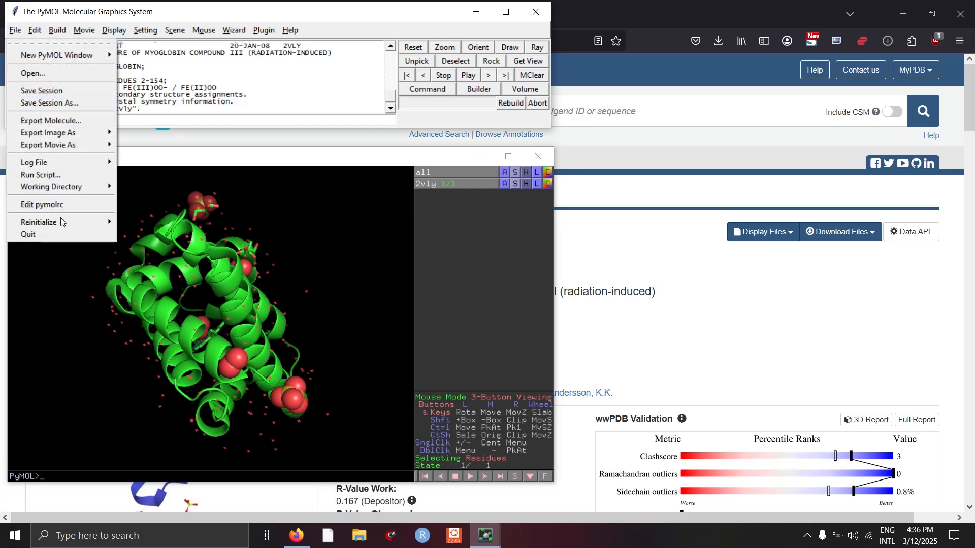
mouse_move(60, 222)
left_click(140, 224)
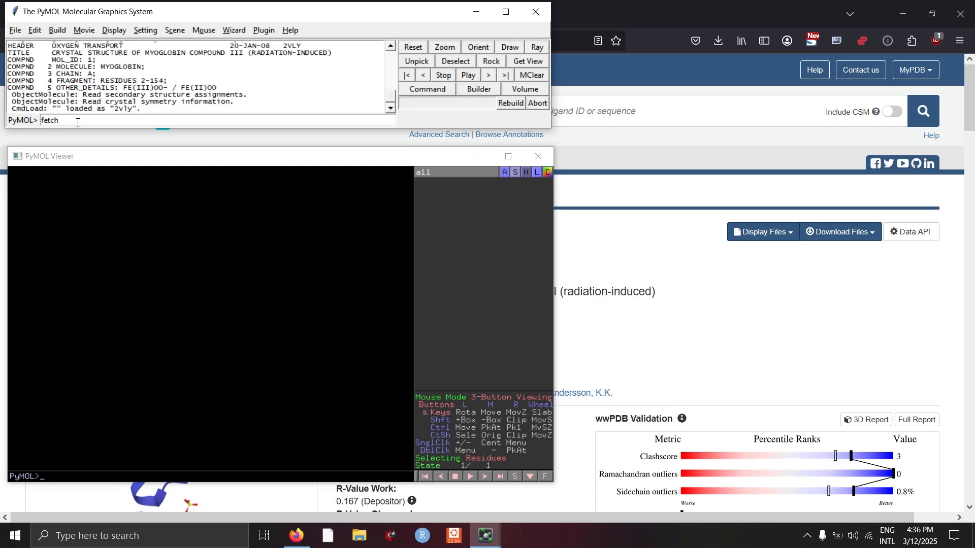
- Fetch structure 2vly with the fetch command and rotate it to inspect
type("2vly")
key("Return")
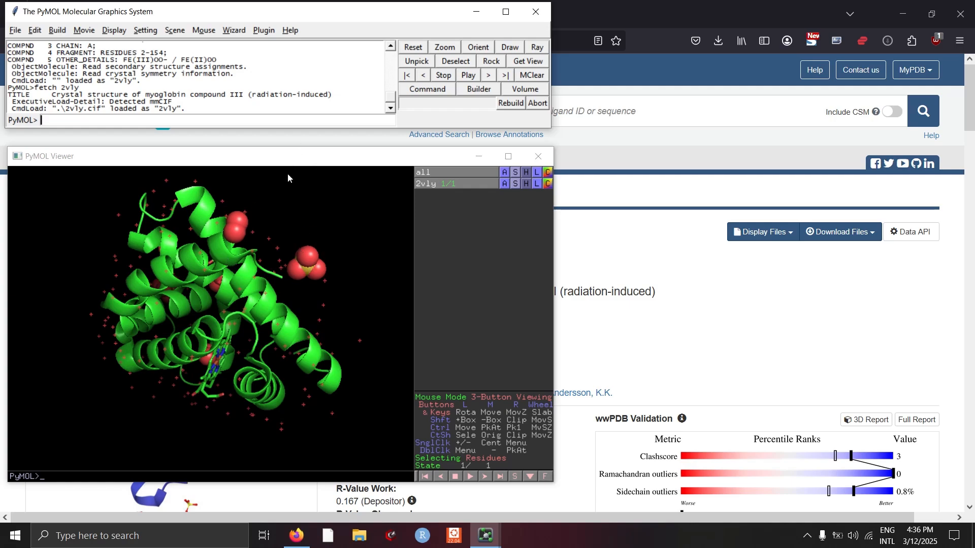
left_click_drag(245, 253, 286, 315)
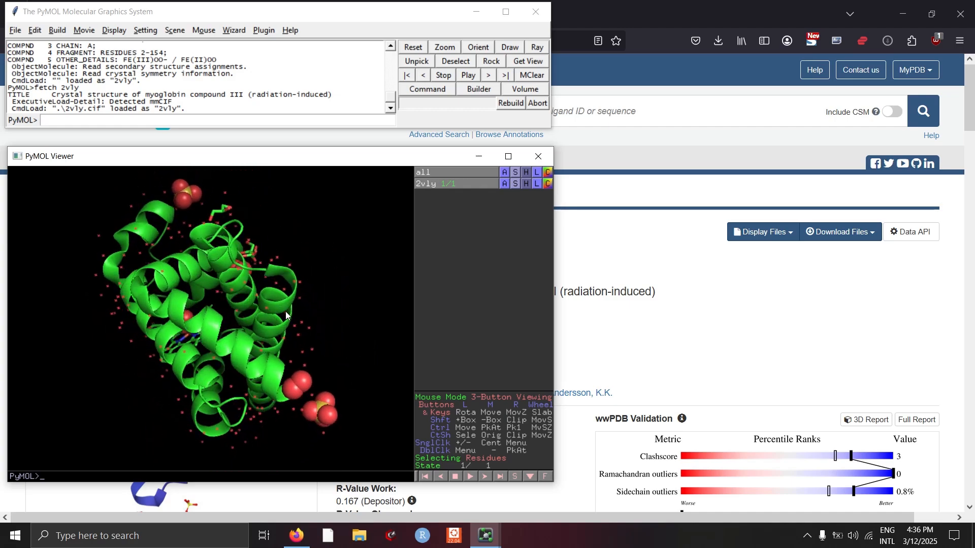
left_click_drag(184, 343, 303, 308)
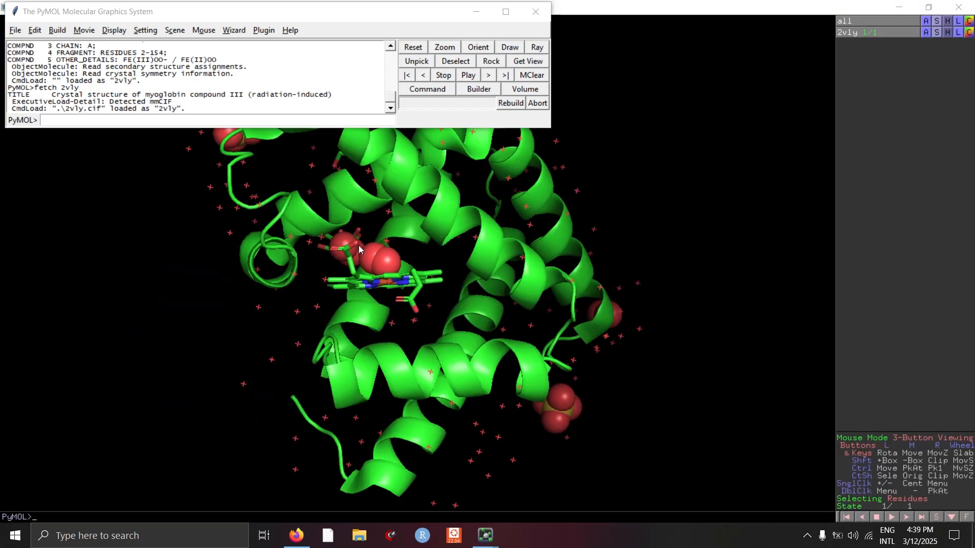
- Bring back the main PyMOL window and turn on the sequence display
left_click_drag(551, 194, 593, 183)
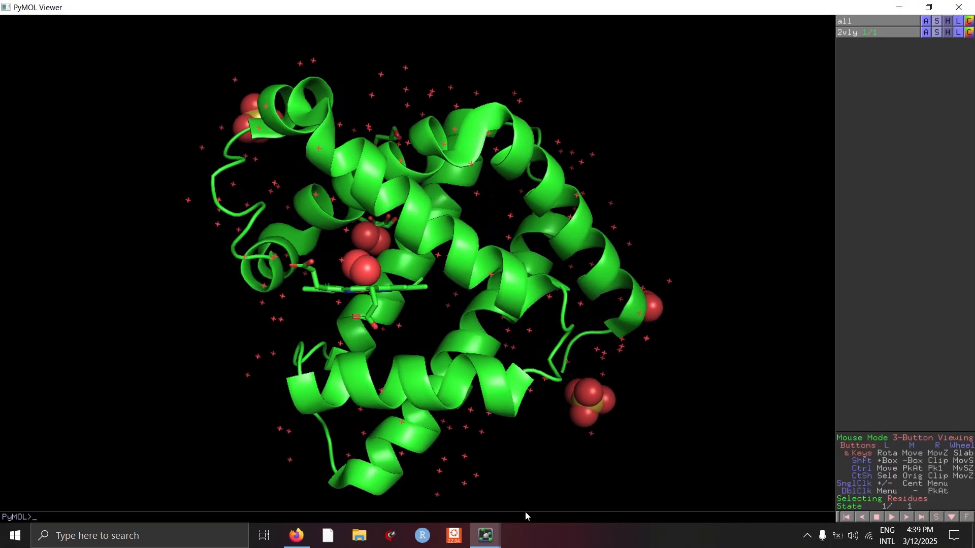
mouse_move(493, 539)
left_click(521, 473)
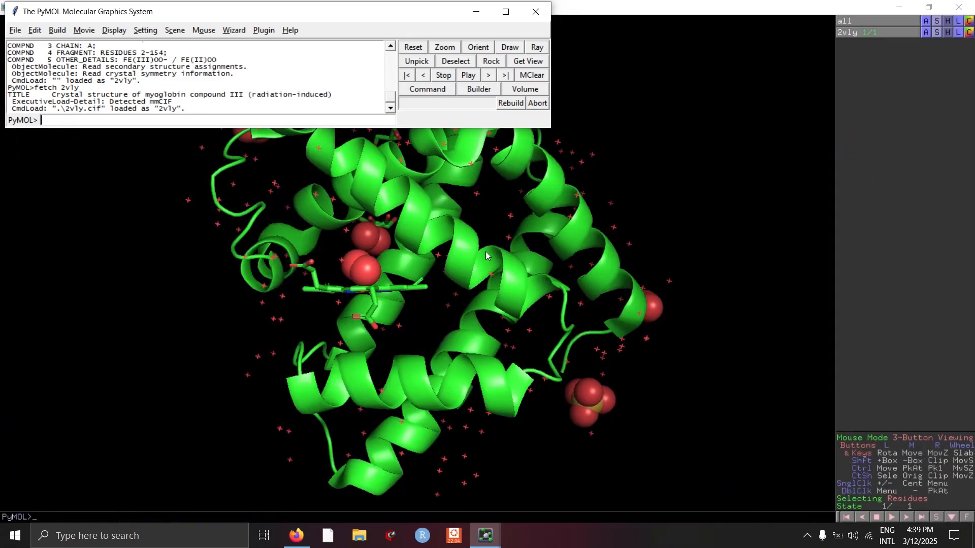
left_click_drag(213, 9, 258, 78)
left_click(125, 94)
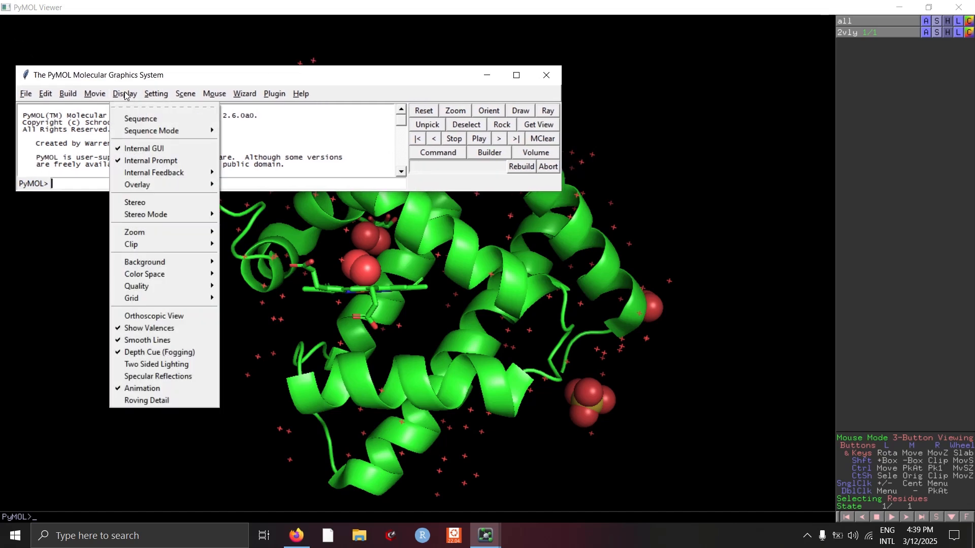
left_click(153, 120)
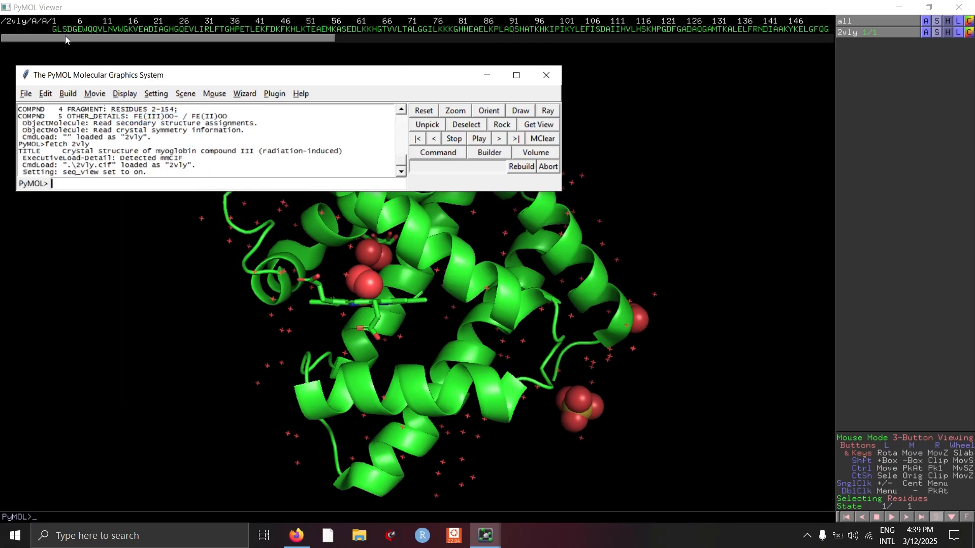
- Select the HEM and OXY residues in the sequence display
left_click_drag(64, 39, 291, 37)
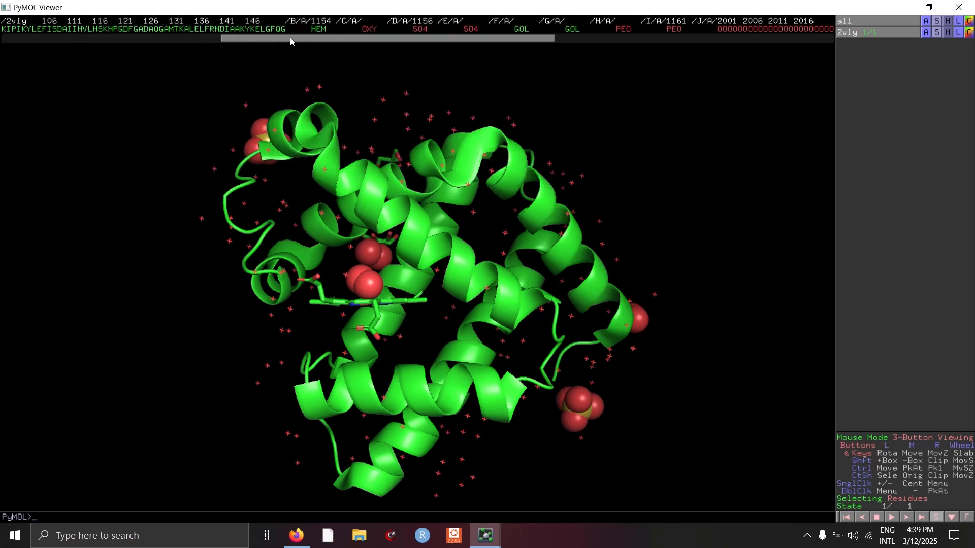
left_click(316, 30)
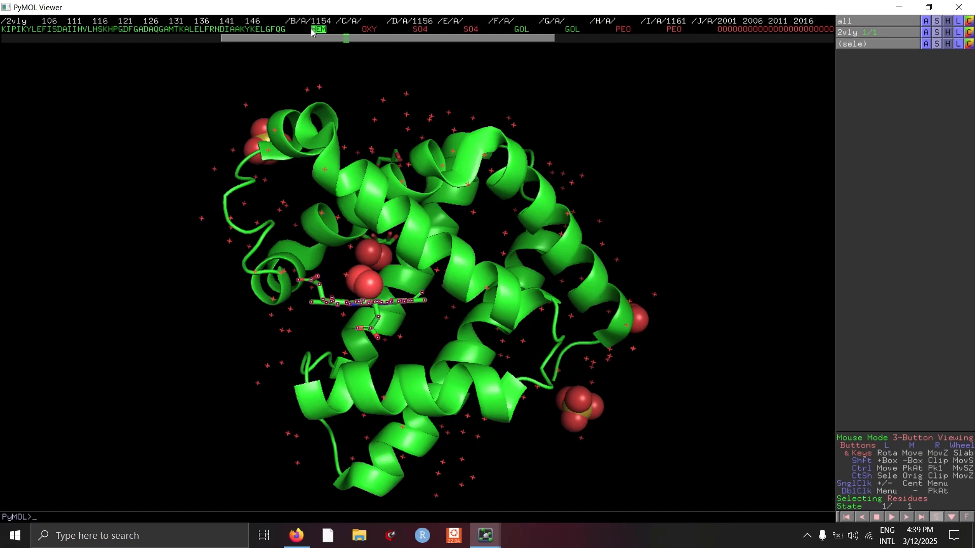
left_click(369, 30)
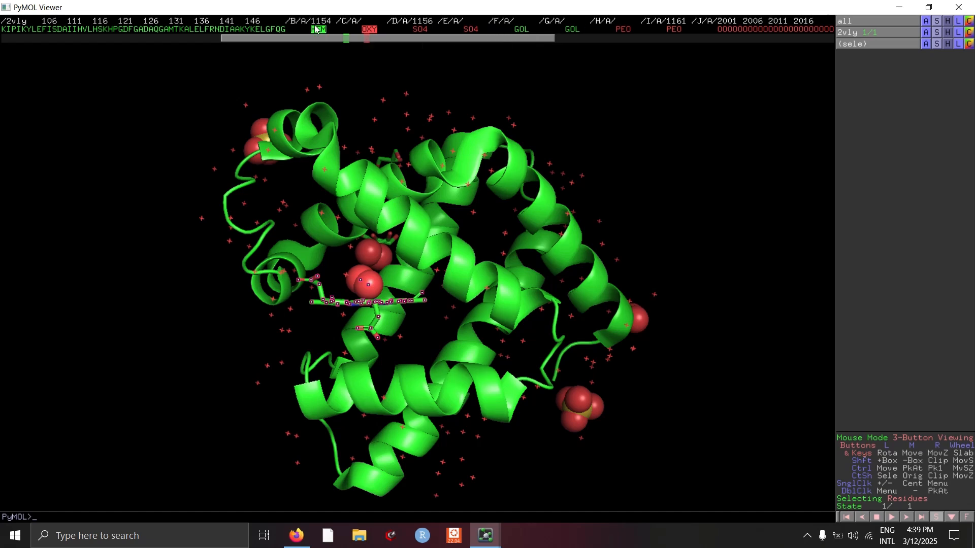
- Deselect HEM and OXY and scroll through the sequence display
left_click(319, 29)
left_click(372, 30)
left_click_drag(403, 37, 474, 38)
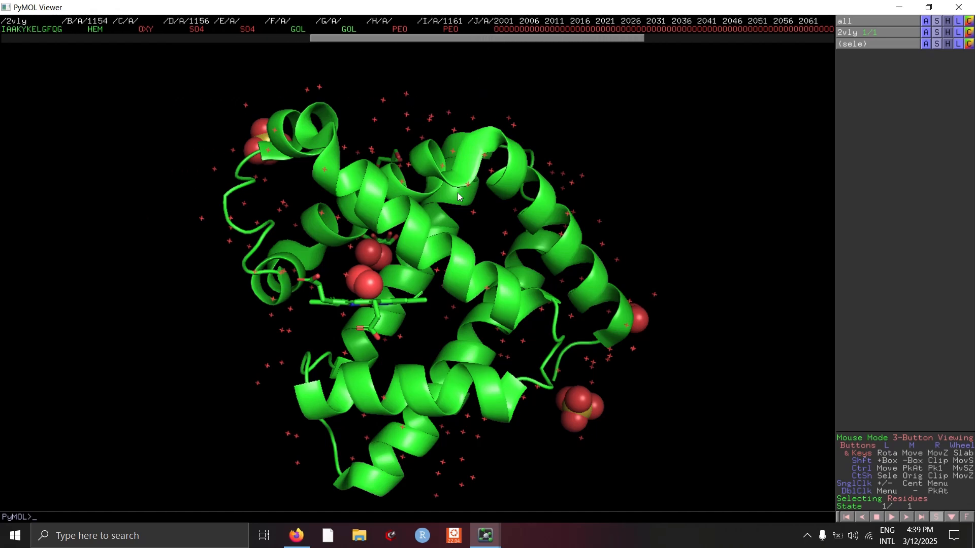
mouse_move(513, 38)
left_mouse_down()
mouse_move(613, 45)
mouse_move(520, 49)
left_mouse_up()
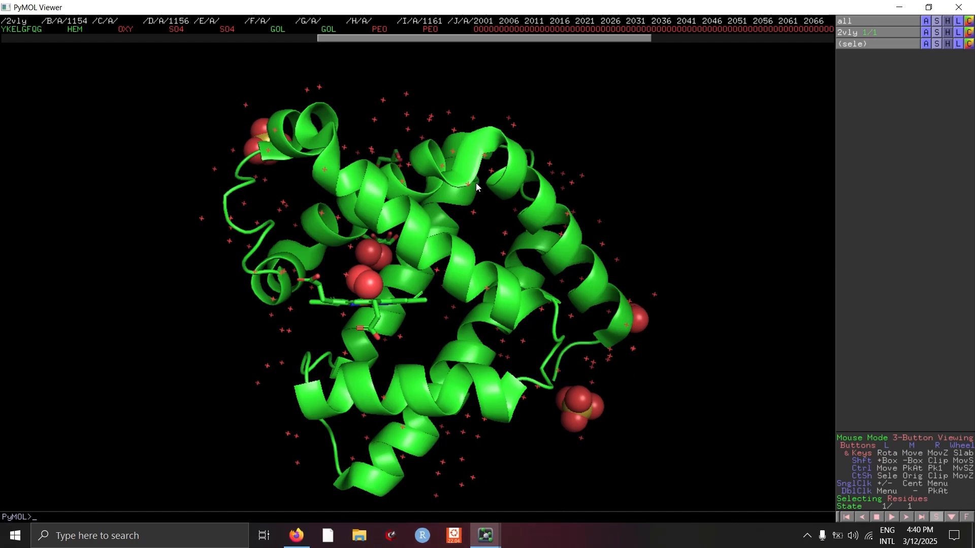
left_click_drag(472, 38, 200, 39)
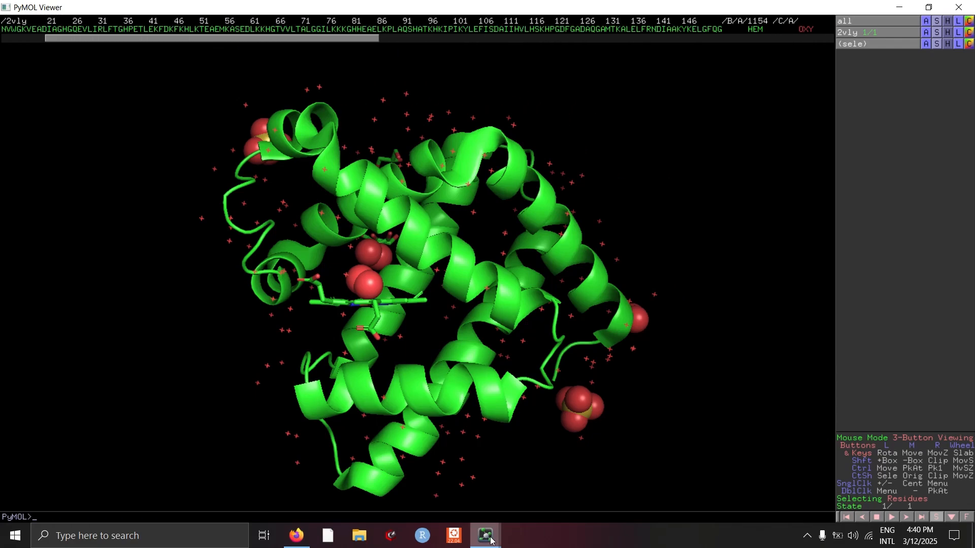
- Bring back the control window and switch the sequence display to show residue names
mouse_move(485, 535)
left_click(522, 498)
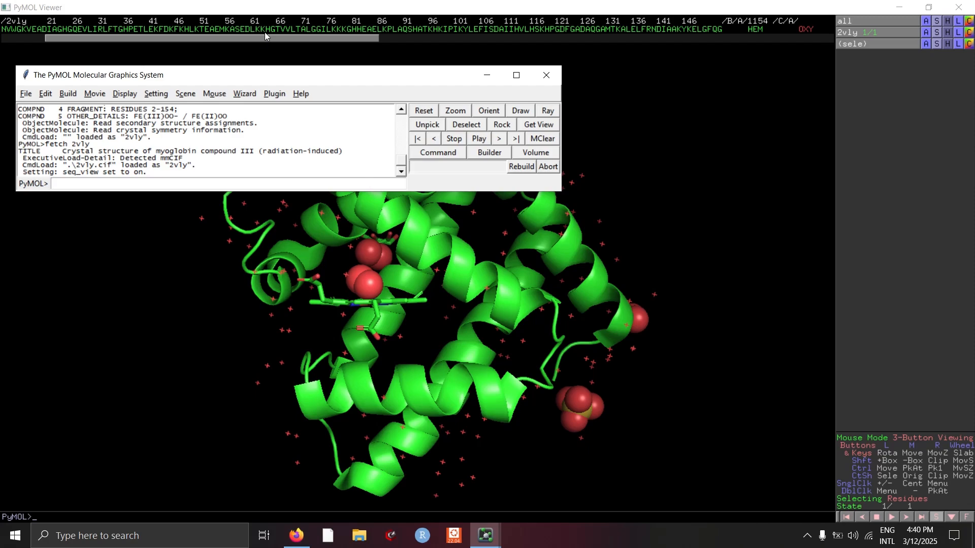
left_click(154, 94)
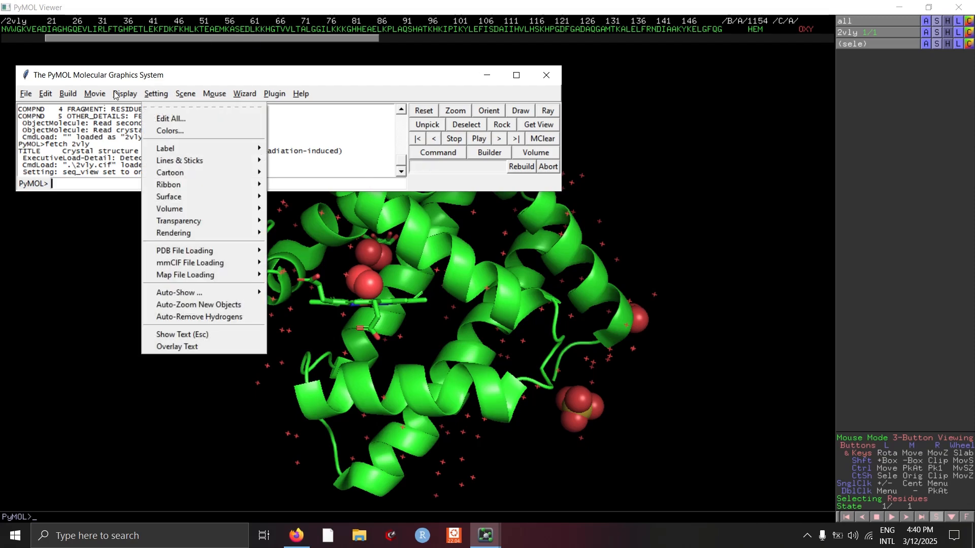
mouse_move(124, 94)
mouse_move(141, 133)
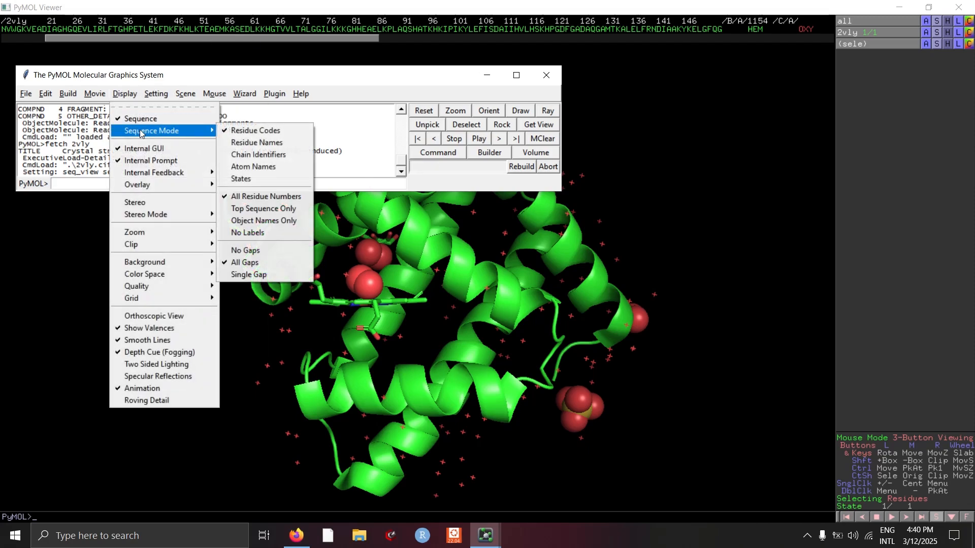
left_click(249, 144)
left_click_drag(216, 76, 269, 110)
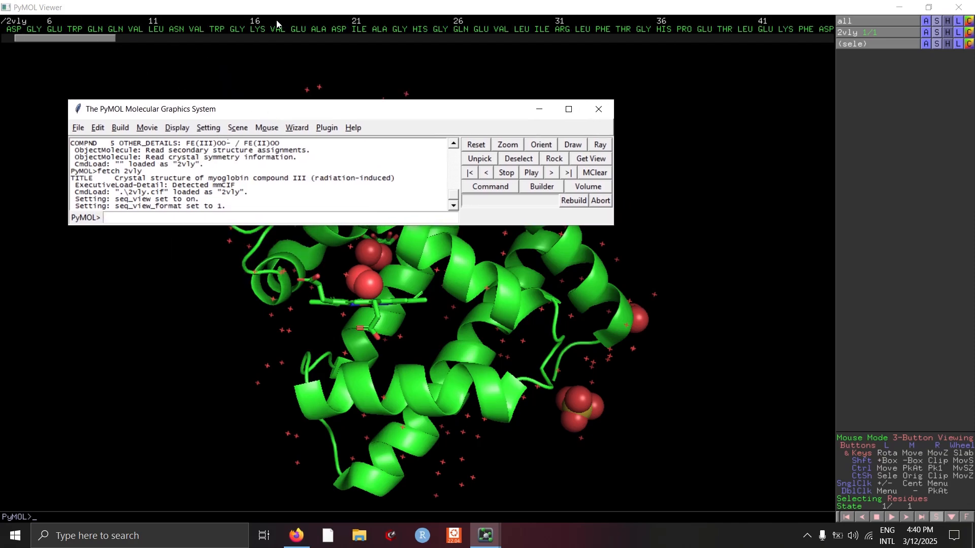
- Scroll through the sequence and rotate the protein to inspect it
left_click_drag(103, 37, 175, 39)
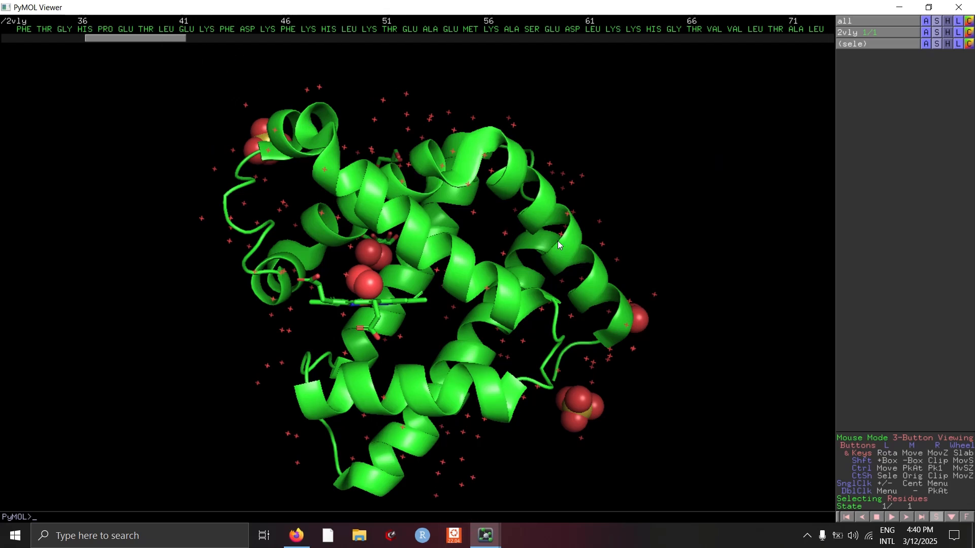
left_click_drag(670, 201, 670, 204)
left_click_drag(601, 149, 528, 173)
left_click_drag(360, 425, 273, 388)
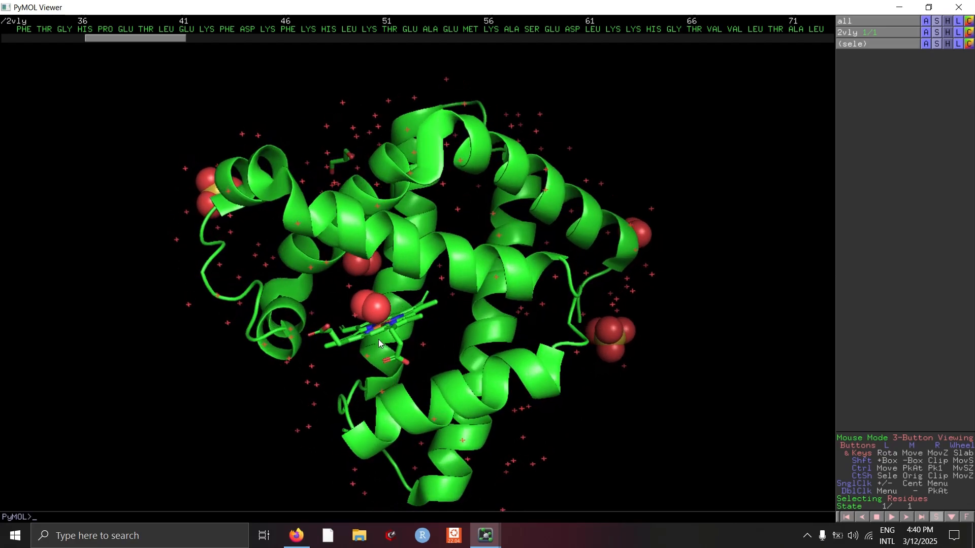
- Select the HEM residue in the sequence display
left_click(345, 344)
left_click_drag(176, 39, 409, 45)
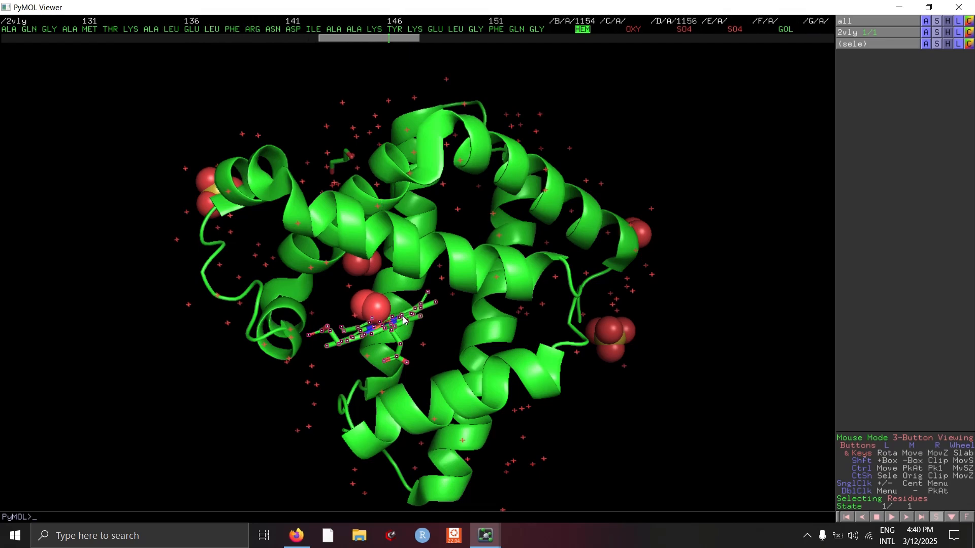
left_click(427, 296)
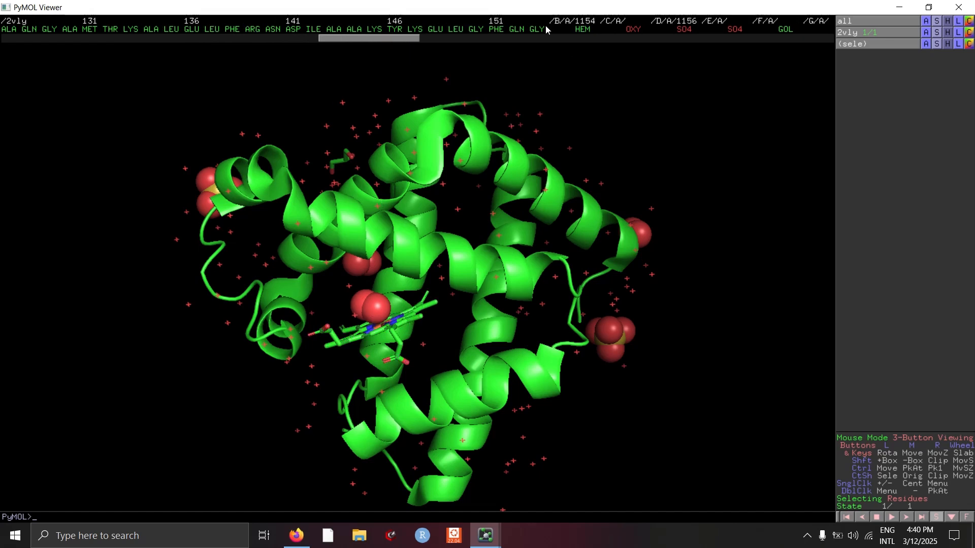
left_click(583, 30)
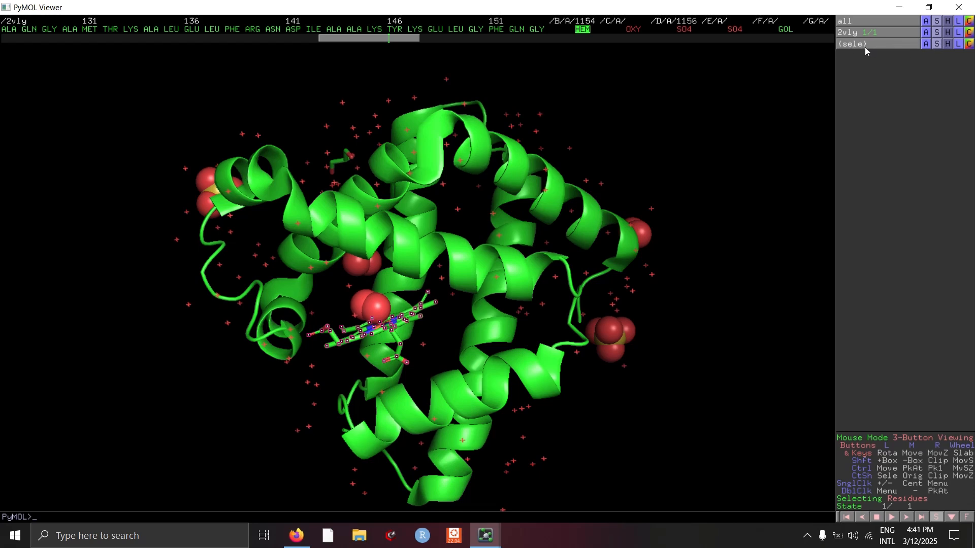
- Rename the current selection to heme
left_click(926, 44)
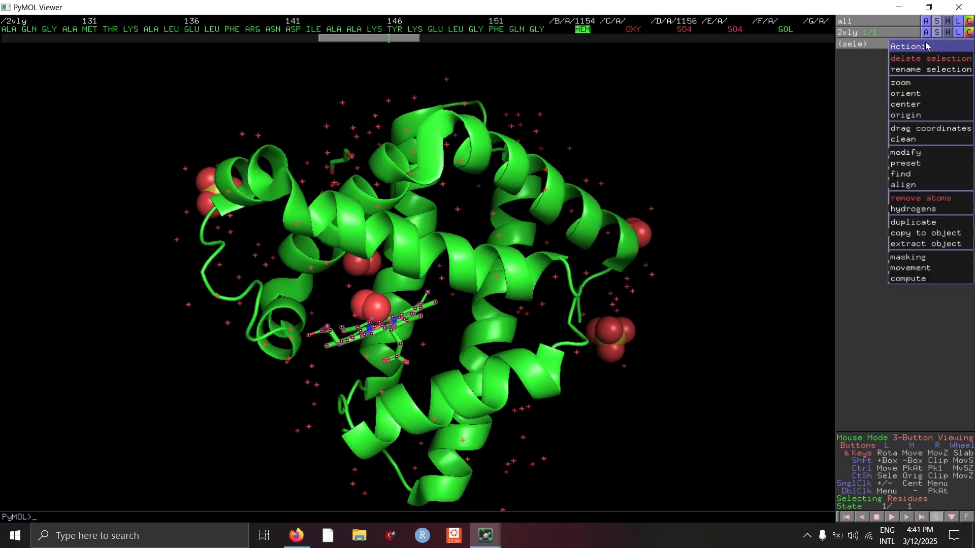
left_click(930, 71)
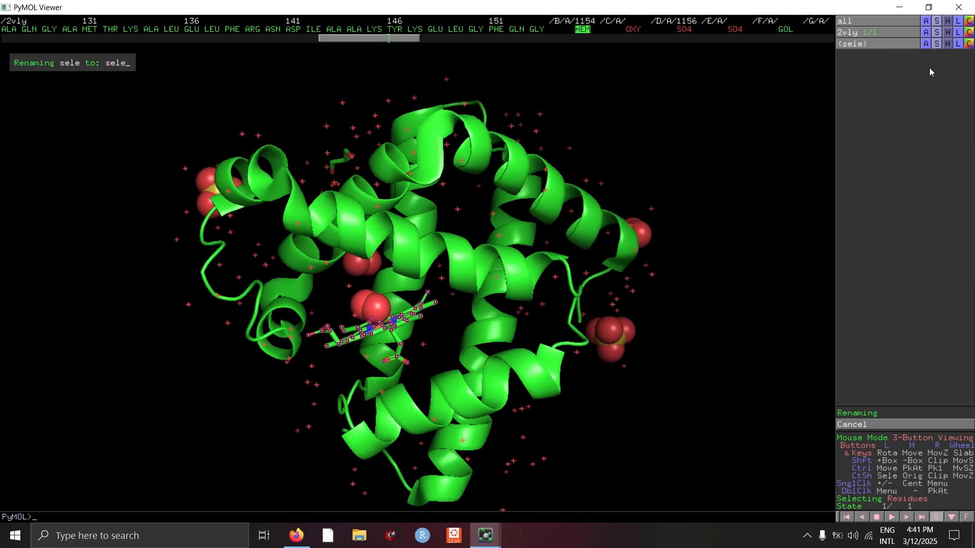
key("BackSpace")
key("BackSpace")
key("BackSpace")
key("BackSpace")
type("heme")
key("Return")
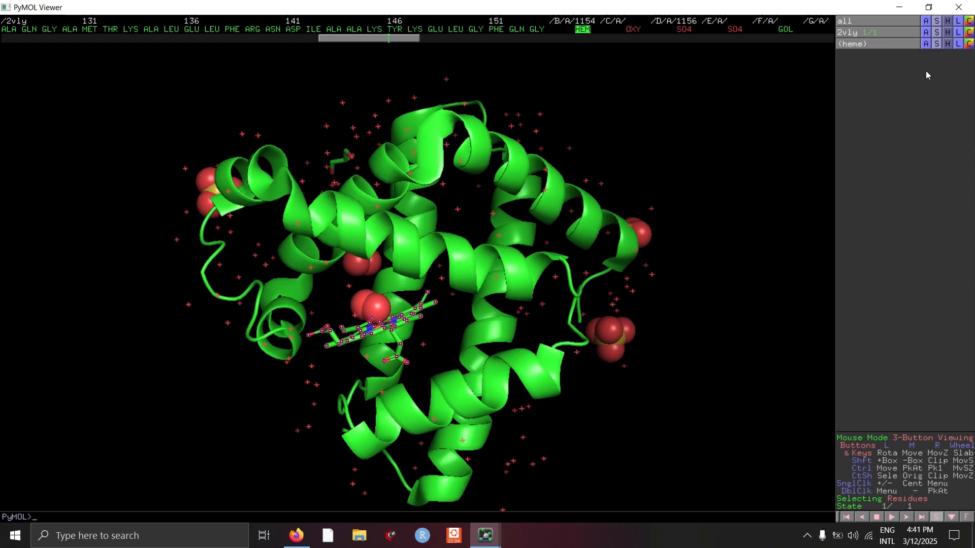
- Clear the picked atoms and rotate the protein to inspect the heme pocket
left_click_drag(635, 162, 583, 229)
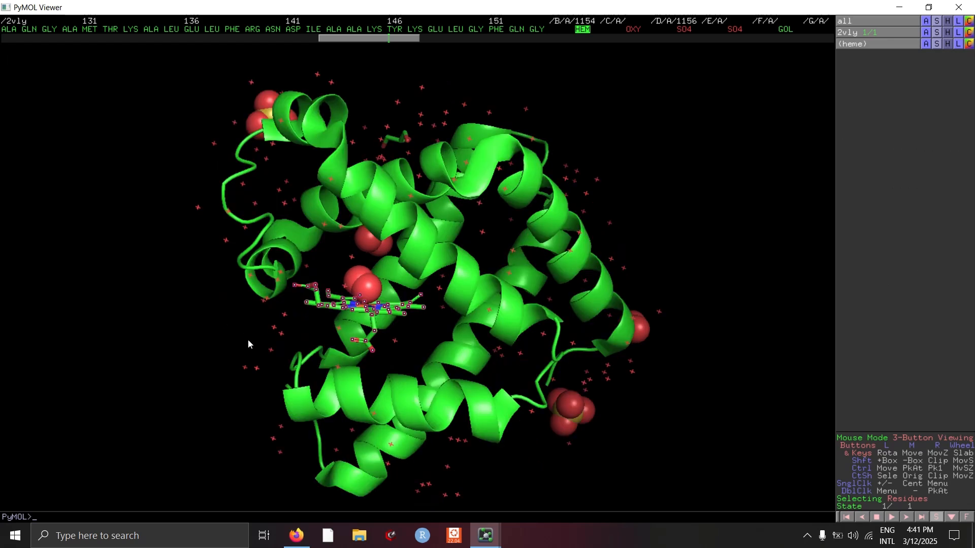
left_click(288, 325)
left_click_drag(257, 318, 205, 339)
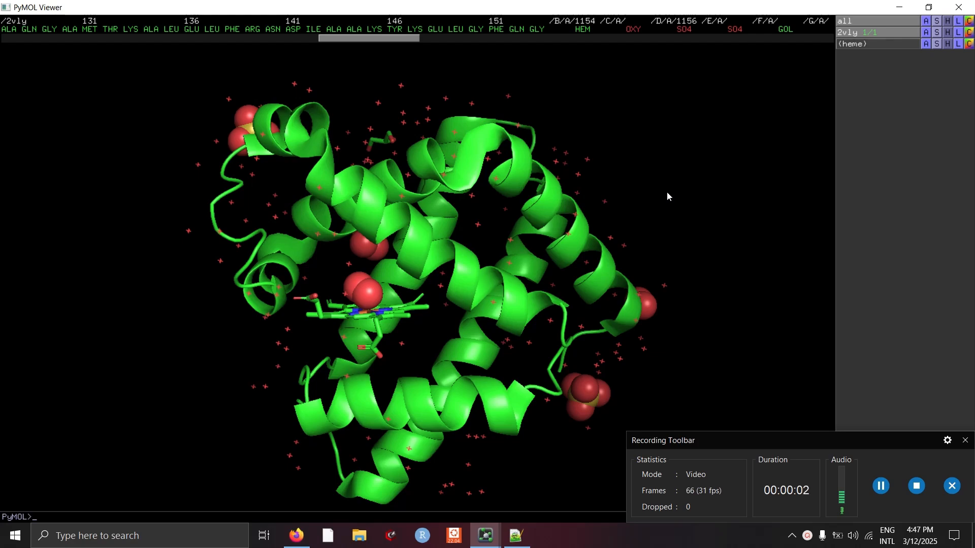
left_click_drag(180, 268, 223, 286)
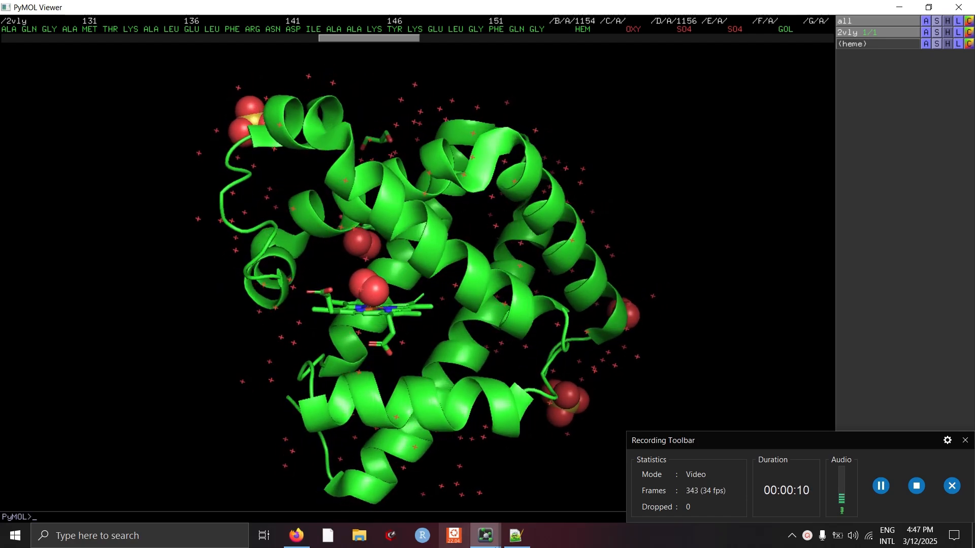
- Show residues within 5 Å of the heme as sticks with the command show sticks, byres all within 5 of heme
mouse_move(487, 537)
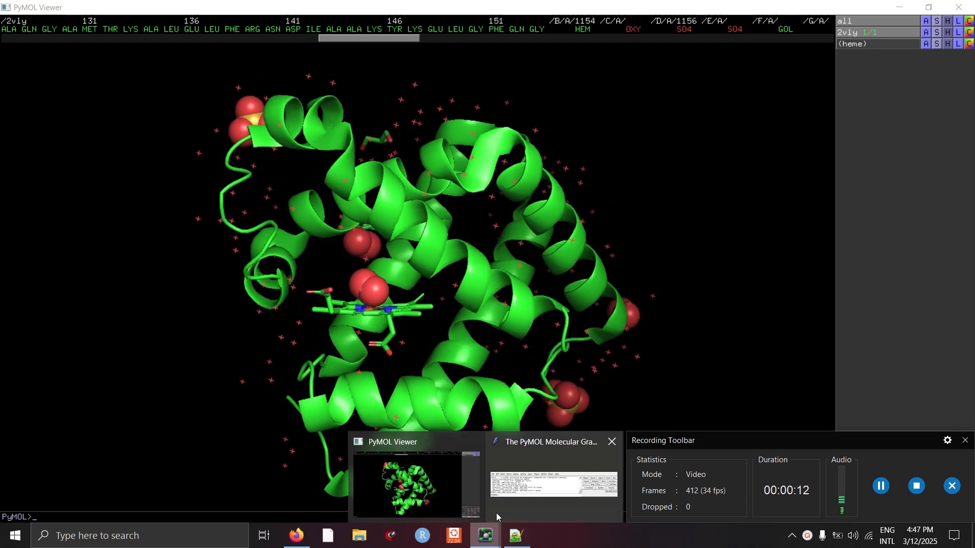
left_click(504, 494)
left_click_drag(266, 114, 248, 61)
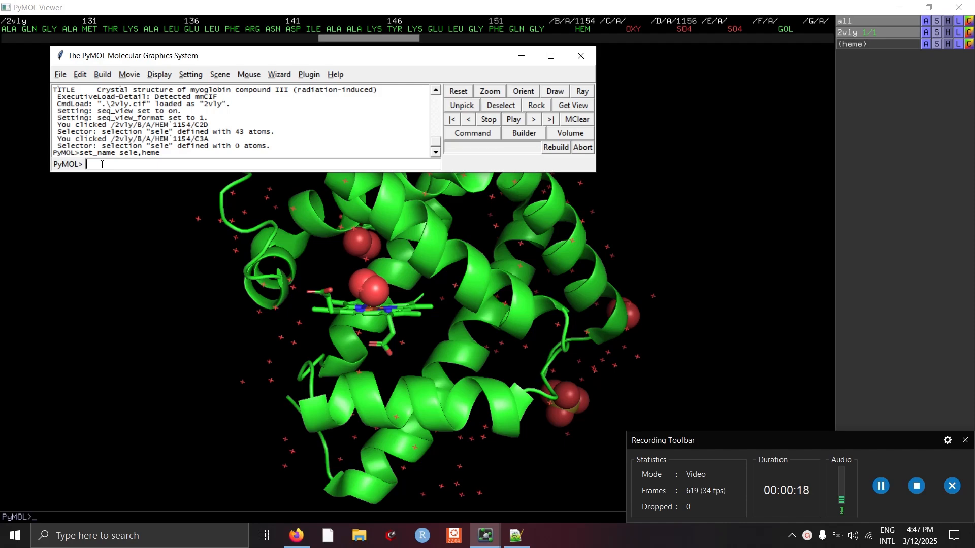
type("show sticks, byres all within 5 of NAME_OF_SELECTION")
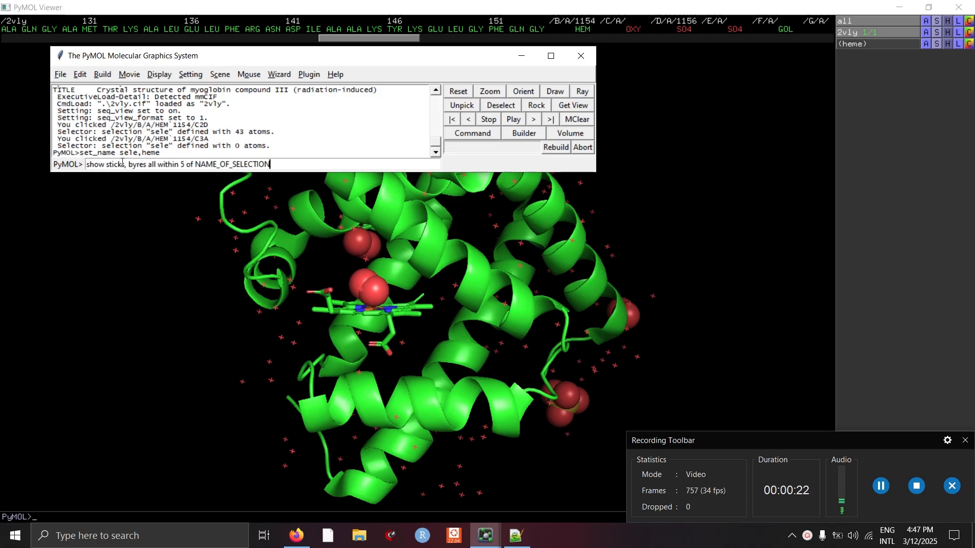
left_click(868, 440)
left_click_drag(867, 439, 873, 530)
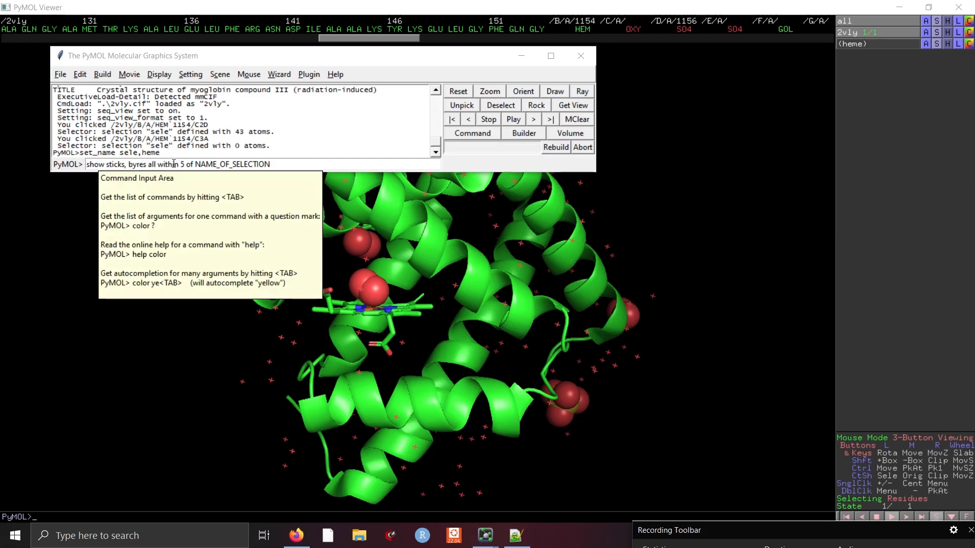
left_click_drag(181, 164, 190, 164)
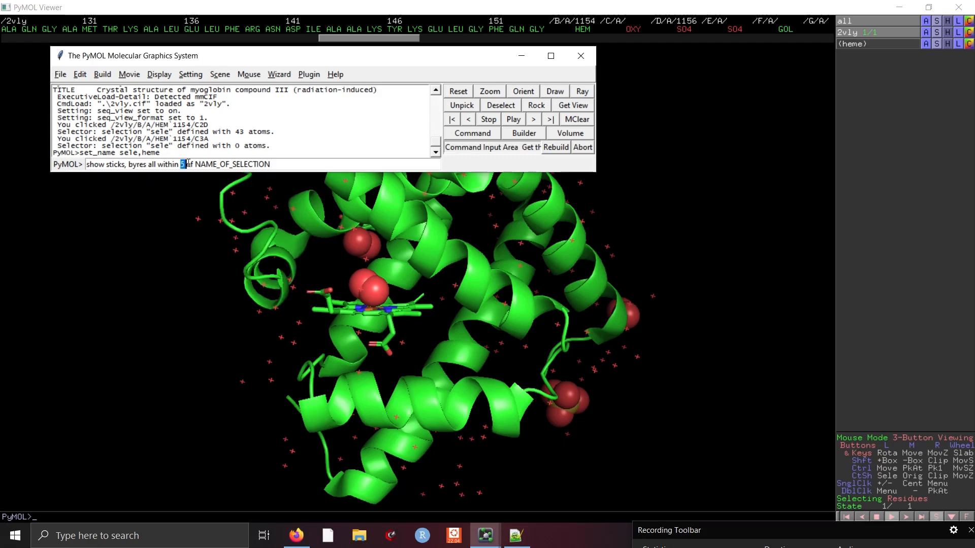
left_click(187, 163)
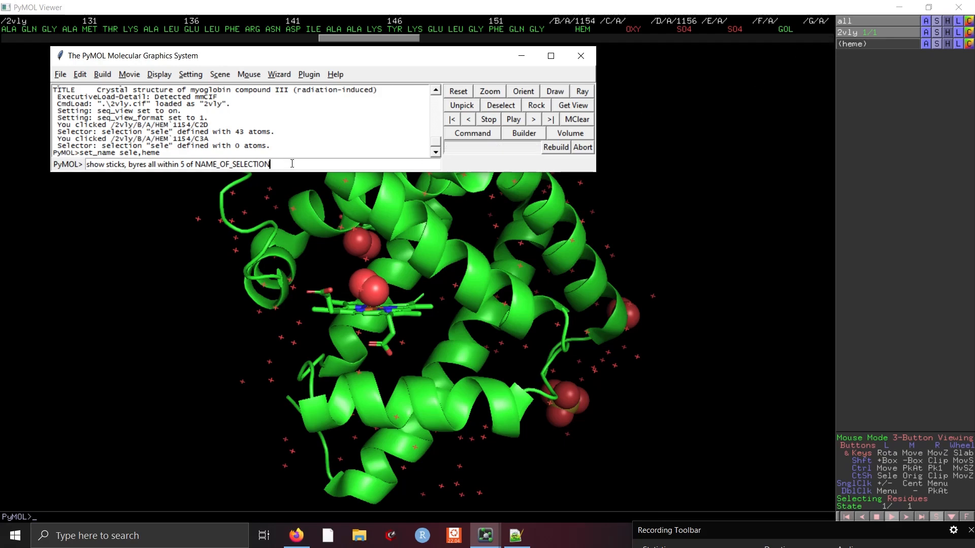
double_click(292, 163)
left_click(273, 162)
key("BackSpace")
key("BackSpace")
key("BackSpace")
key("BackSpace")
key("BackSpace")
key("BackSpace")
key("BackSpace")
type("heme")
key("Return")
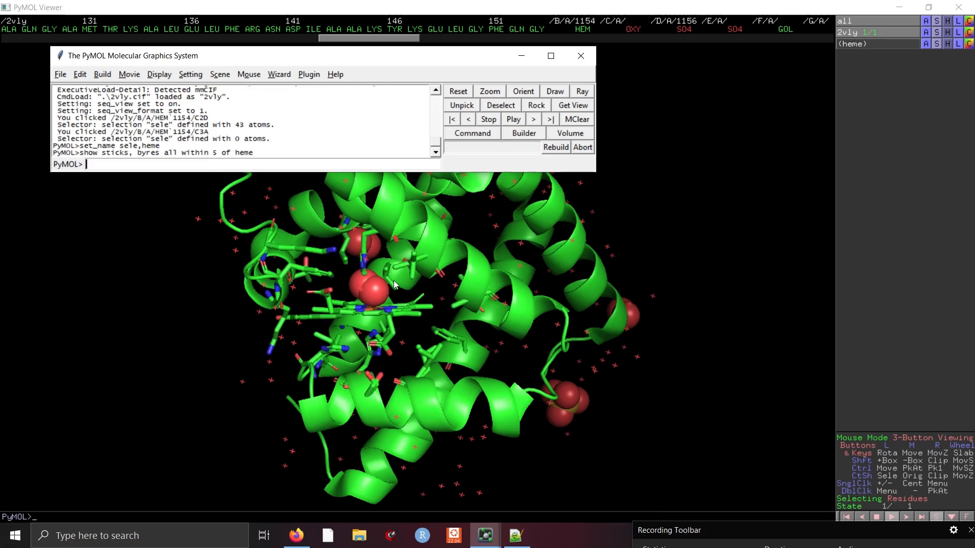
- Rotate and zoom the structure to inspect the residues surrounding the heme
left_click(236, 322)
left_click_drag(235, 322, 380, 280)
left_click_drag(436, 153, 263, 282)
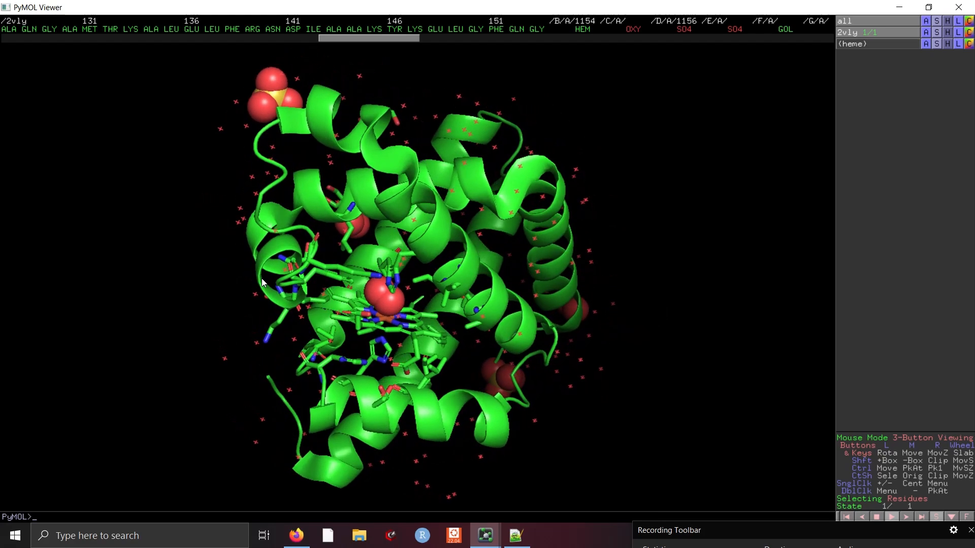
left_click_drag(416, 331, 437, 352)
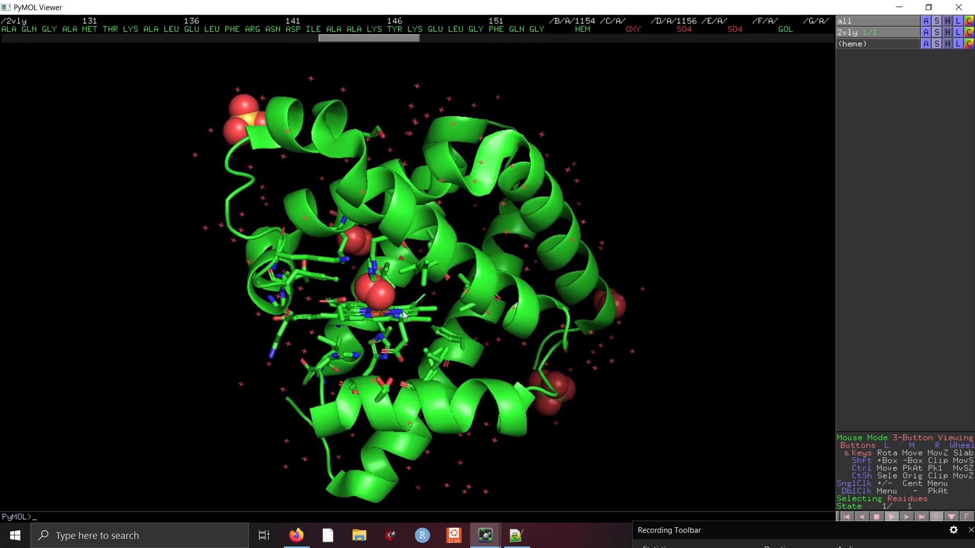
left_click_drag(390, 291, 388, 310)
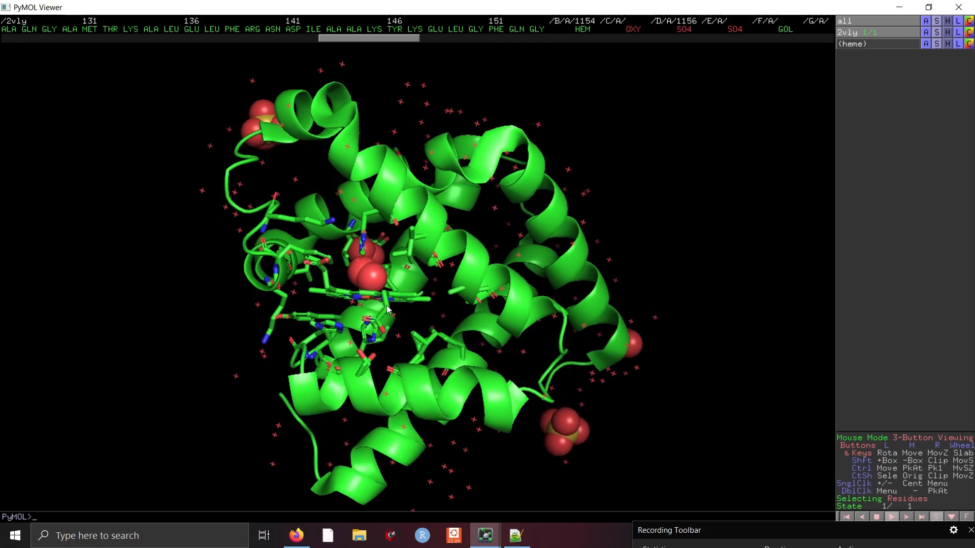
right_click_drag(383, 306, 390, 416)
left_click_drag(211, 310, 229, 316)
- Select the bound oxygen molecule (OXY) and rename the selection to o2
left_click(370, 232)
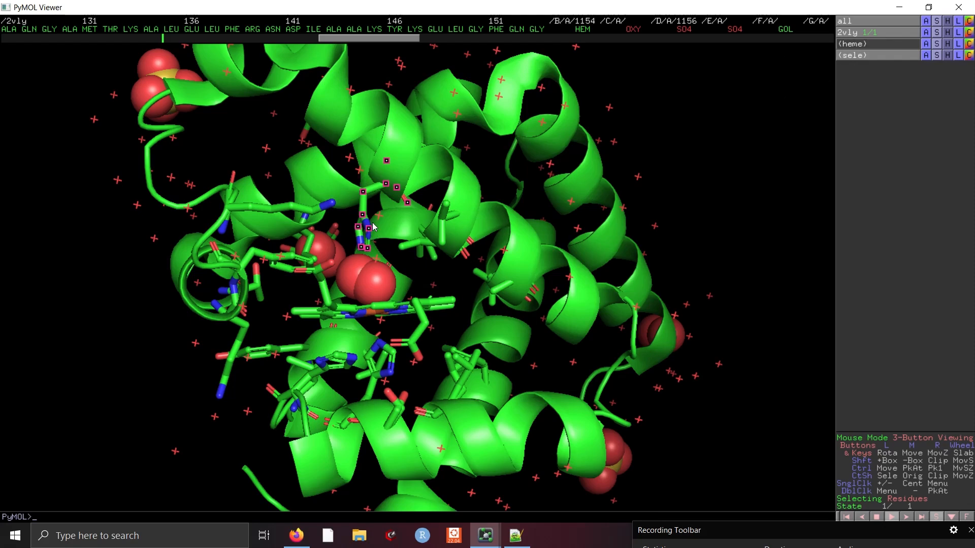
left_click(373, 227)
left_click(375, 283)
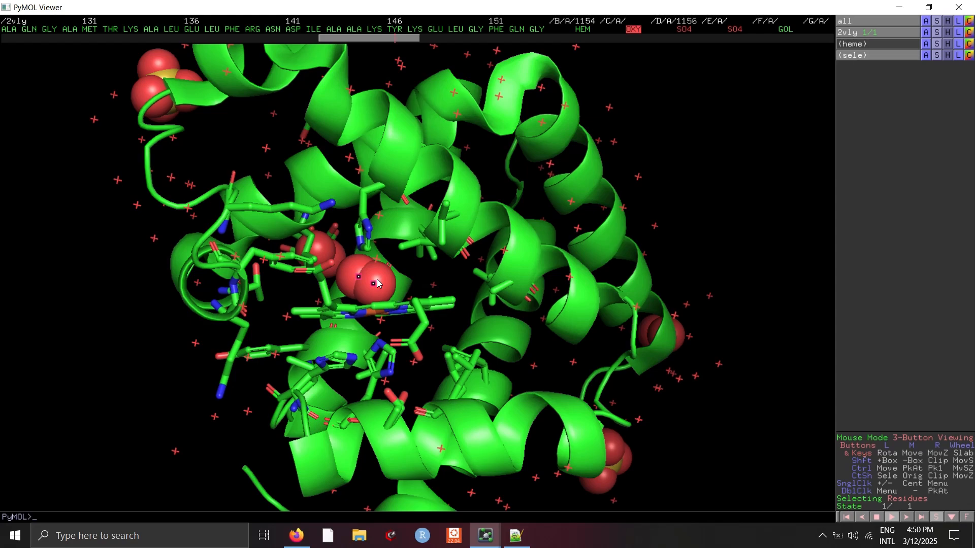
left_click(379, 276)
left_click_drag(431, 278, 412, 289)
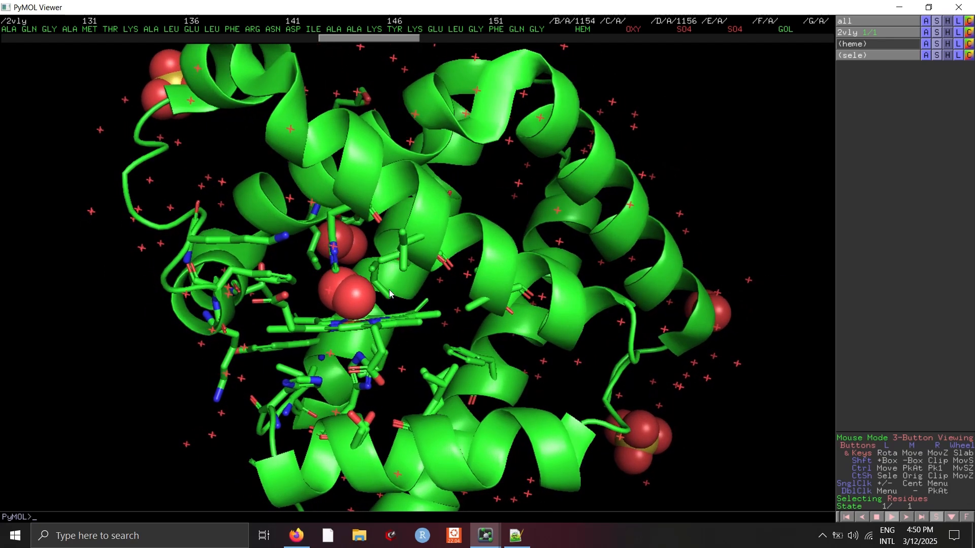
left_click(353, 298)
left_click(926, 55)
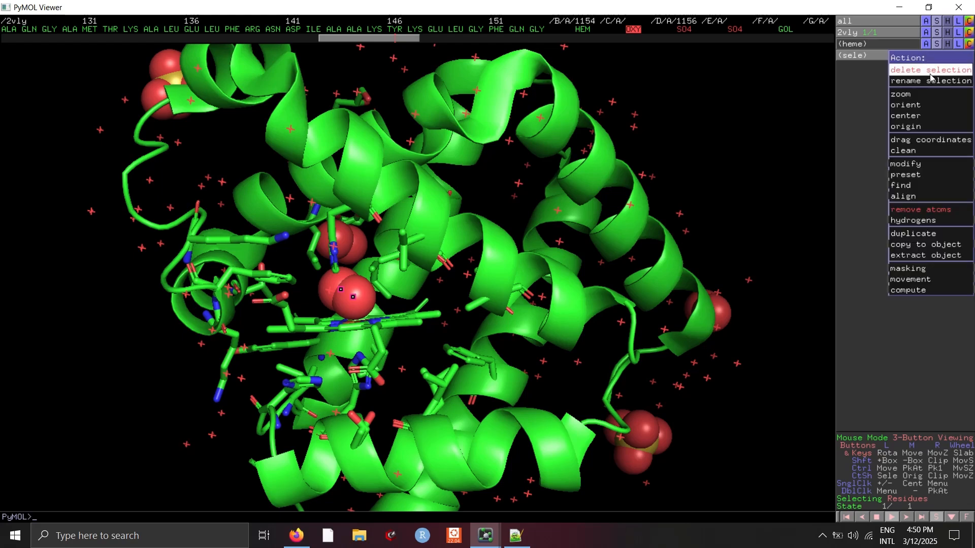
left_click(929, 70)
key("BackSpace")
key("BackSpace")
key("BackSpace")
key("BackSpace")
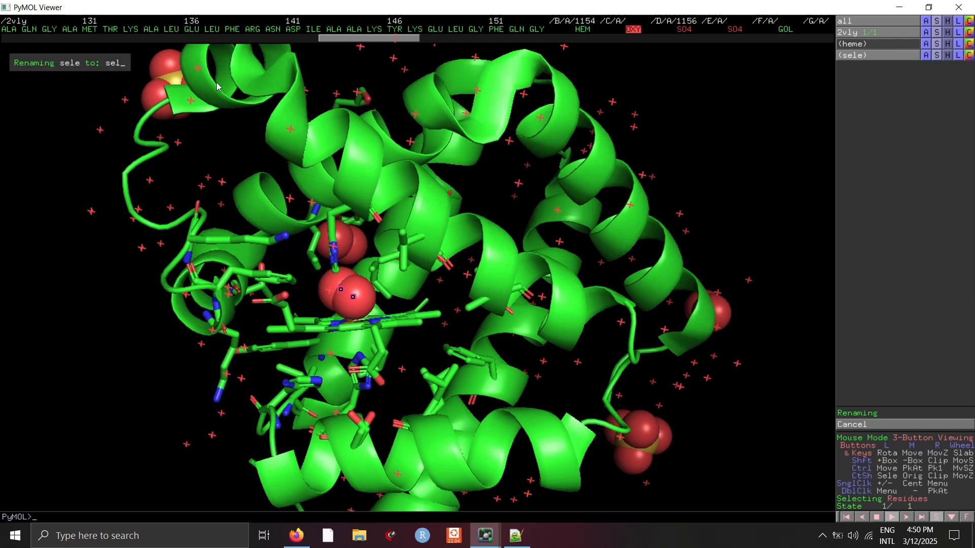
type("o2")
key("Return")
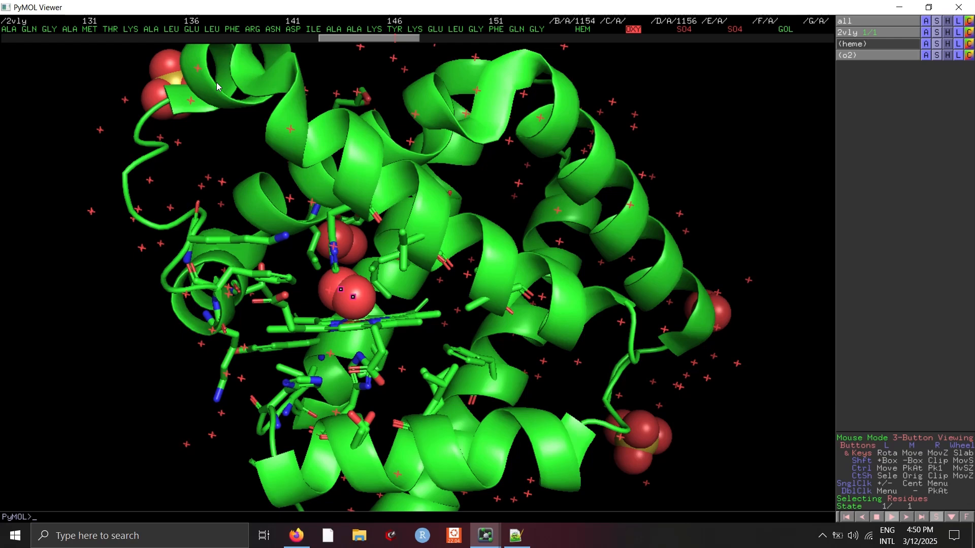
- Display the o2 selection as sticks
left_click(936, 56)
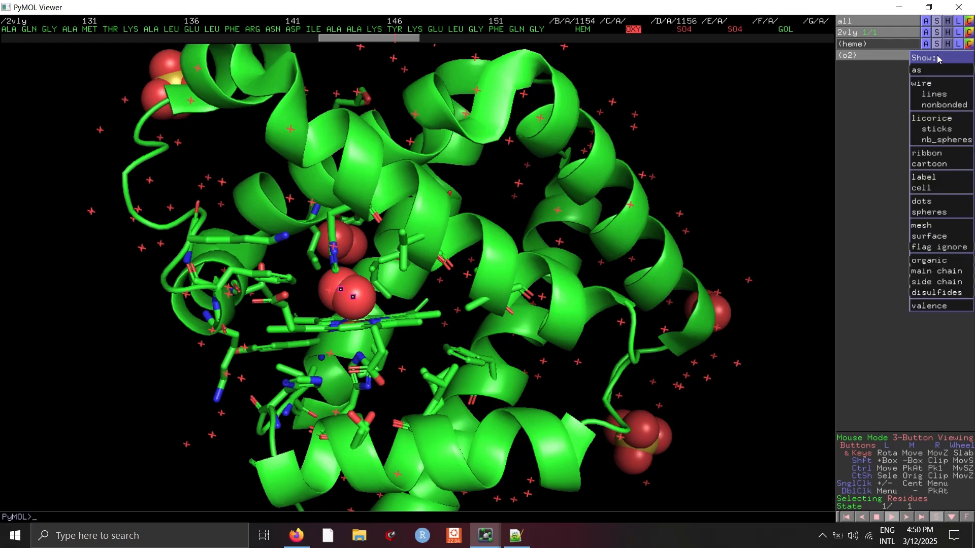
mouse_move(947, 69)
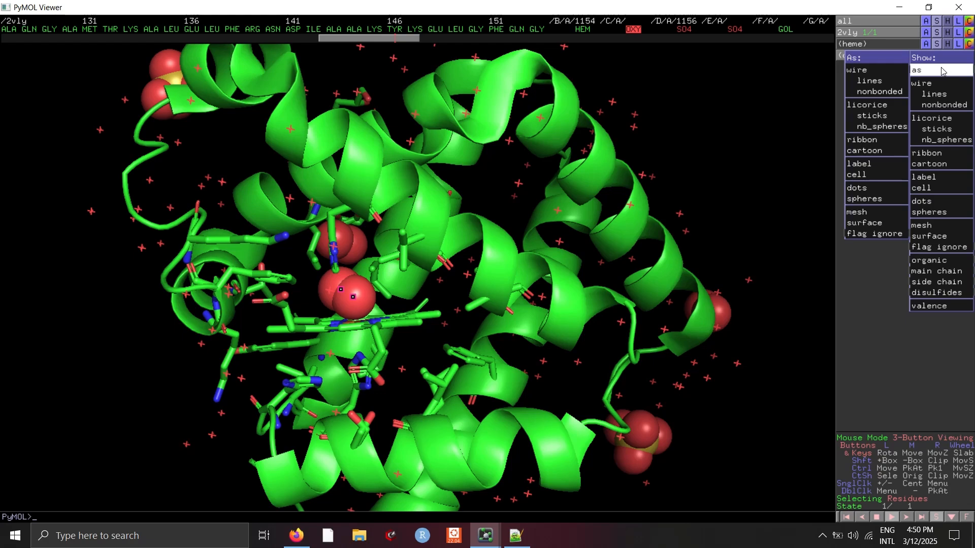
left_click(893, 116)
- Zoom into the heme pocket and highlight the heme selection
left_click(708, 148)
mouse_move(431, 303)
left_mouse_down()
mouse_move(468, 288)
mouse_move(449, 296)
mouse_move(448, 325)
mouse_move(439, 312)
left_mouse_up()
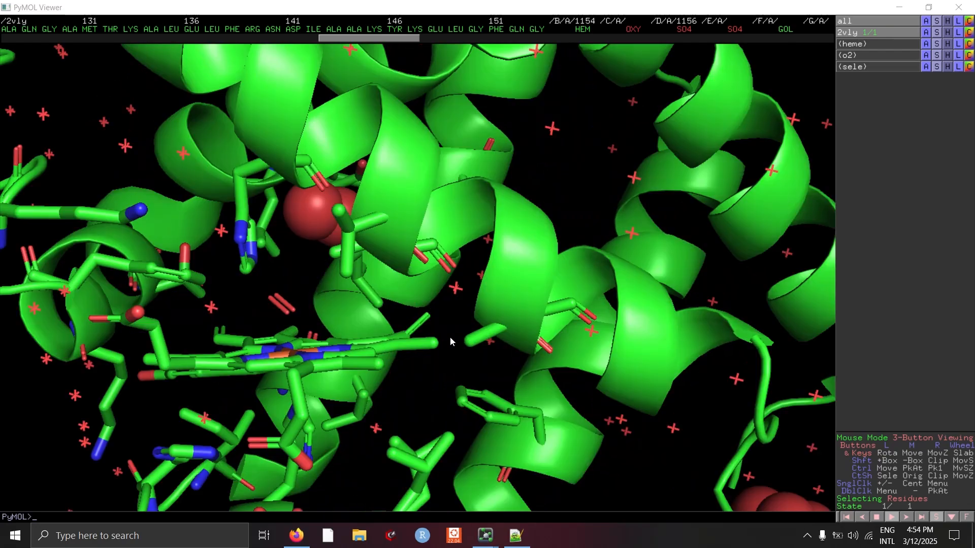
left_click_drag(450, 337, 377, 305)
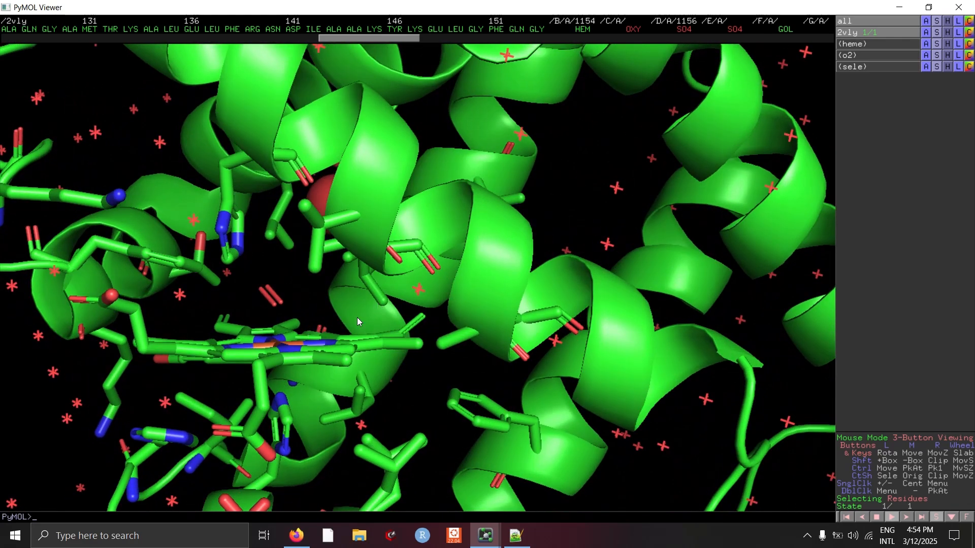
left_click(888, 44)
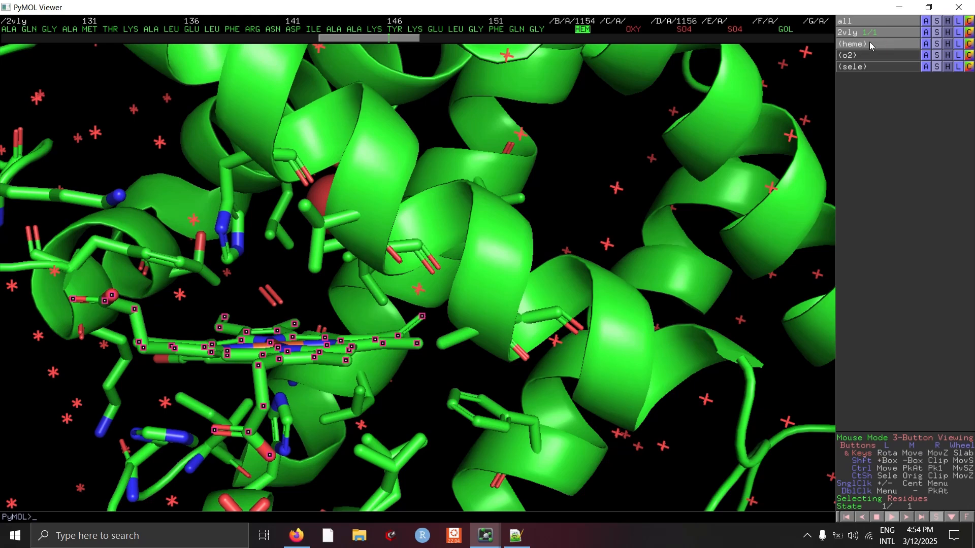
- Center the view on the heme selection and clear the active selection highlighting
left_click(927, 48)
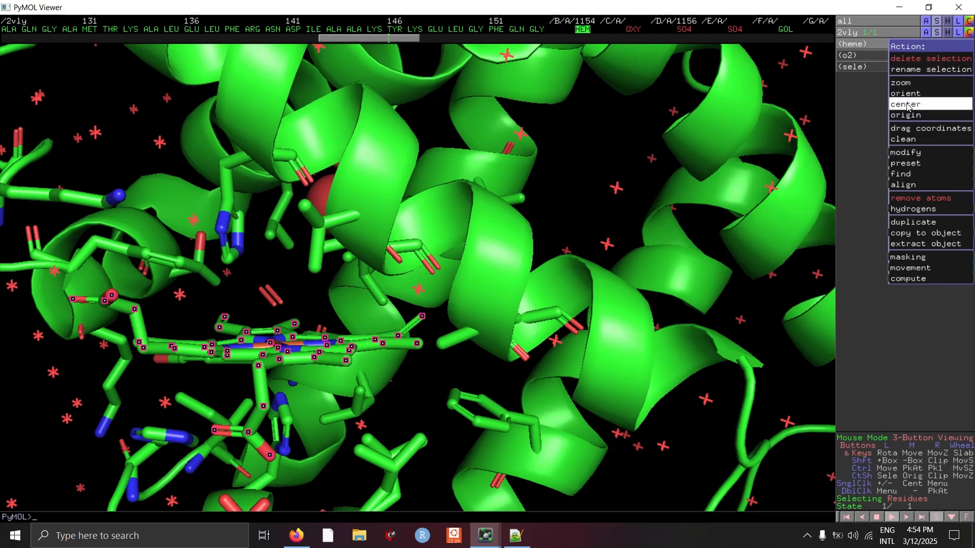
left_click(908, 105)
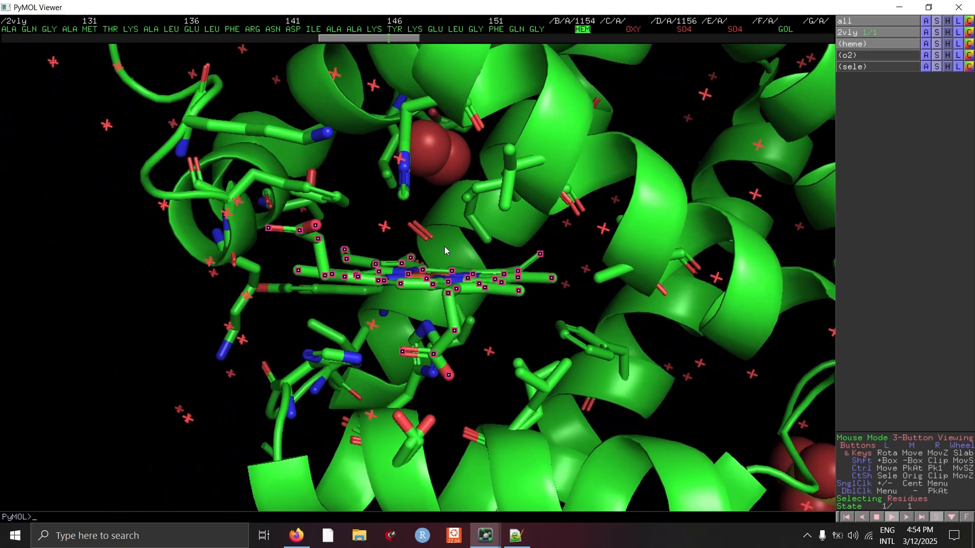
left_click_drag(444, 250, 318, 292)
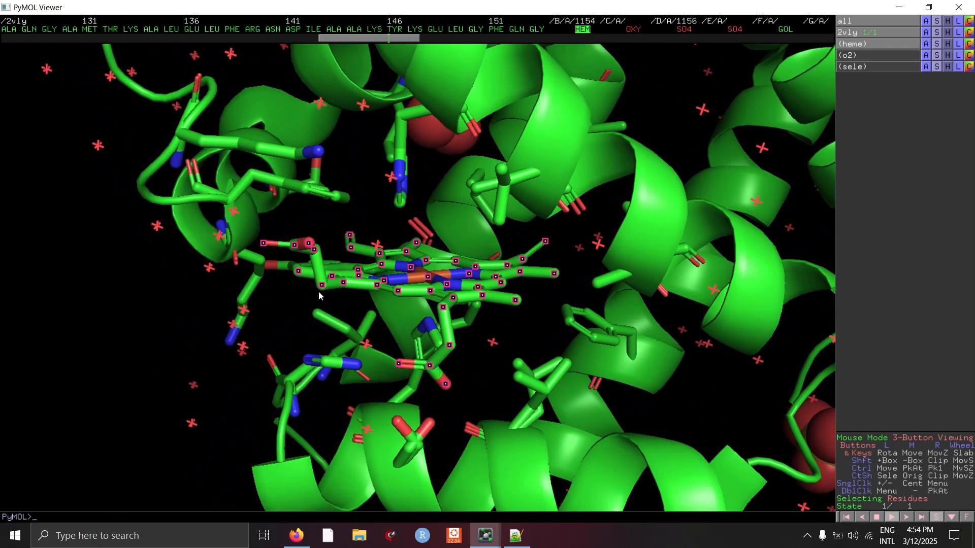
left_click_drag(540, 251, 574, 300)
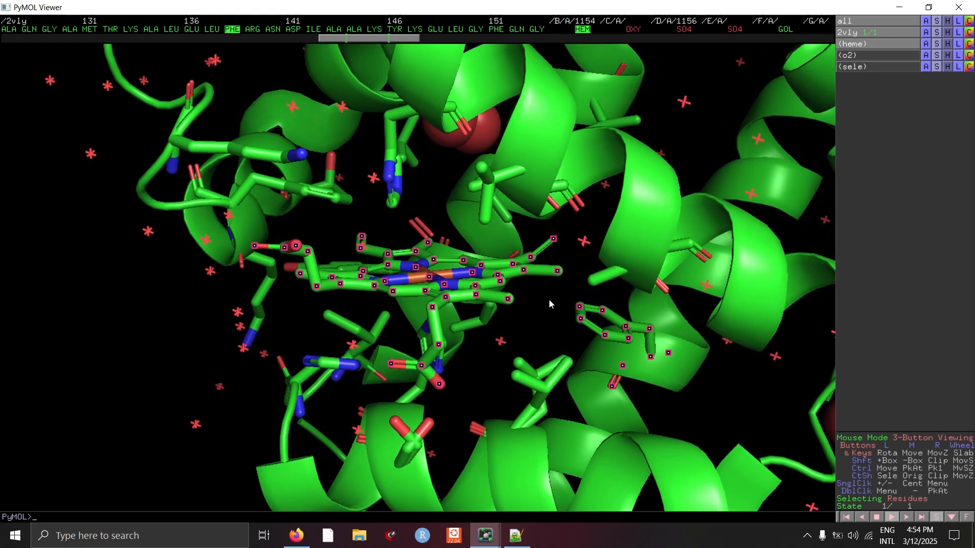
left_click(579, 318)
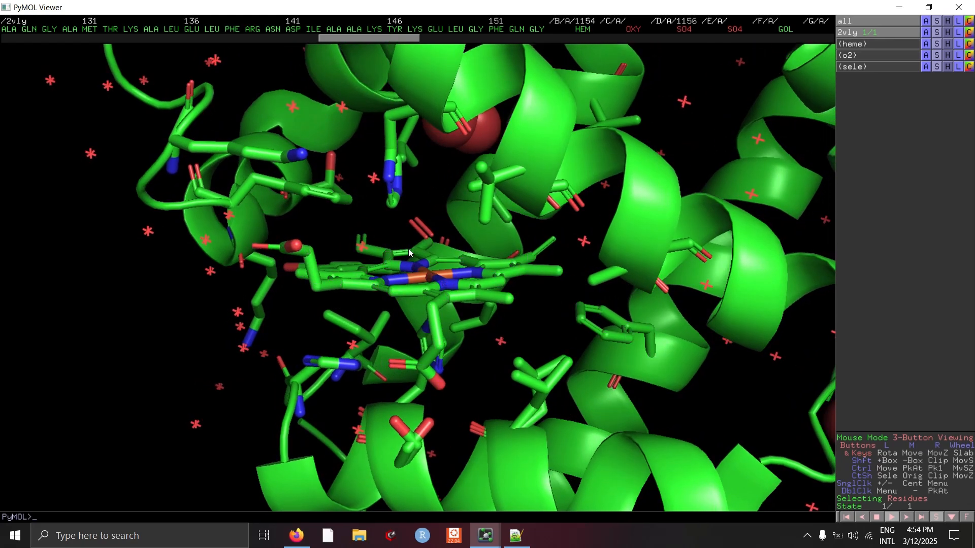
left_click_drag(451, 280, 517, 363)
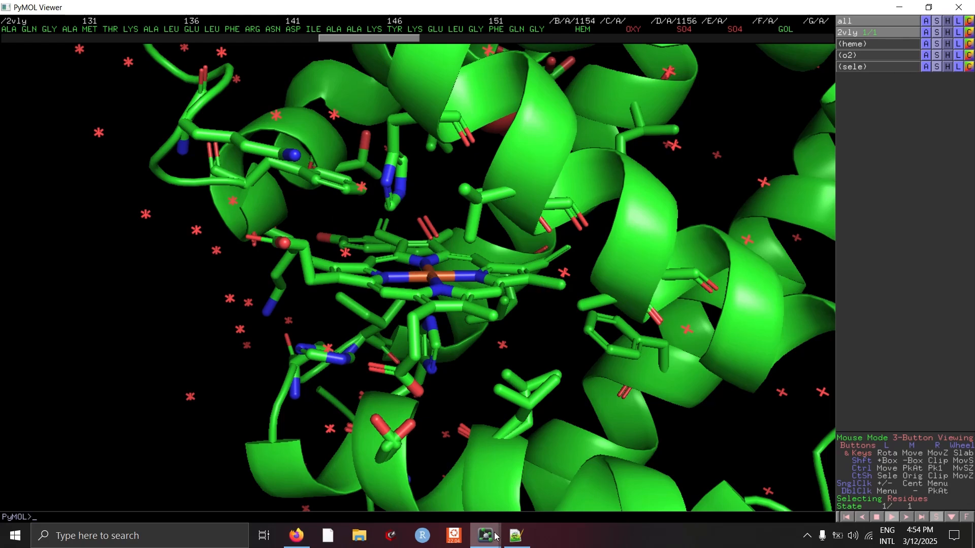
- Open the Measurement wizard in Distances mode and measure from the heme iron to a heme ring carbon
mouse_move(487, 535)
left_click(527, 494)
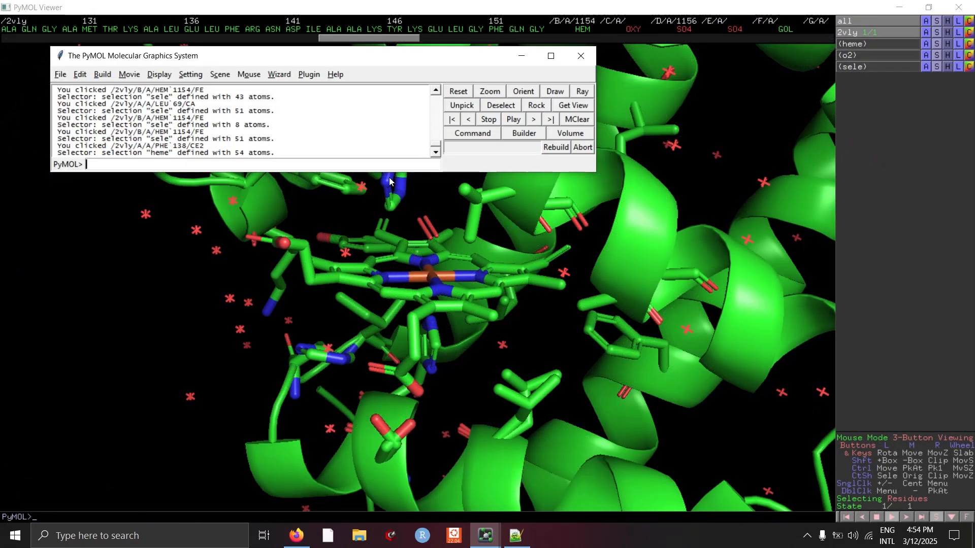
left_click(280, 78)
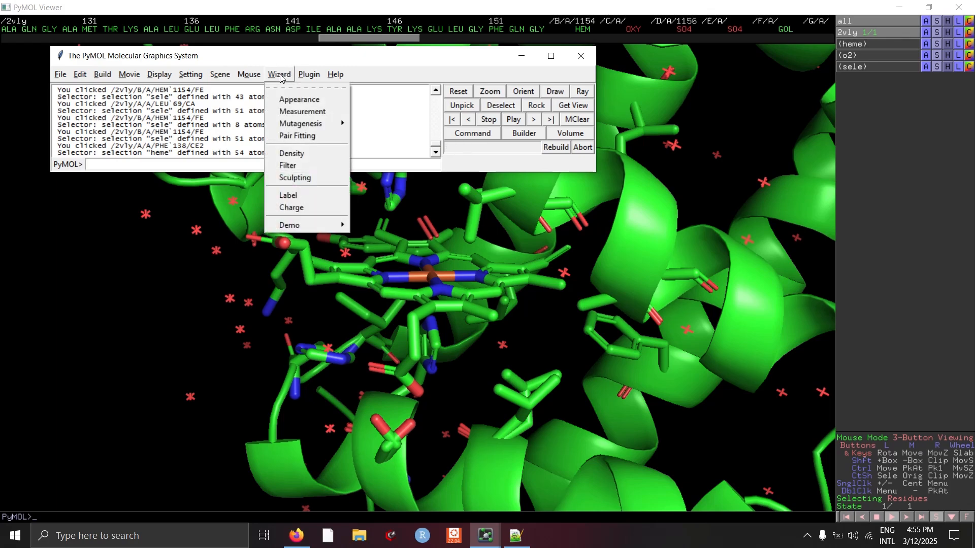
left_click(303, 110)
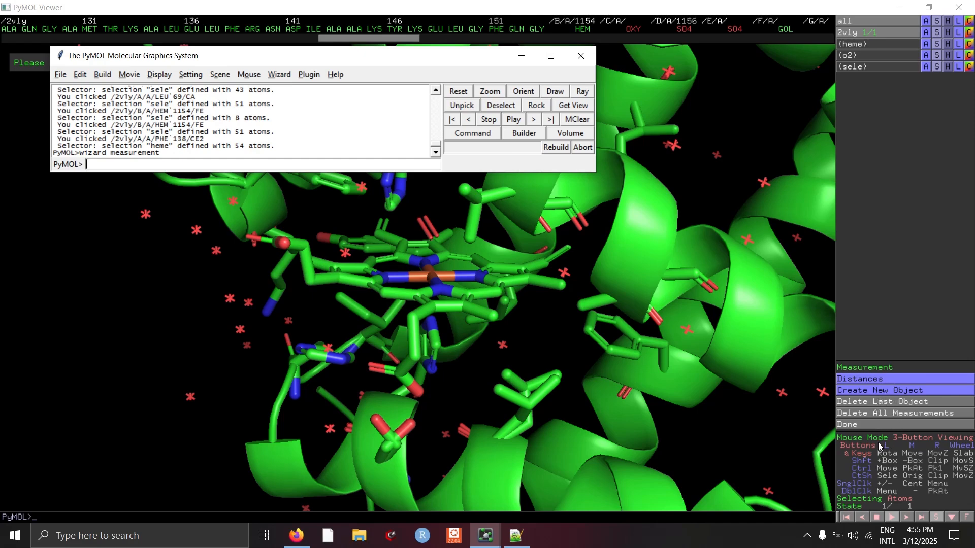
left_click(879, 382)
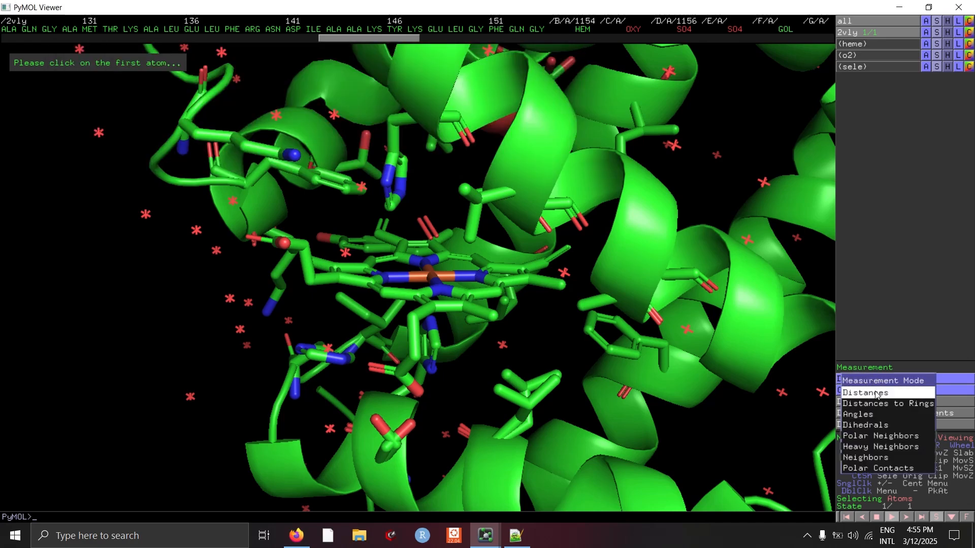
left_click(876, 393)
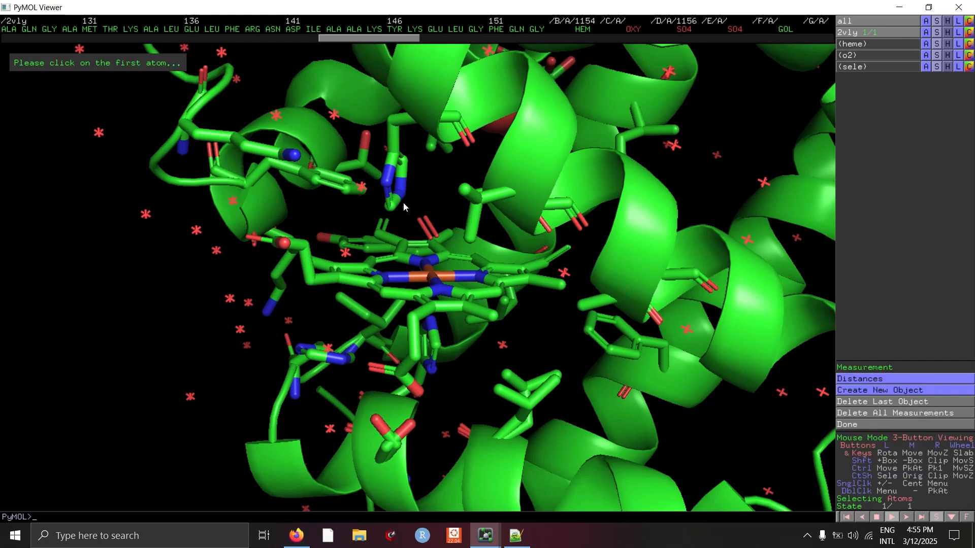
left_click(434, 276)
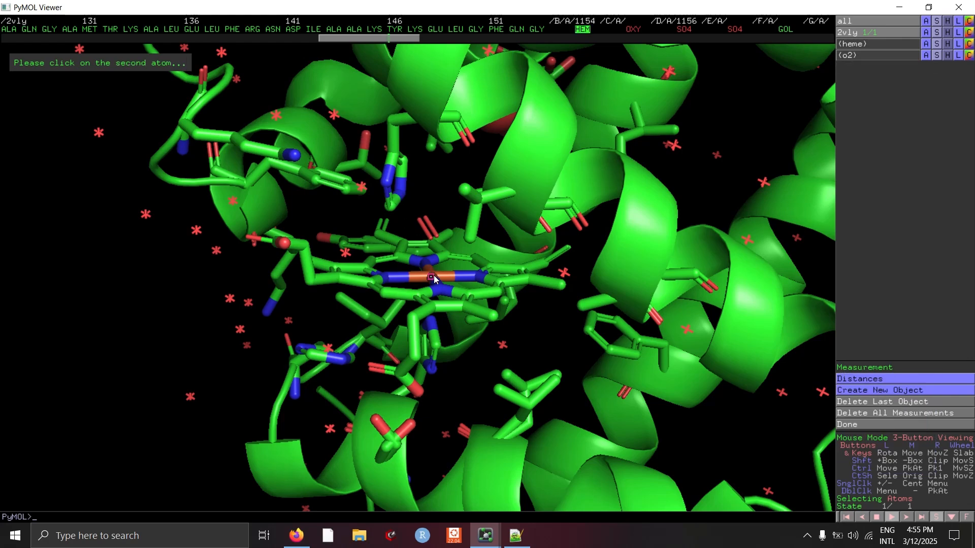
left_click(433, 240)
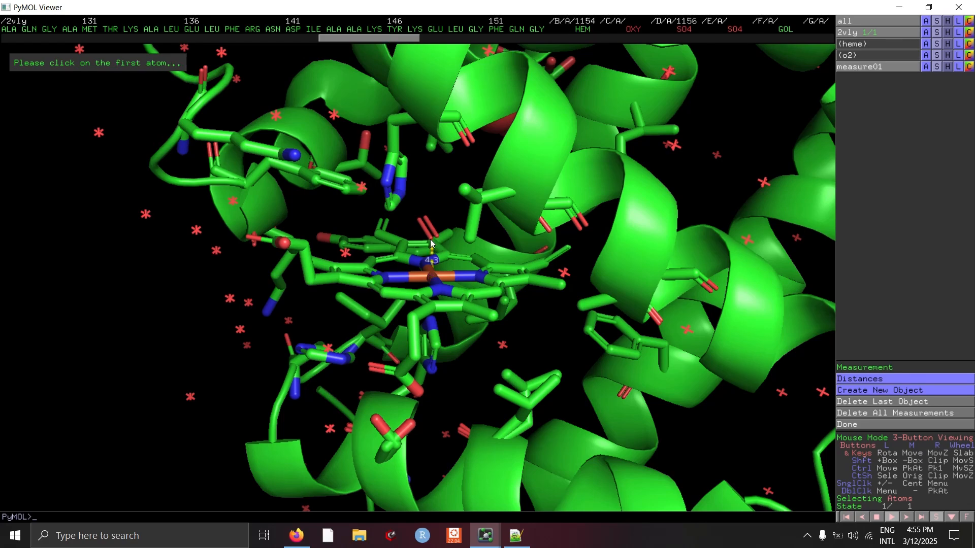
- Measure the distance from the heme iron to the nearer atom of the bound oxygen molecule
left_click(432, 276)
left_click(433, 237)
mouse_move(437, 216)
left_mouse_down()
mouse_move(395, 203)
mouse_move(441, 199)
mouse_move(437, 181)
mouse_move(443, 220)
mouse_move(422, 200)
mouse_move(448, 206)
left_mouse_up()
right_click_drag(434, 217, 450, 406)
right_click(489, 205)
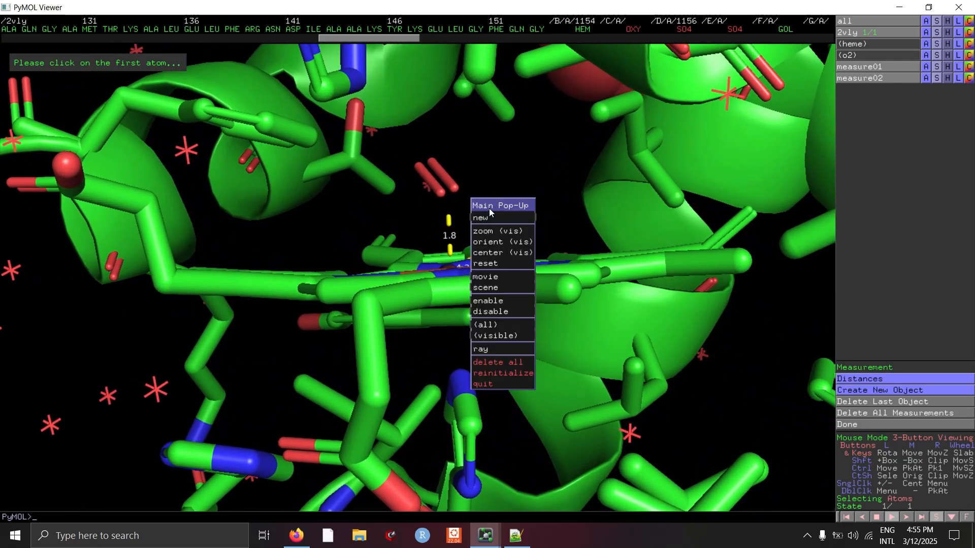
left_click(488, 176)
- Measure the distance from the oxygen's outer atom to the NE2 nitrogen of His64
mouse_move(498, 193)
left_mouse_down()
mouse_move(503, 207)
mouse_move(483, 217)
mouse_move(496, 209)
left_mouse_up()
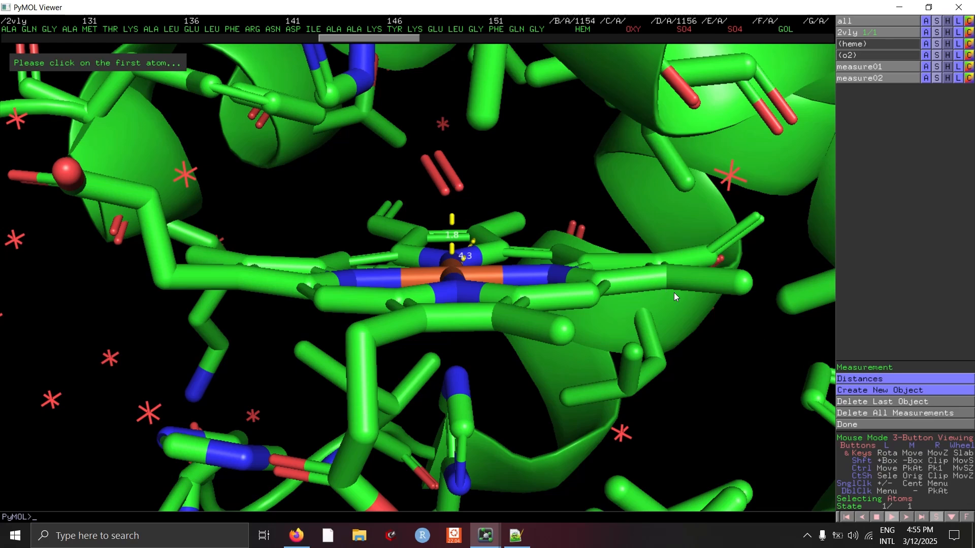
left_click_drag(487, 203, 517, 189)
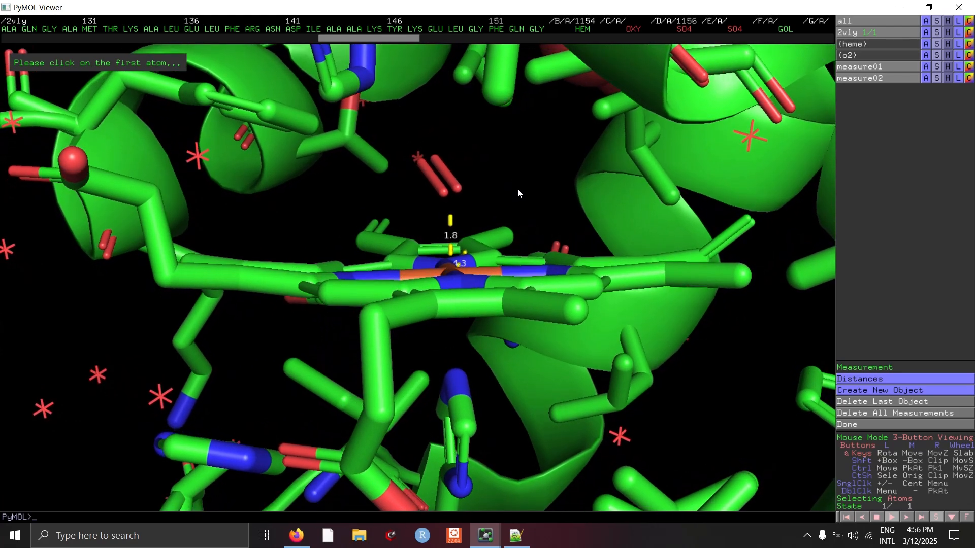
left_click(429, 162)
left_click(370, 77)
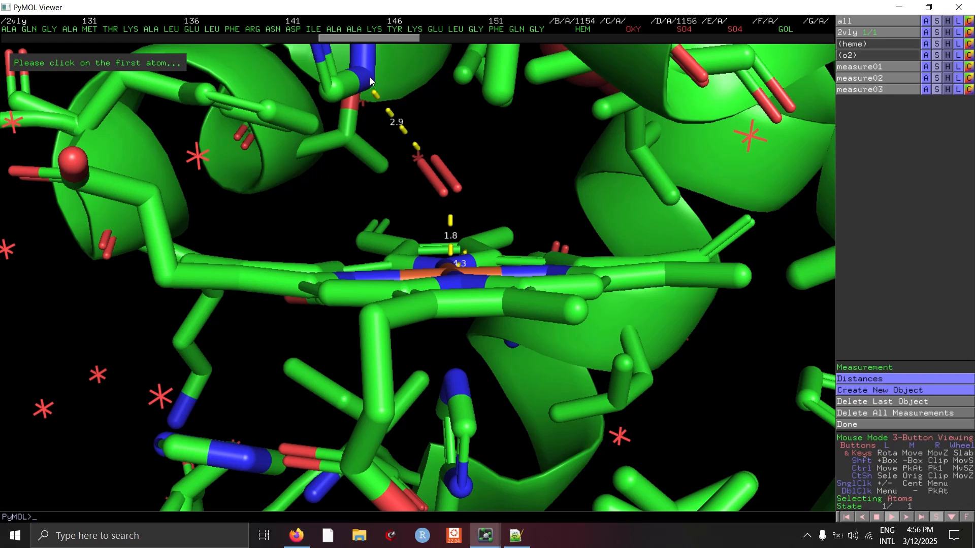
left_click_drag(541, 202, 491, 194)
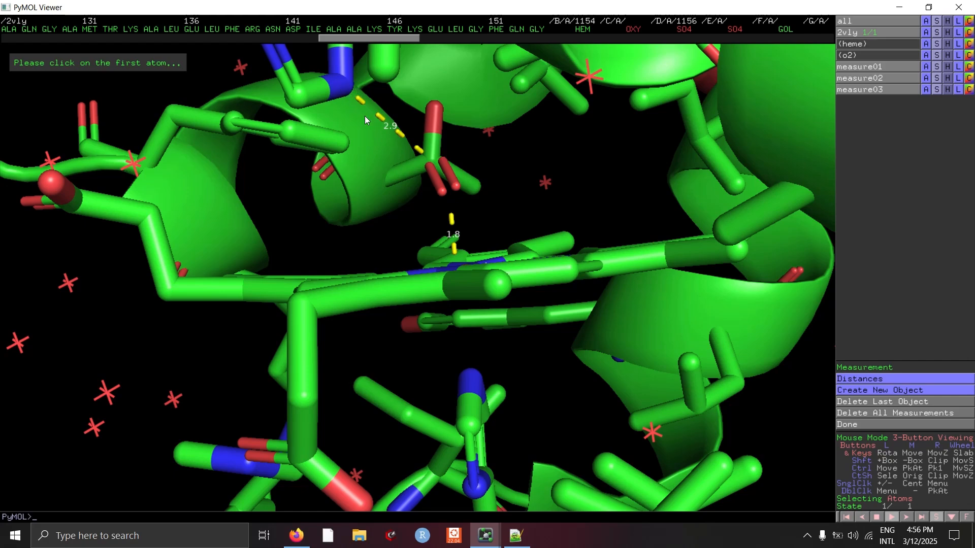
left_click_drag(486, 179, 454, 213)
mouse_move(486, 536)
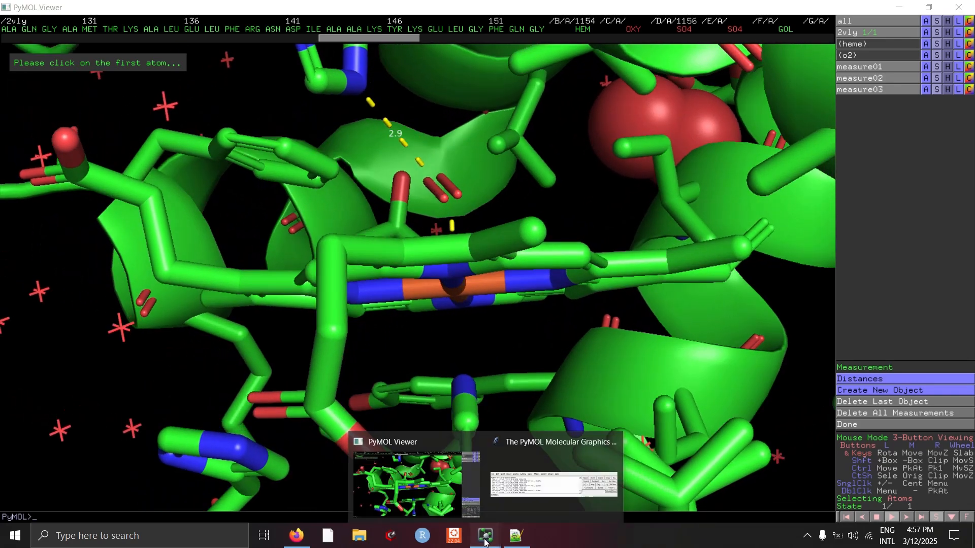
left_click(511, 486)
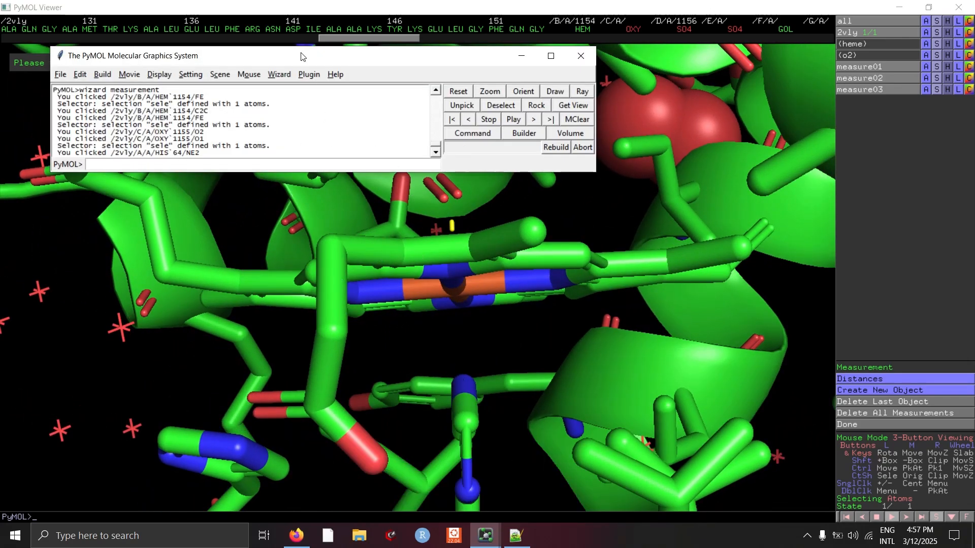
left_click_drag(495, 329, 479, 205)
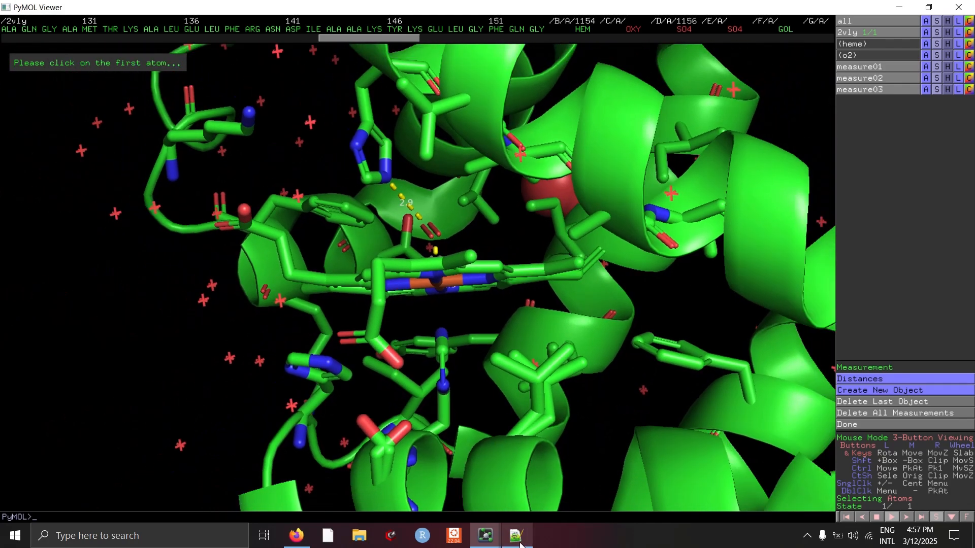
mouse_move(485, 535)
left_click(521, 486)
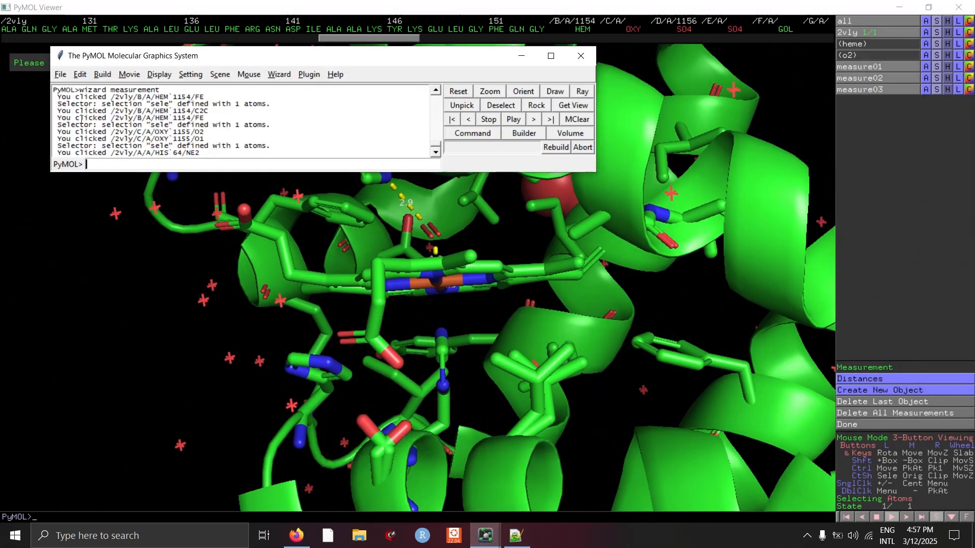
left_click(61, 75)
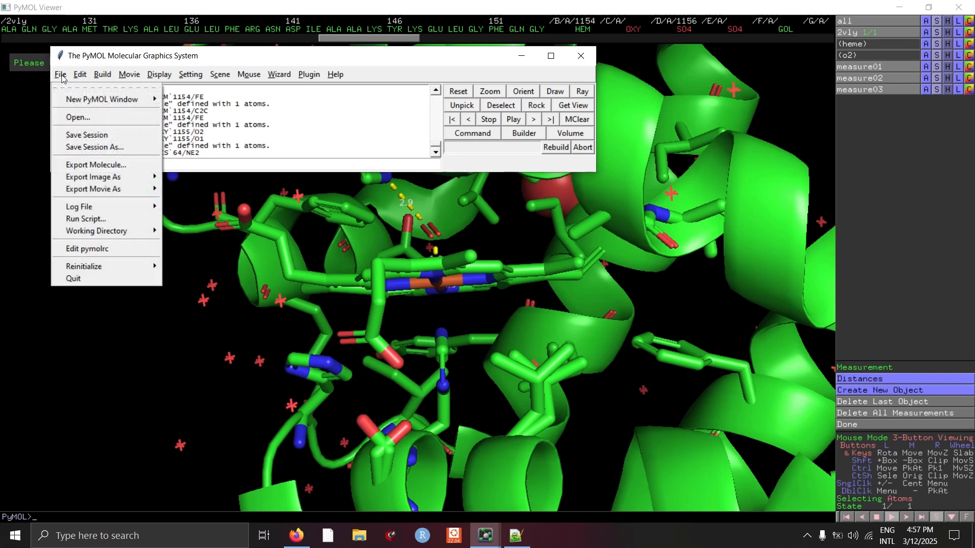
left_click(103, 76)
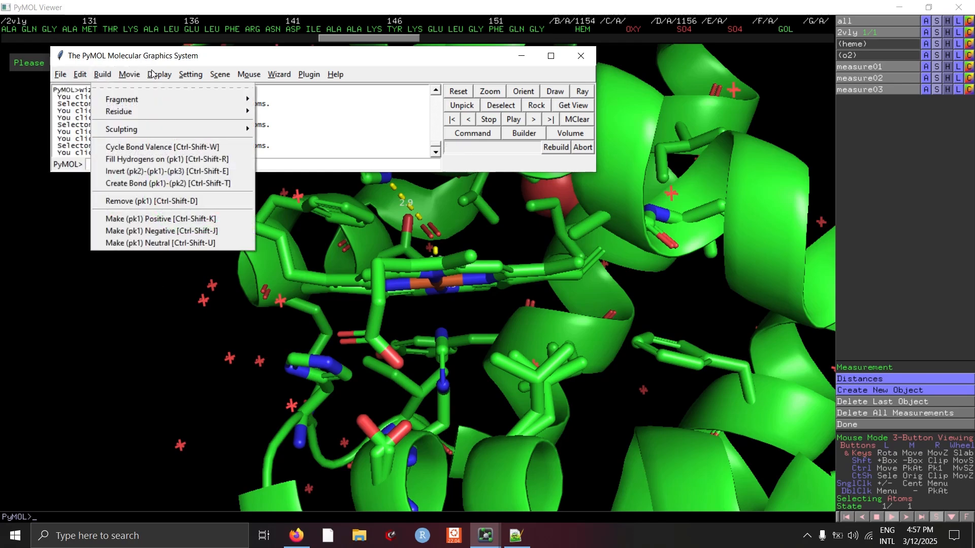
- Set the viewer background to white
left_click(152, 74)
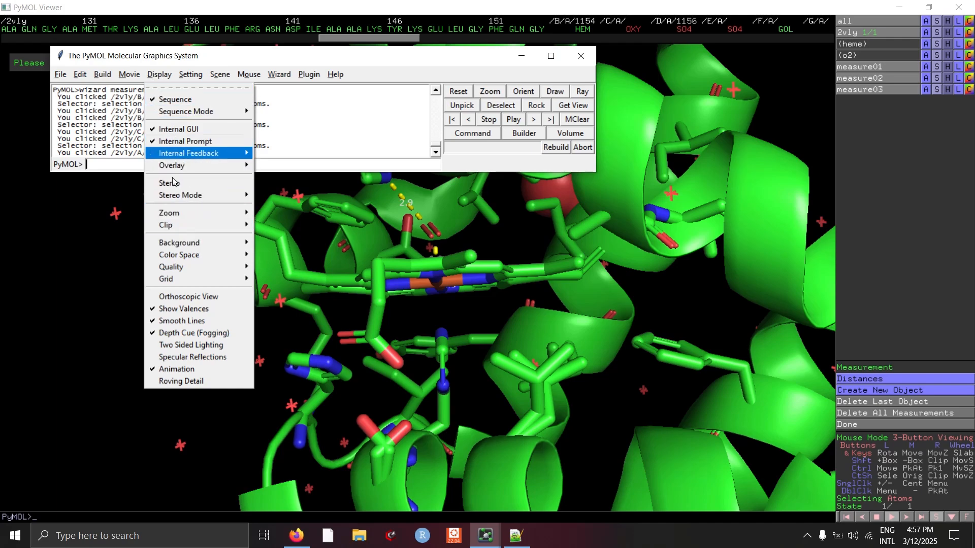
mouse_move(202, 241)
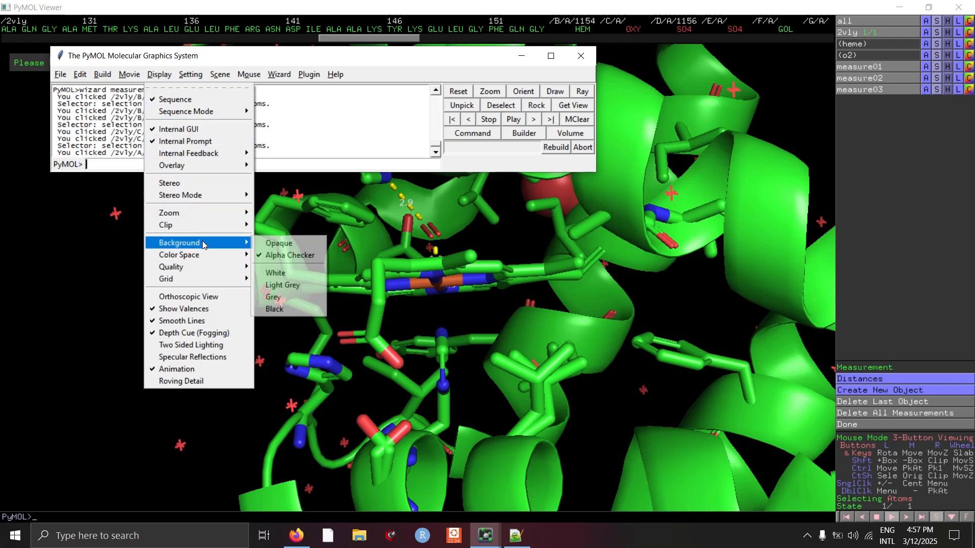
left_click(294, 273)
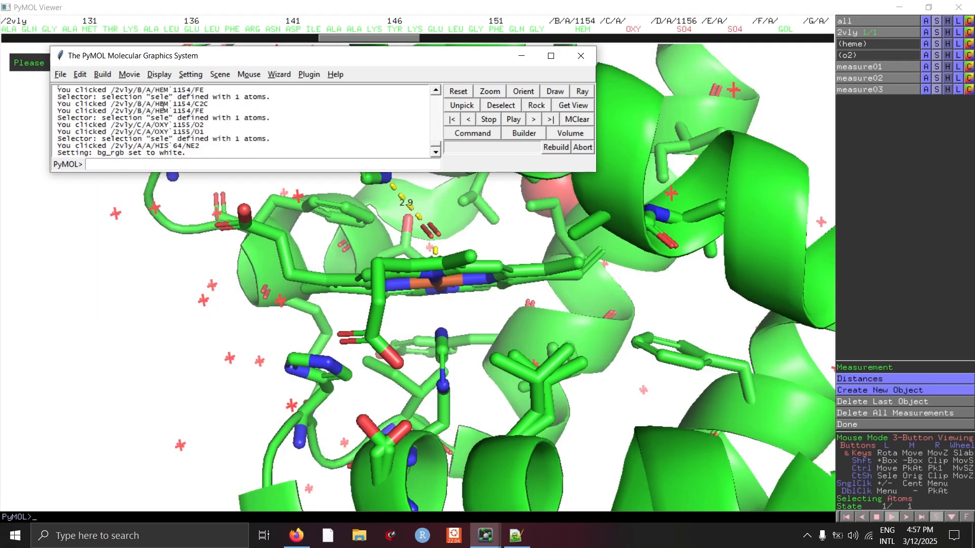
- Set the viewer background to black
left_click(159, 75)
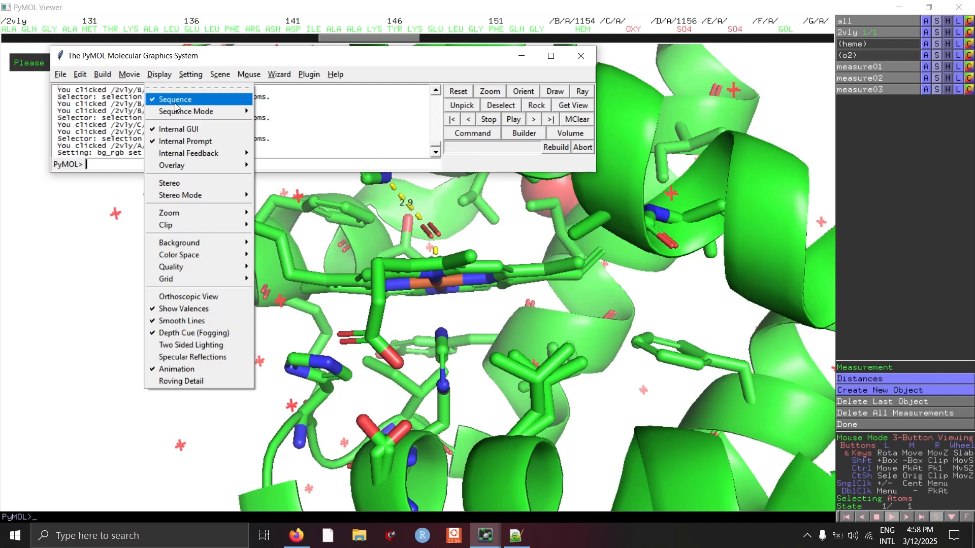
mouse_move(217, 242)
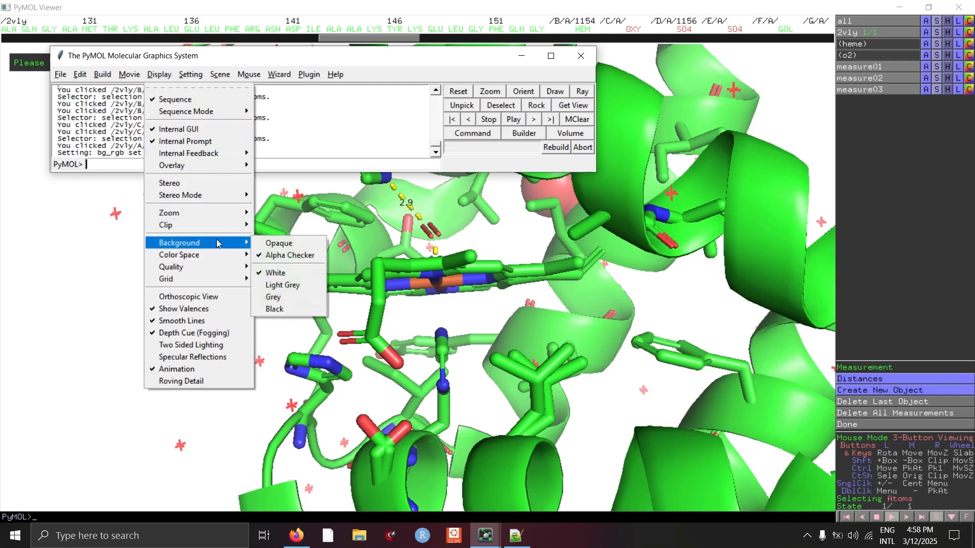
left_click(297, 308)
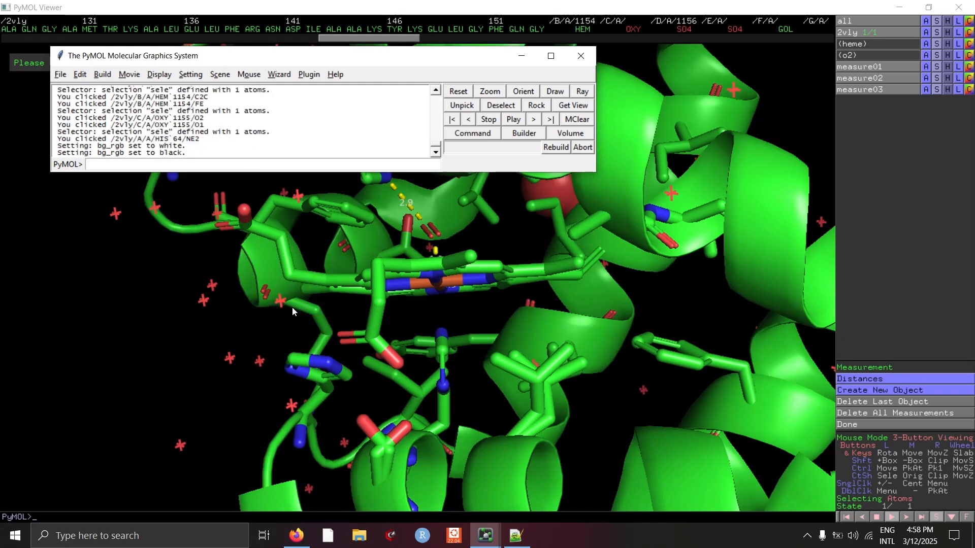
left_click_drag(185, 266, 274, 213)
mouse_move(485, 536)
left_click(513, 488)
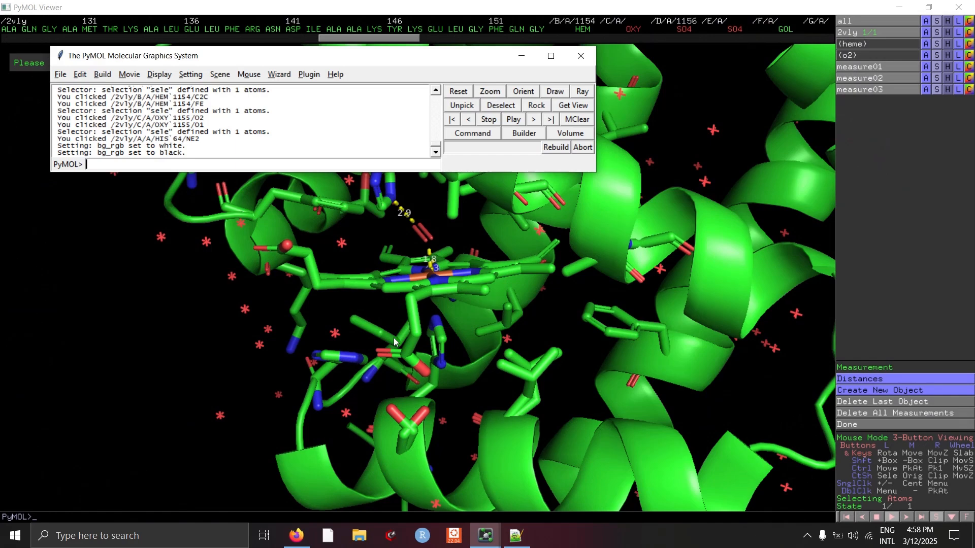
left_click(60, 74)
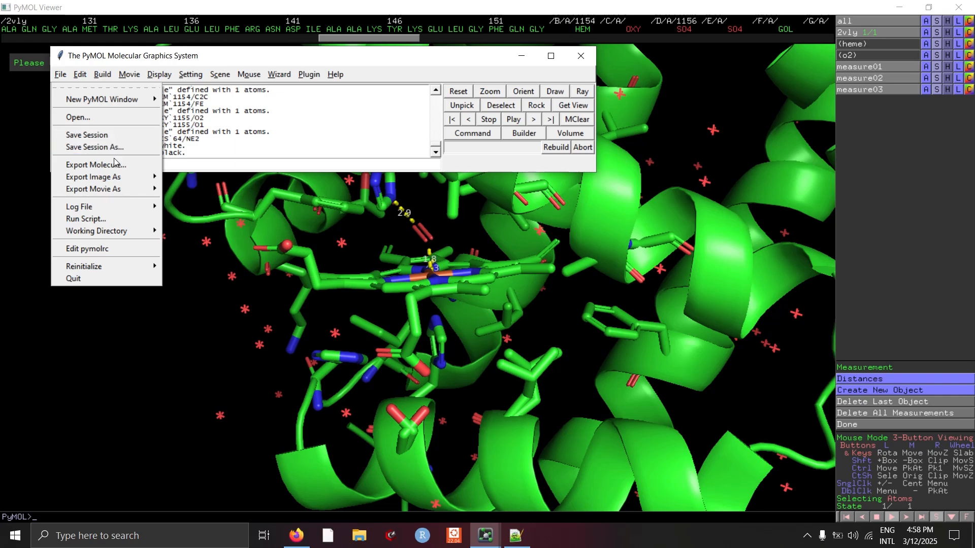
mouse_move(122, 177)
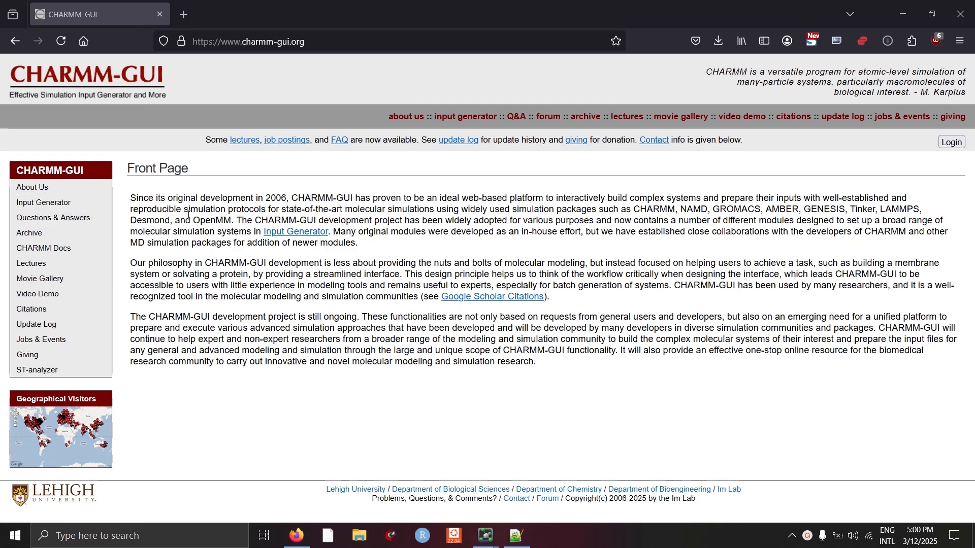
- In the browser, open CHARMM-GUI's Input Generator and go to PDB Reader & Manipulator
left_click(41, 205)
left_click(360, 195)
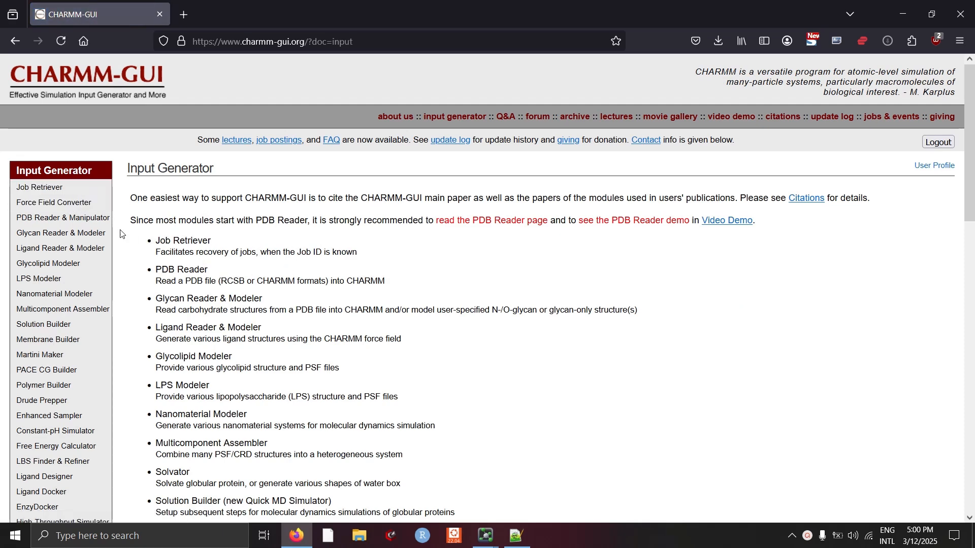
left_click(79, 223)
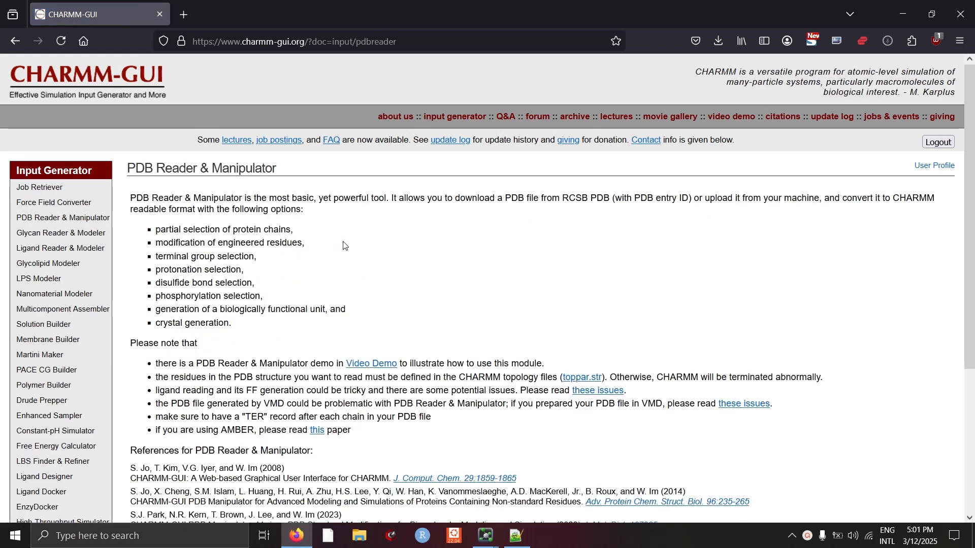
- Download the PDB entry 2vly from RCSB in PDB Reader & Manipulator
scroll(341, 245, "down", 3)
scroll(342, 248, "down", 1)
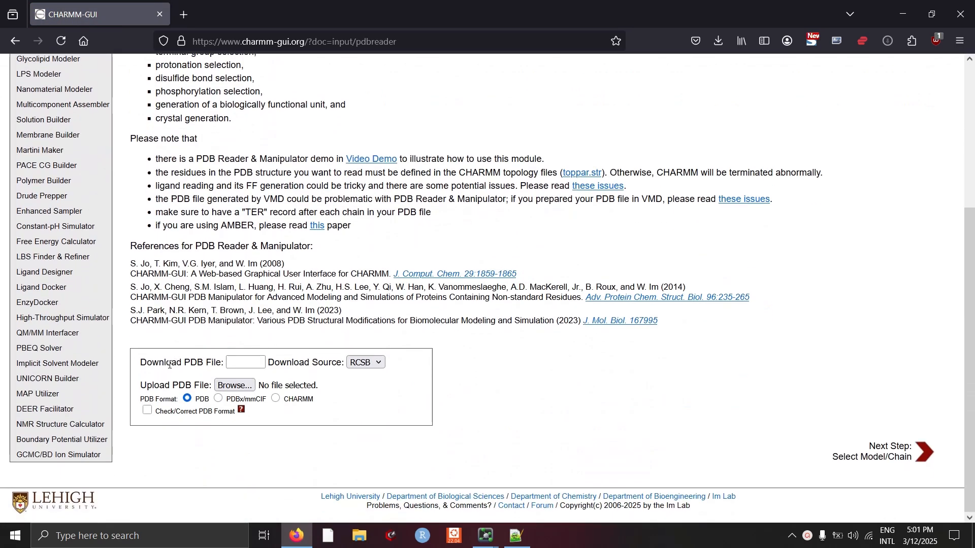
left_click(231, 366)
type("2vly")
key("Return")
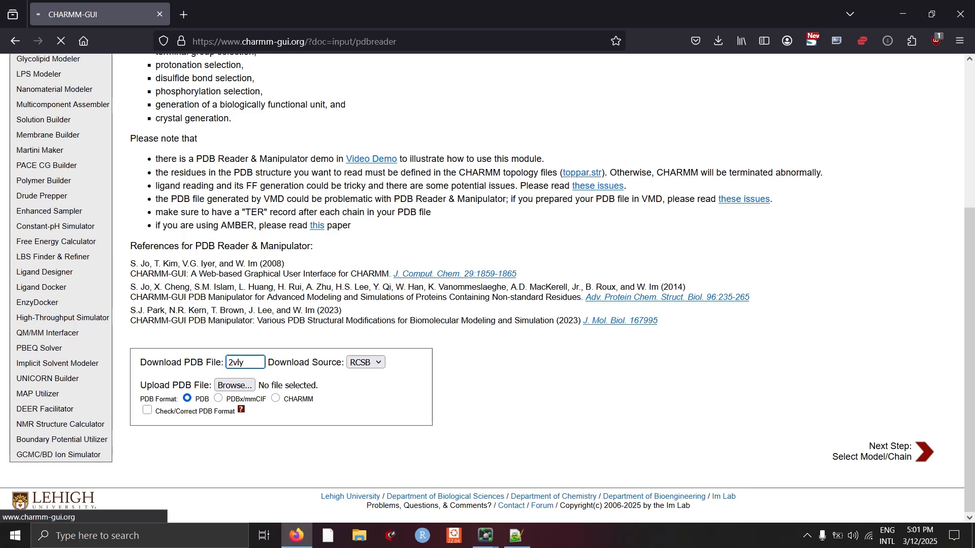
- Select every chain, including all hetero chains and water, and continue to the PDB manipulation options
scroll(392, 312, "down", 3)
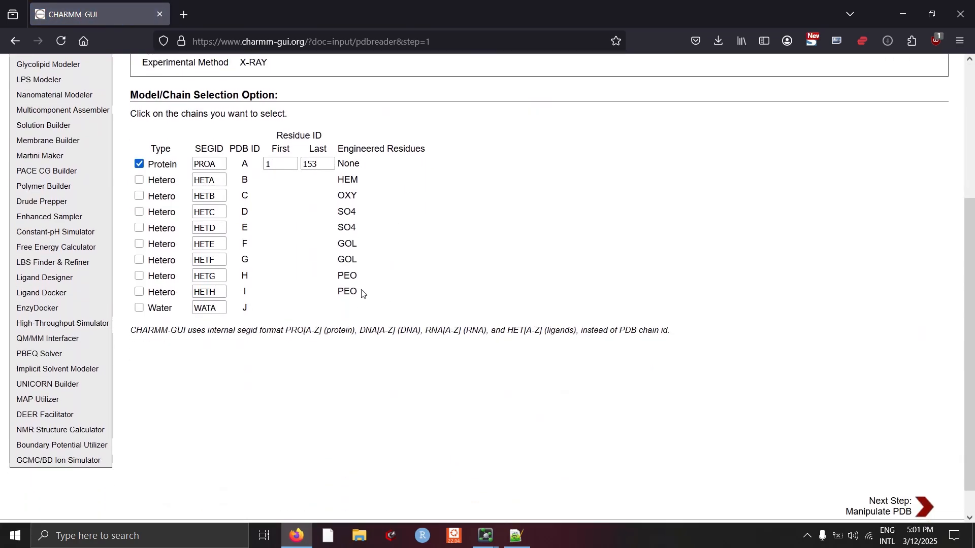
scroll(314, 204, "up", 3)
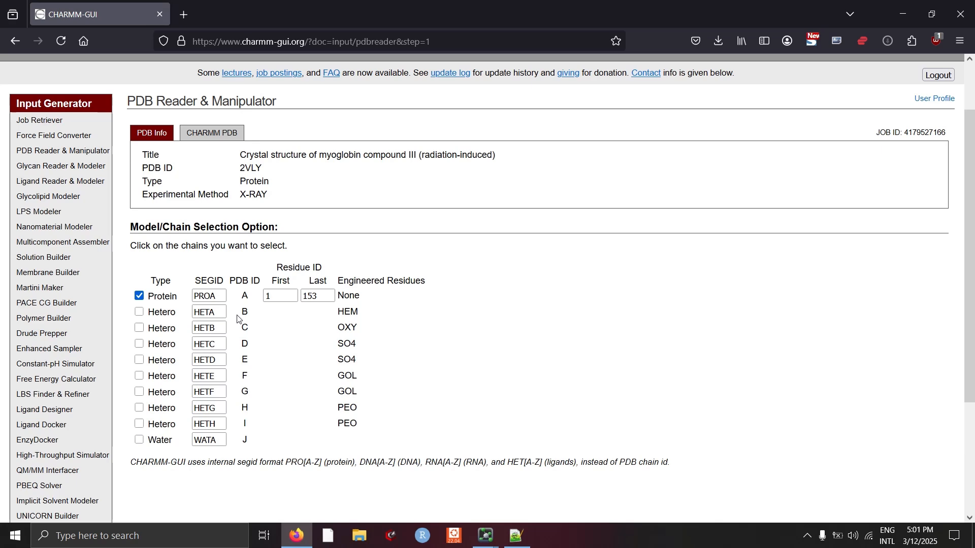
left_click(139, 311)
left_click(139, 327)
left_click(139, 344)
left_click(139, 360)
left_click(139, 375)
left_click(139, 392)
left_click(139, 407)
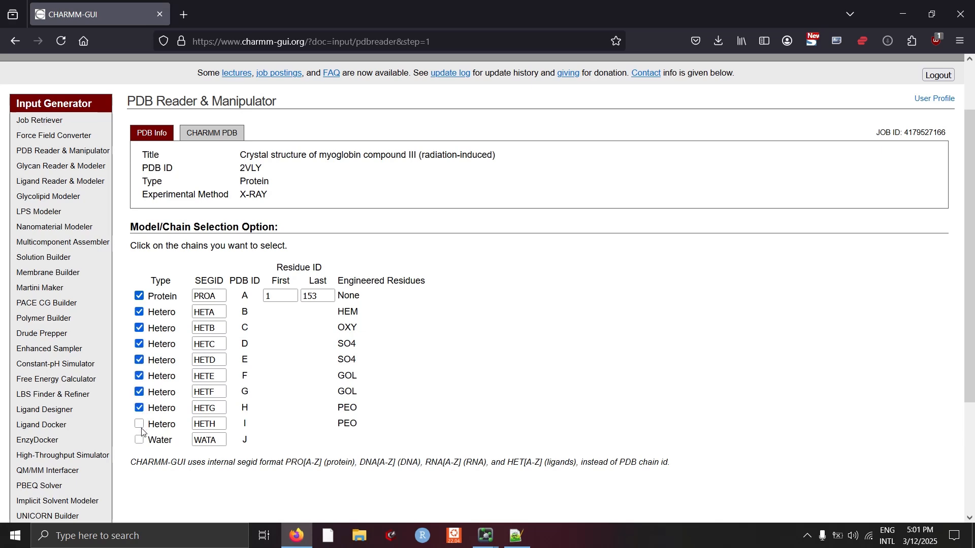
left_click(139, 424)
left_click(139, 440)
scroll(355, 269, "down", 3)
mouse_move(87, 281)
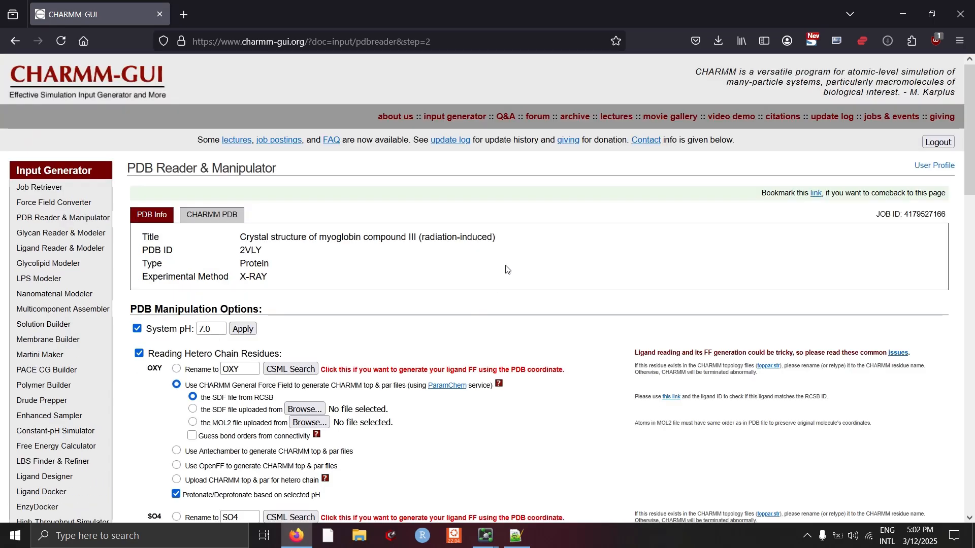
scroll(477, 249, "down", 4)
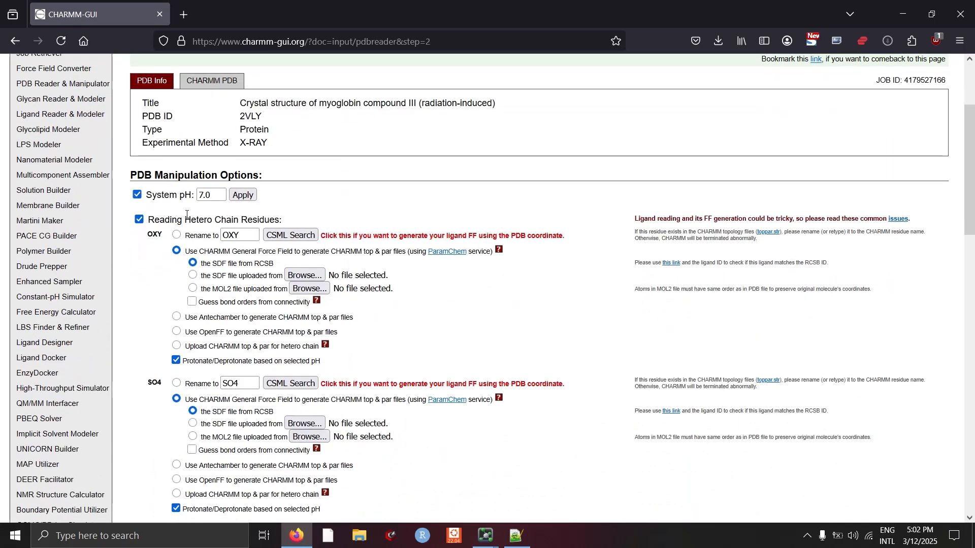
- Review the manipulation options and set the heme coordination site to residue HIS 97 of PROA
scroll(439, 295, "down", 4)
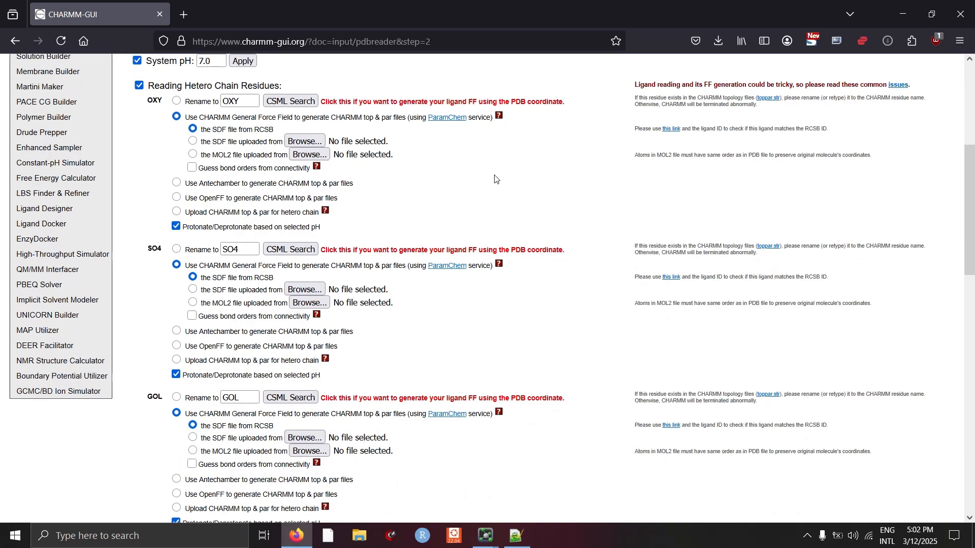
scroll(494, 179, "down", 4)
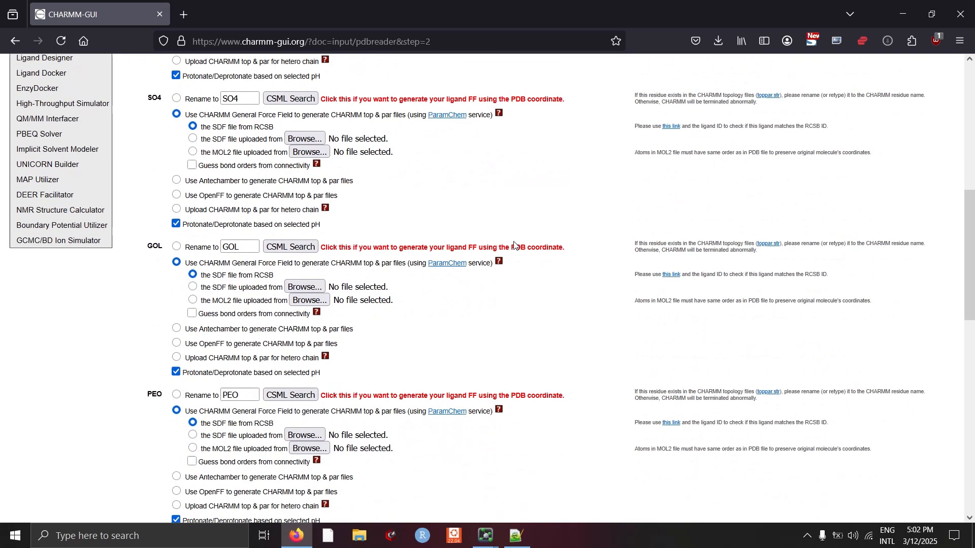
scroll(514, 245, "down", 12)
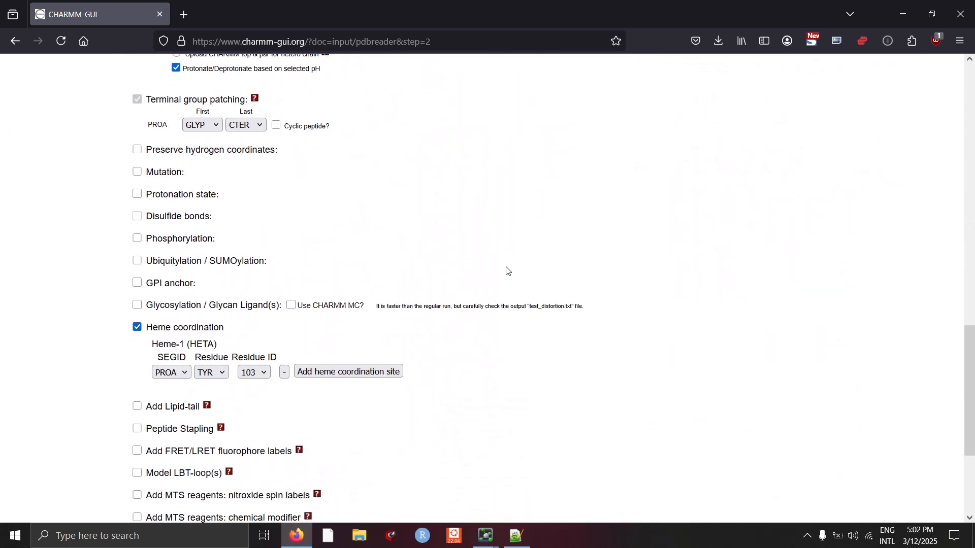
scroll(506, 271, "down", 4)
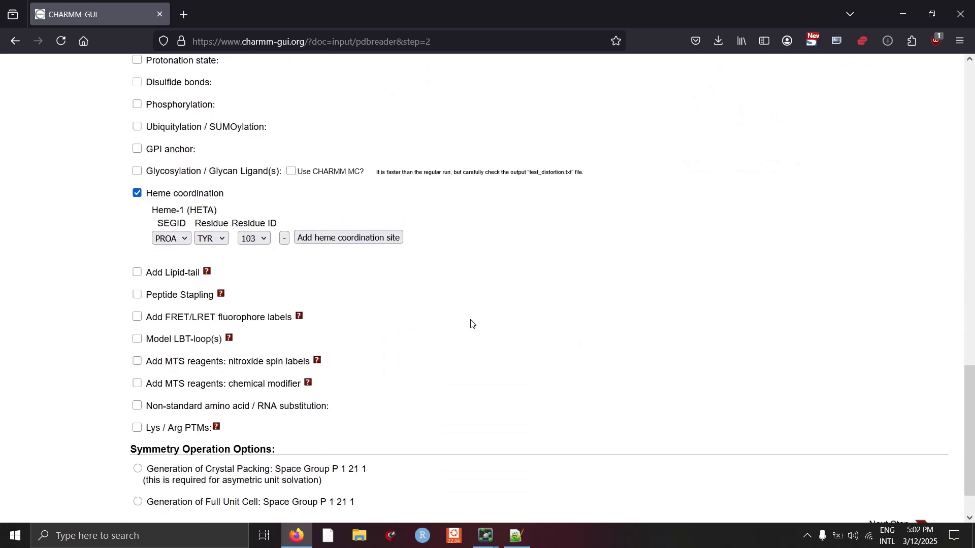
scroll(476, 330, "up", 6)
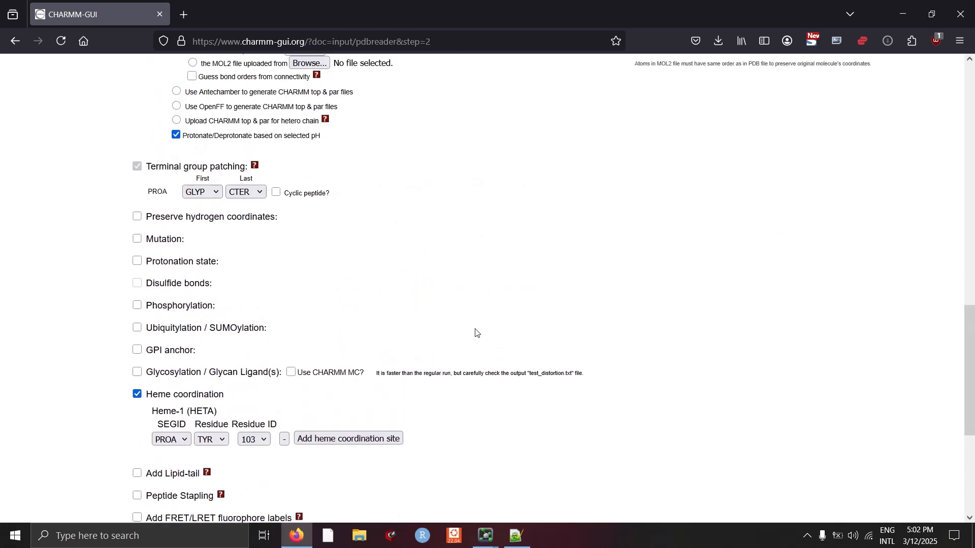
scroll(472, 328, "up", 4)
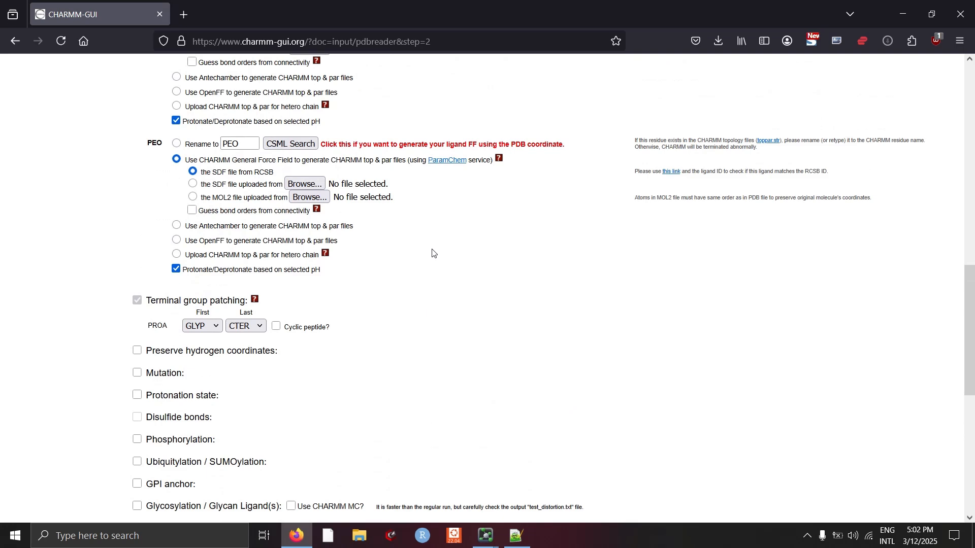
scroll(472, 329, "down", 10)
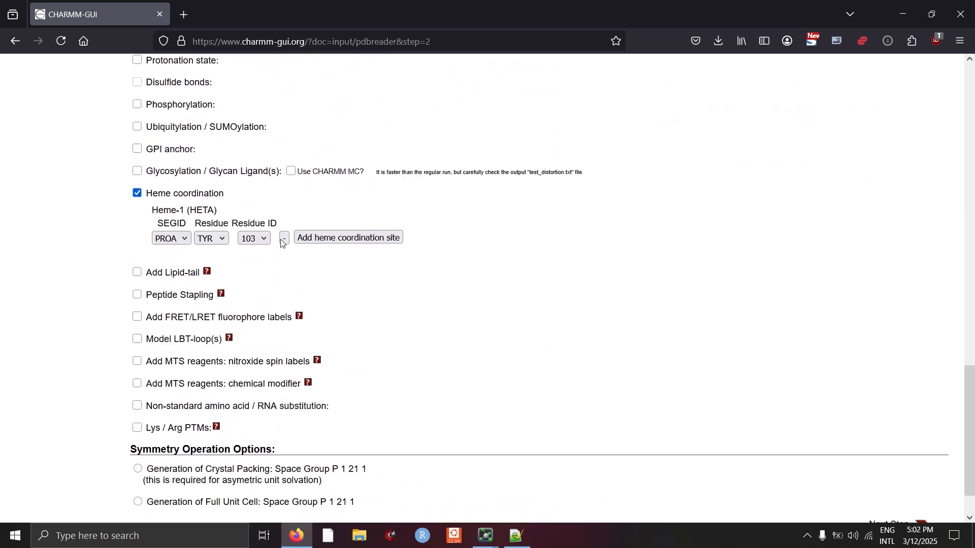
left_click(213, 238)
left_click(208, 273)
left_click(250, 244)
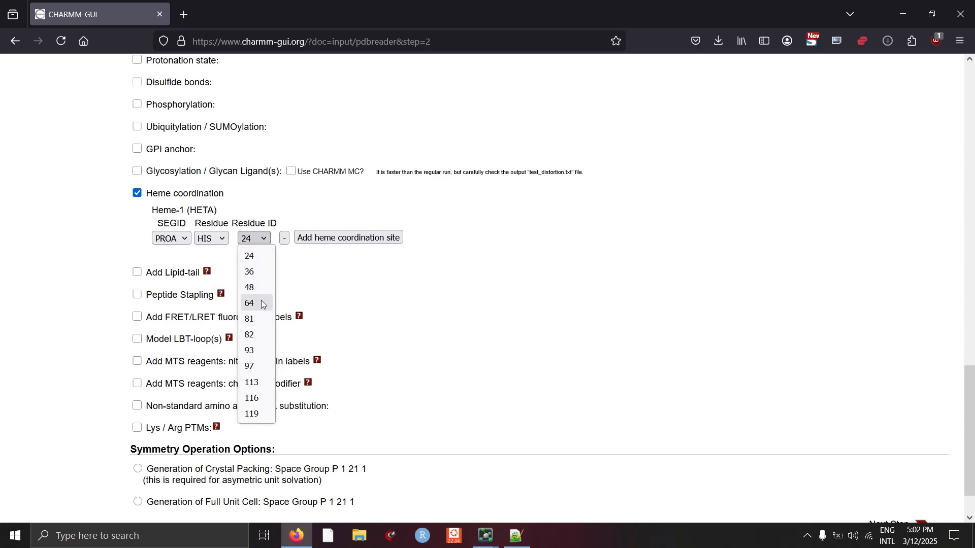
left_click(262, 367)
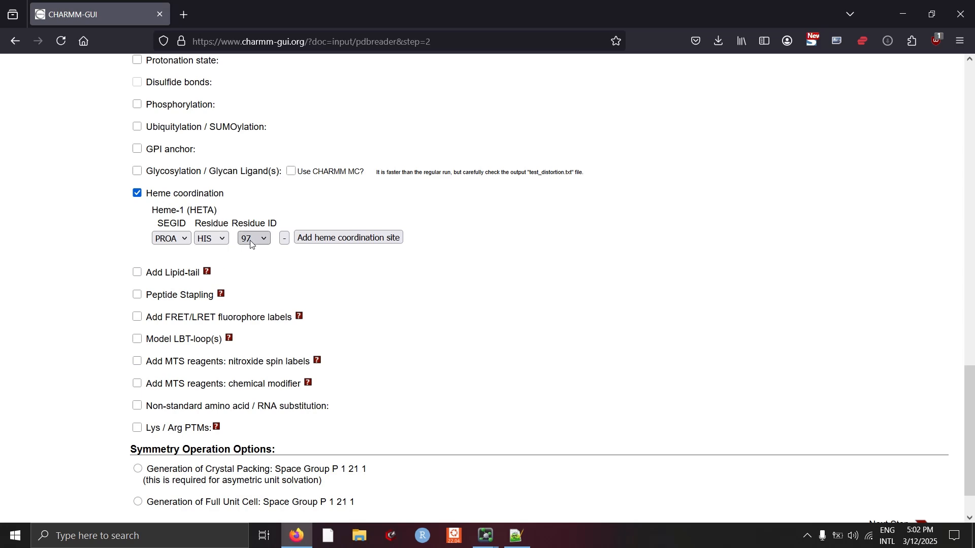
- Enable Mutation and choose residue 64 of segment PROA
scroll(500, 312, "down", 2)
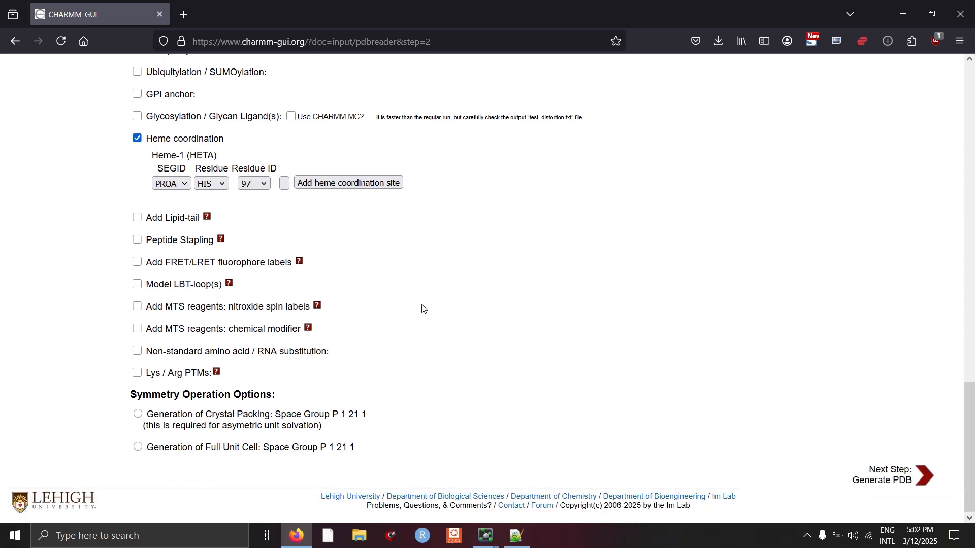
scroll(477, 339, "up", 3)
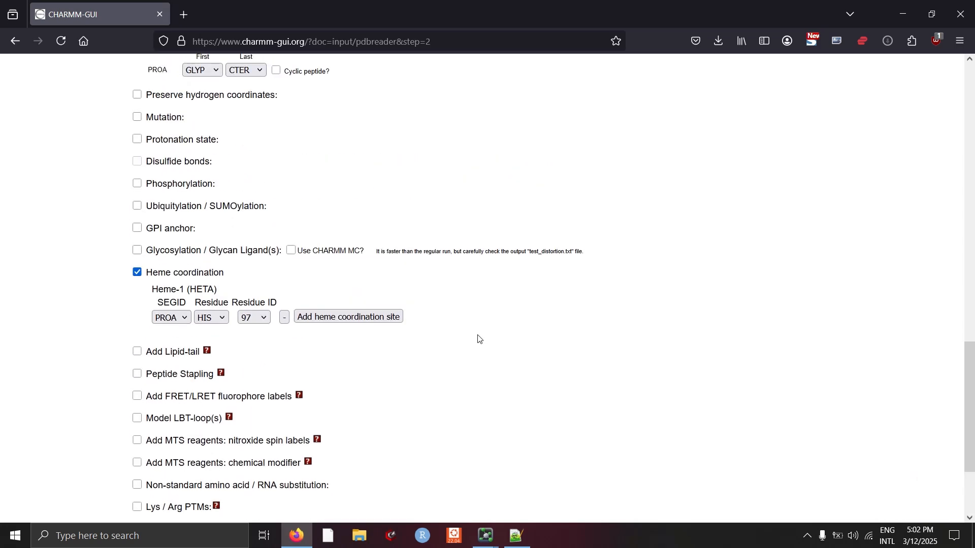
left_click(137, 117)
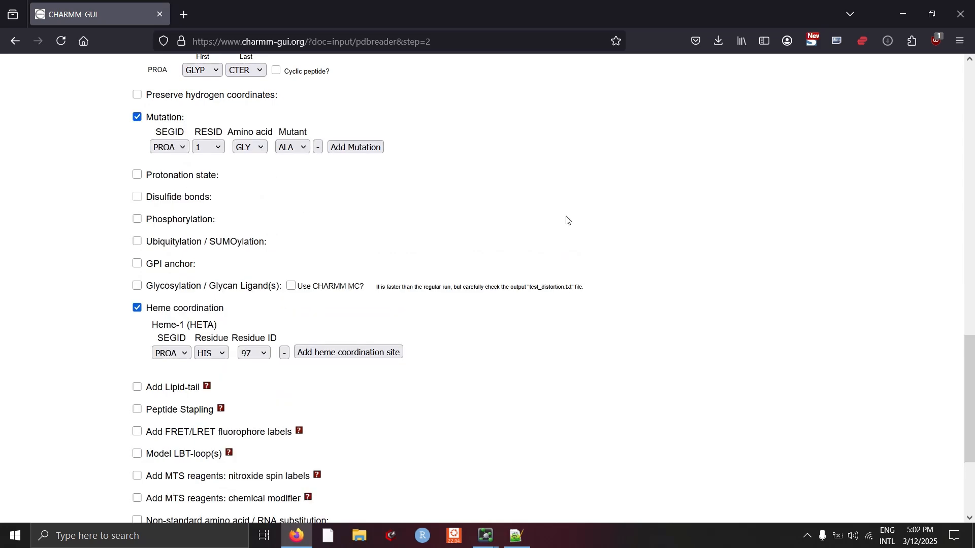
scroll(567, 221, "up", 3)
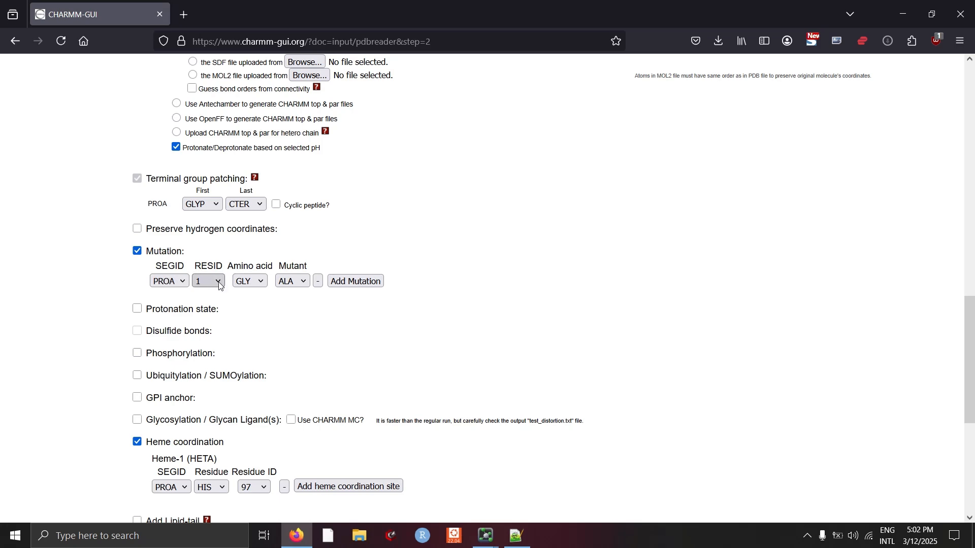
left_click(246, 282)
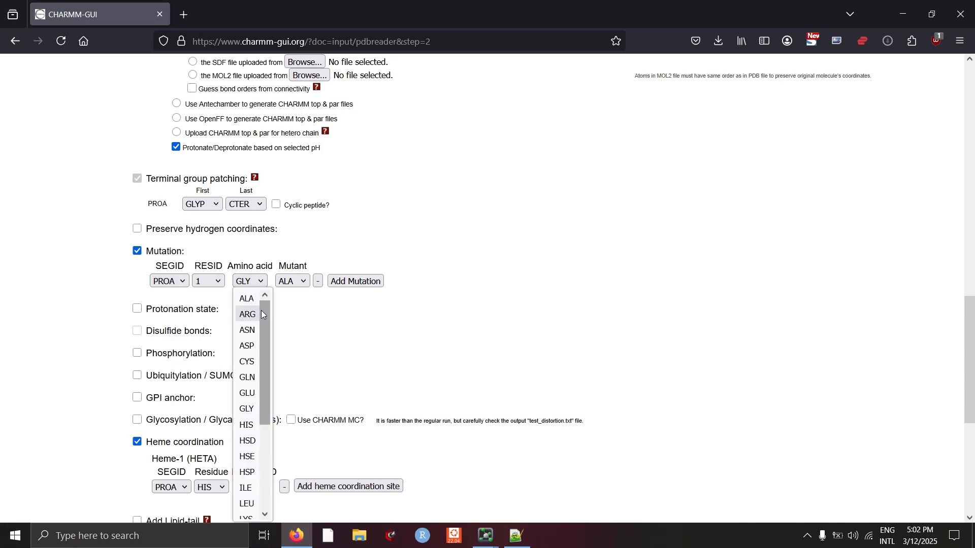
left_click_drag(264, 315, 267, 397)
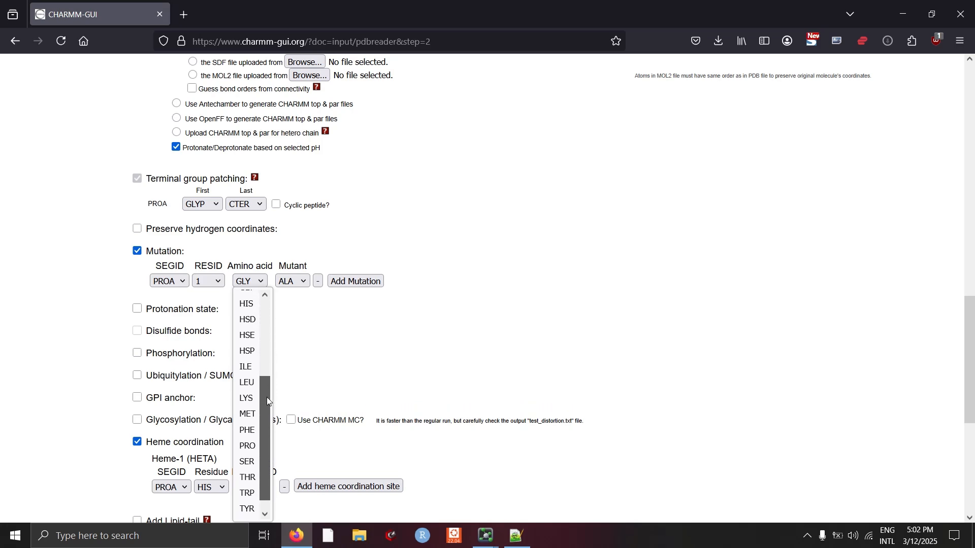
left_click(307, 338)
left_click(217, 282)
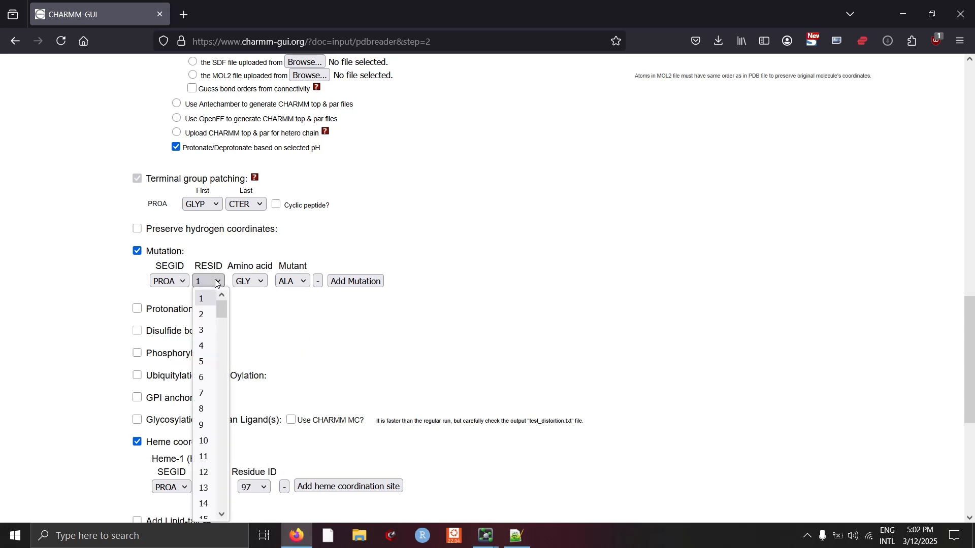
left_click_drag(227, 314, 217, 380)
left_click(203, 398)
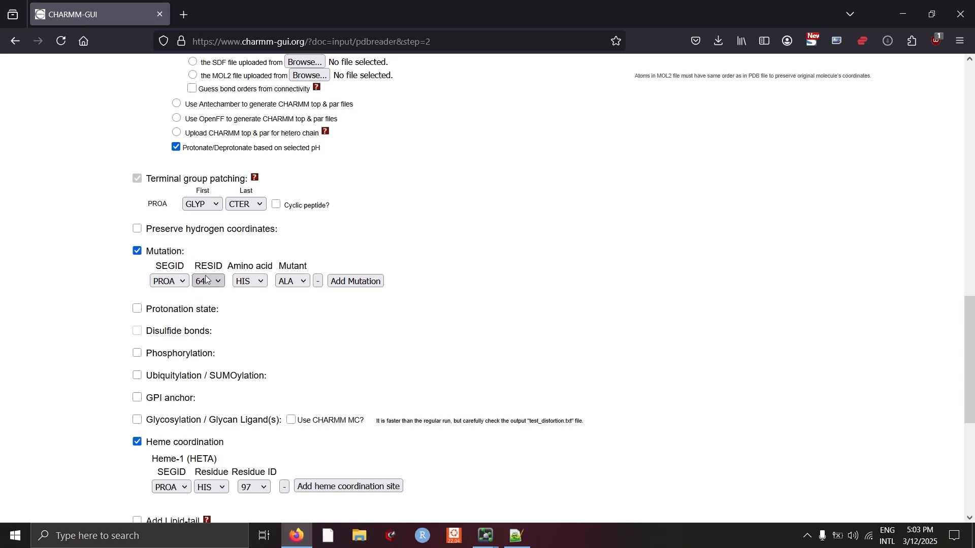
- Set the mutation of HIS 64 to PHE, removing the extra mutation row that gets added
left_click(249, 282)
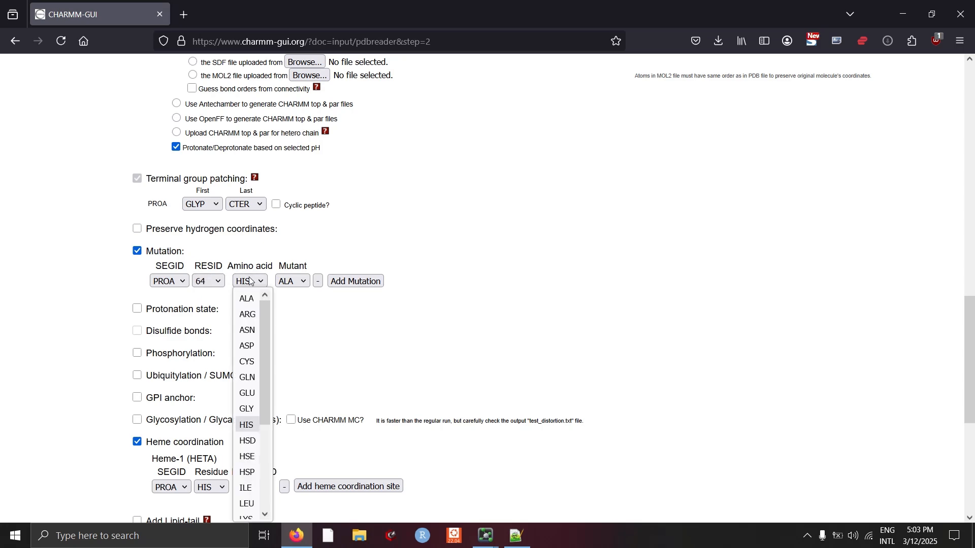
left_click(247, 425)
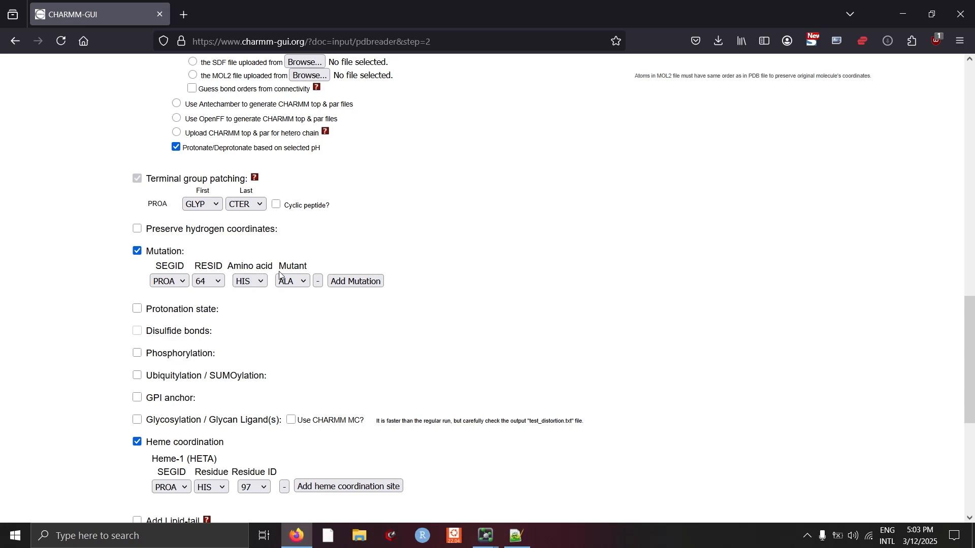
left_click(306, 280)
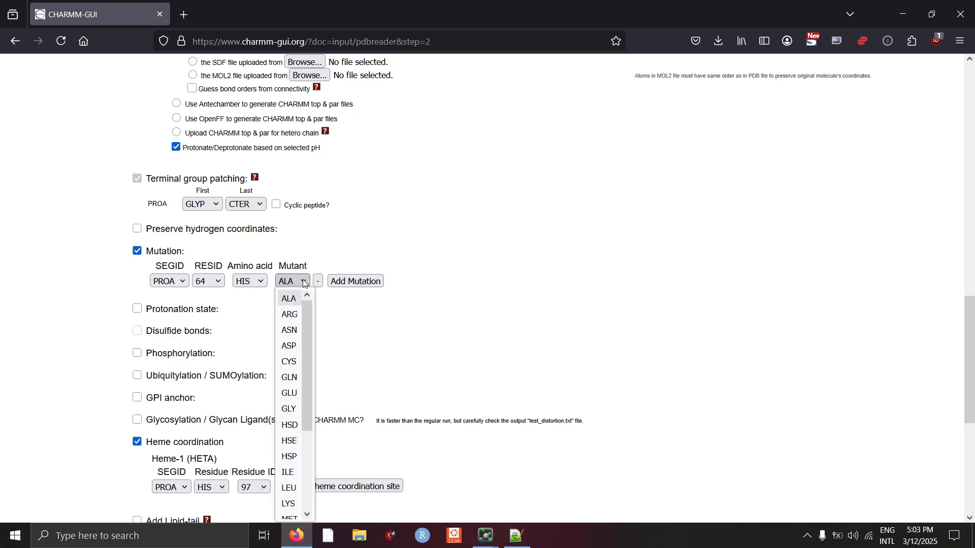
left_click_drag(307, 313, 308, 370)
left_click(296, 446)
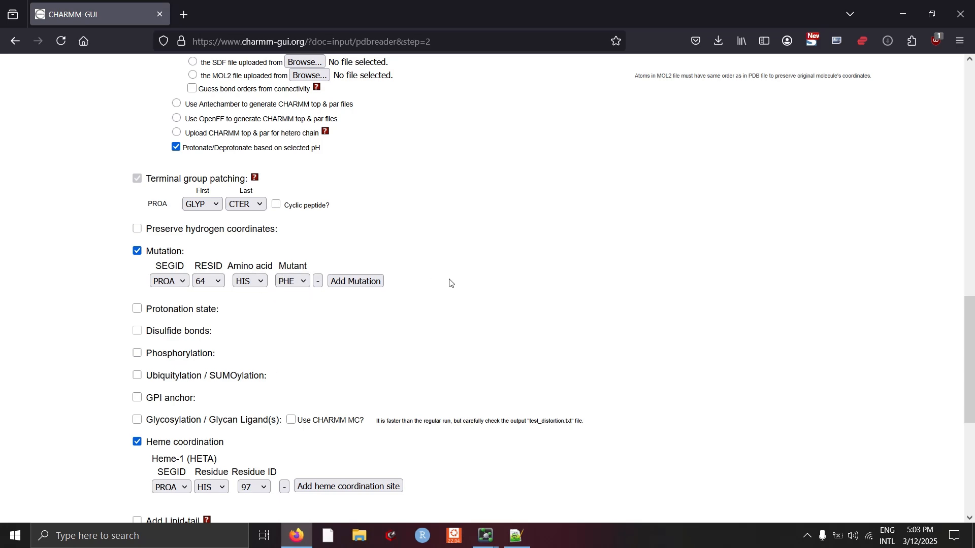
left_click(353, 282)
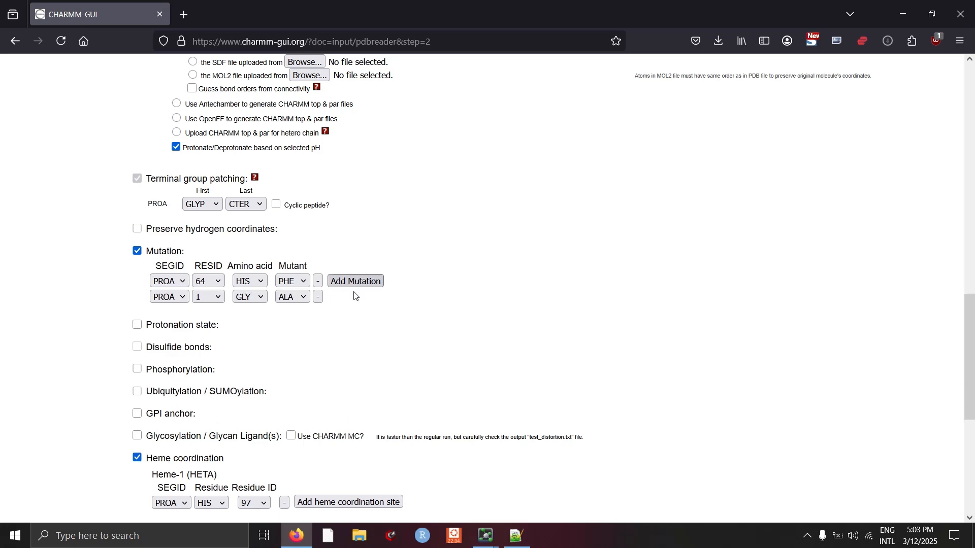
left_click(318, 299)
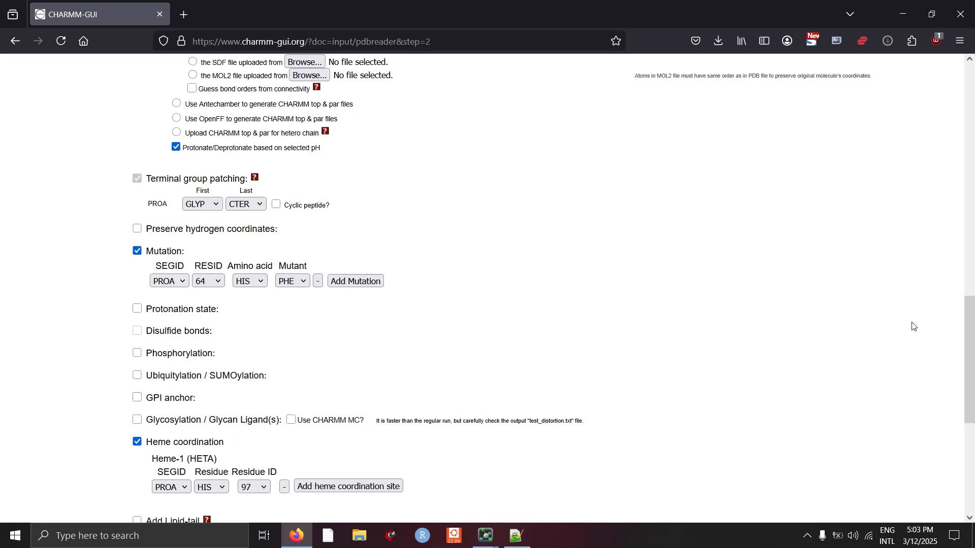
- Proceed to the next step to generate the CHARMM PDB
left_click_drag(970, 330, 969, 419)
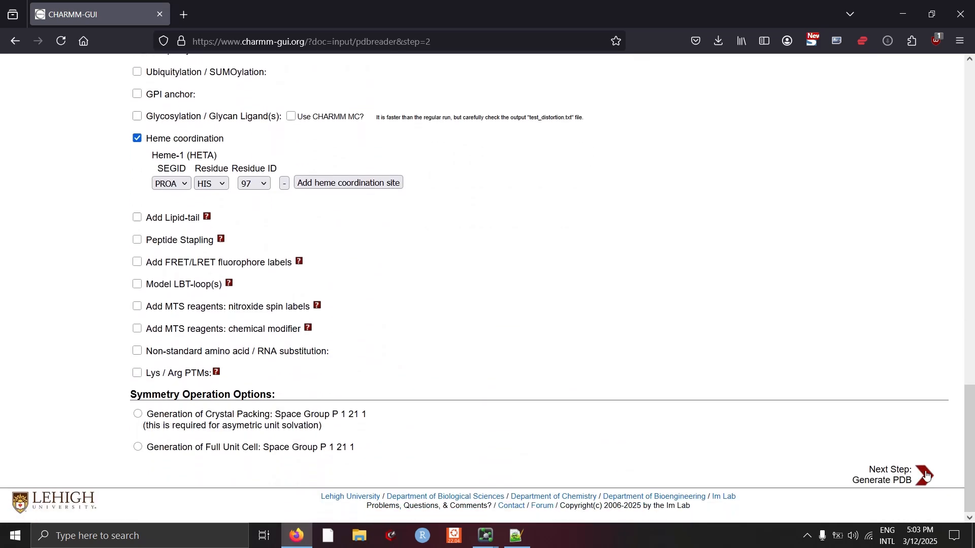
left_click(895, 479)
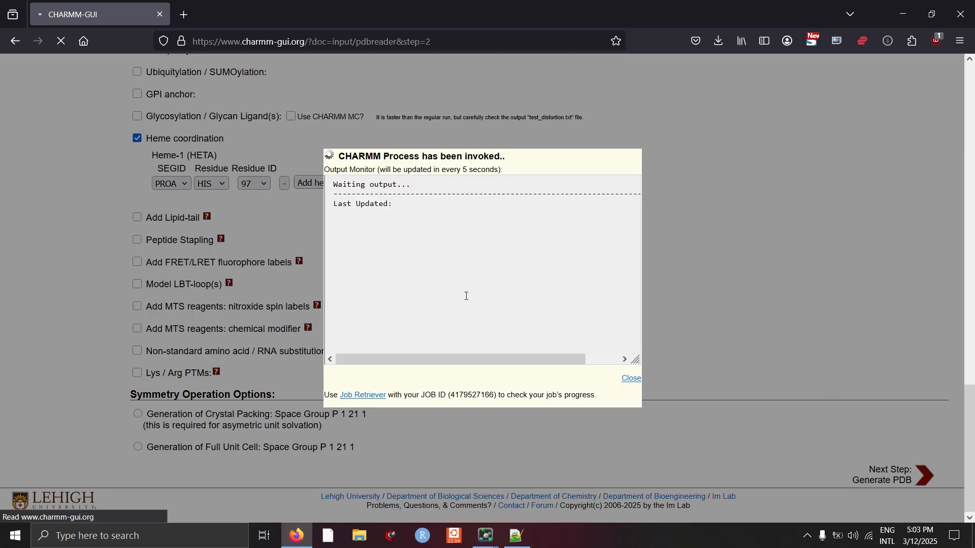
scroll(421, 246, "down", 1)
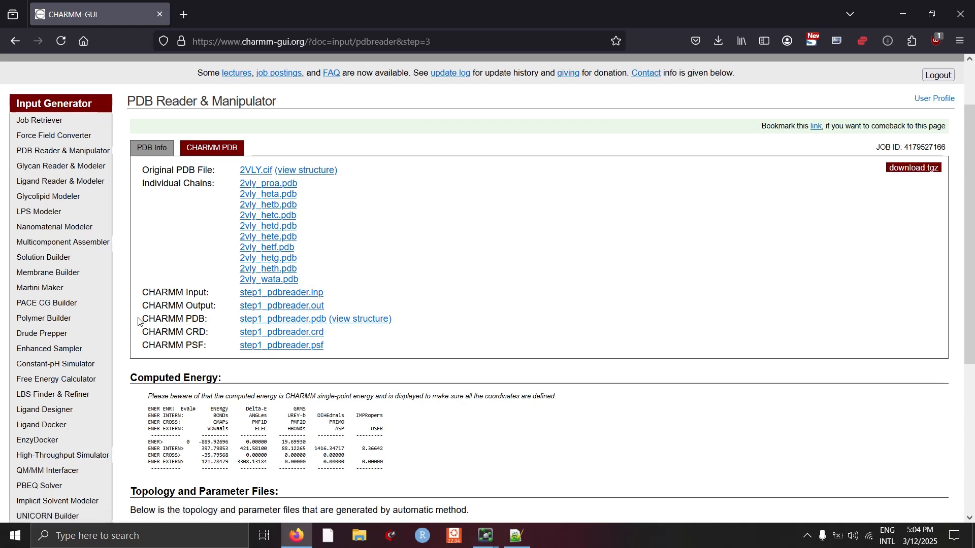
- Highlight the CHARMM PDB output entry and download the job's tgz archive
left_click_drag(144, 318, 389, 323)
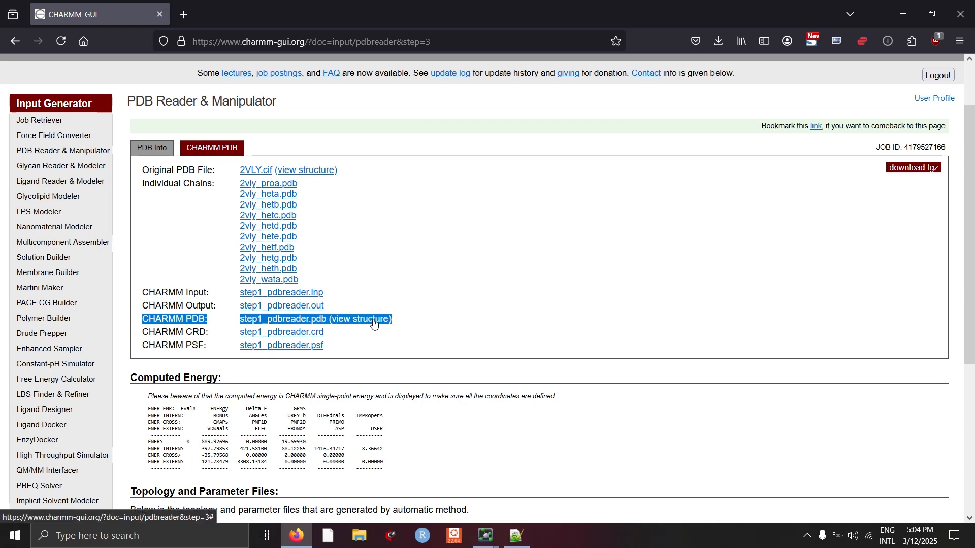
left_click(853, 210)
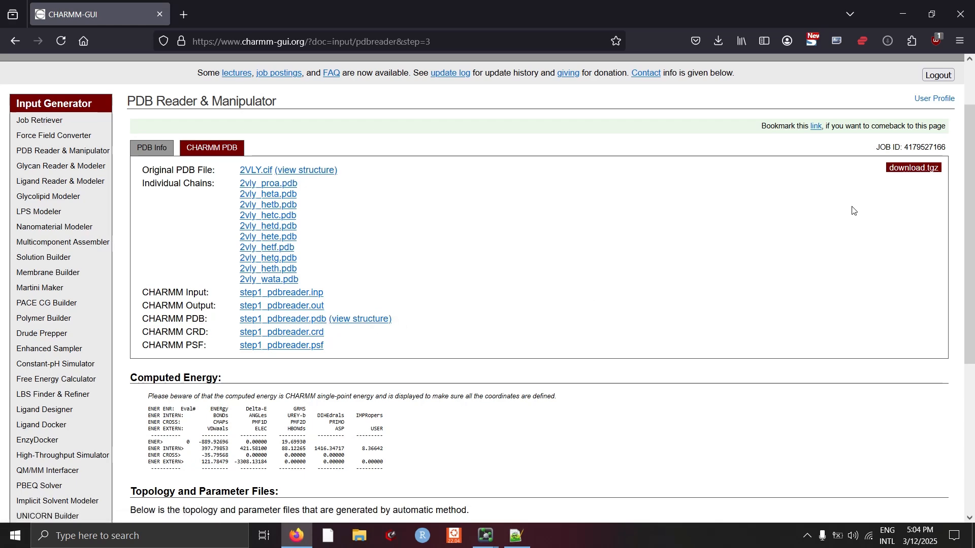
- Open the downloaded step1_pdbreader.pdb file in PyMOL so it loads alongside the 2vly structure
left_click(911, 169)
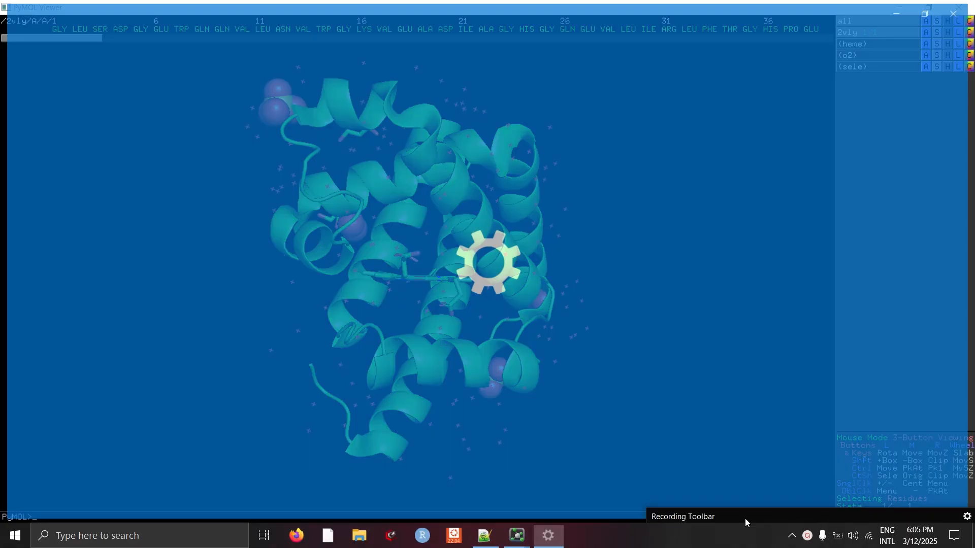
left_click(959, 7)
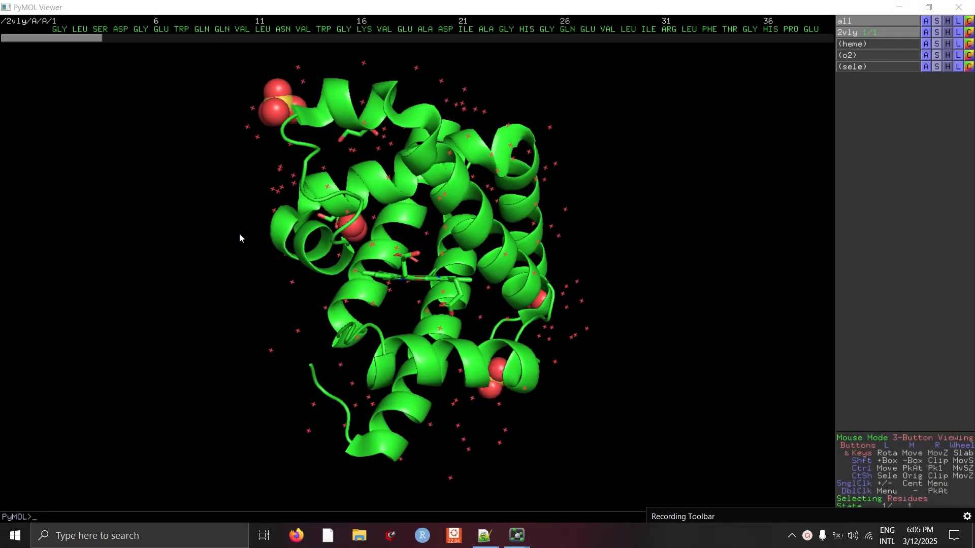
left_click(541, 265)
left_click_drag(575, 209, 561, 228)
left_click(120, 119)
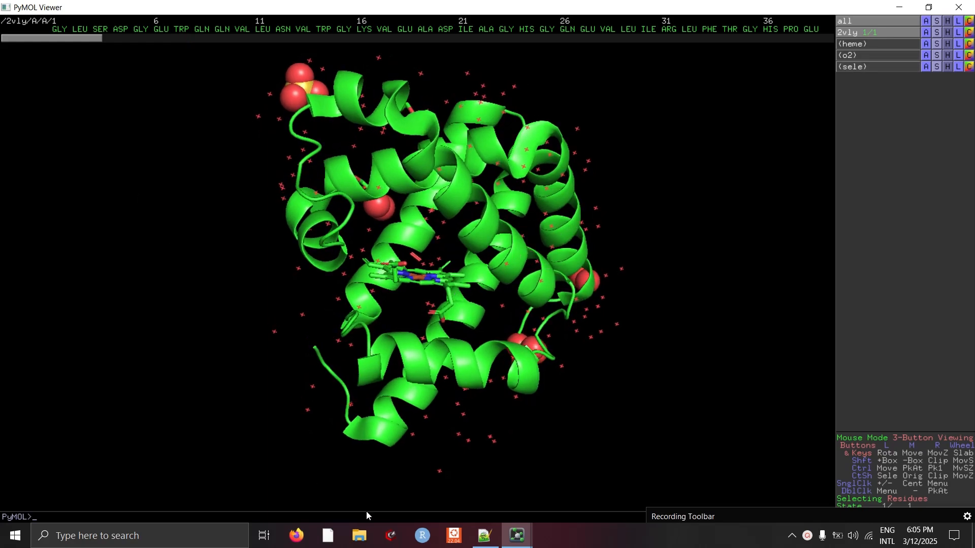
mouse_move(517, 536)
left_click(530, 496)
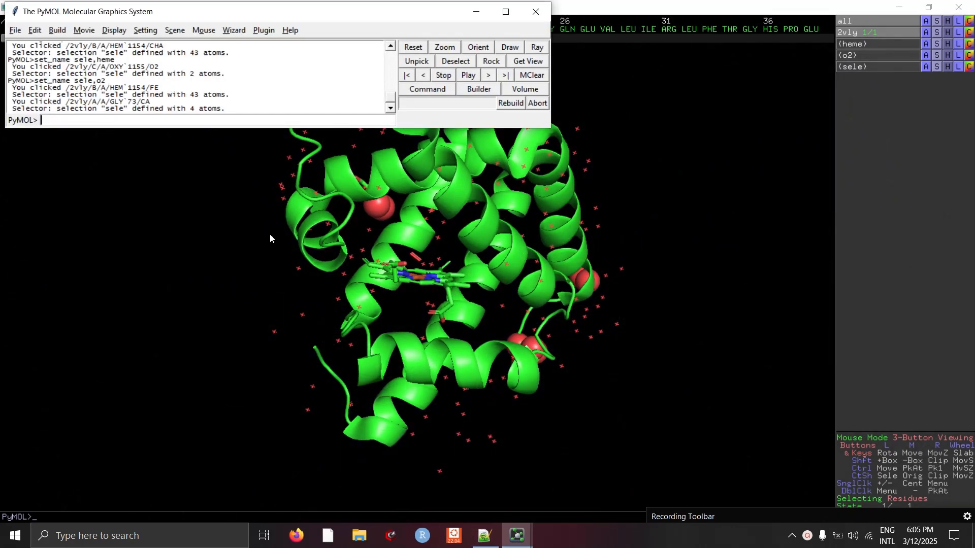
left_click(15, 29)
left_click(35, 71)
left_click(65, 115)
left_click(205, 128)
double_click(205, 128)
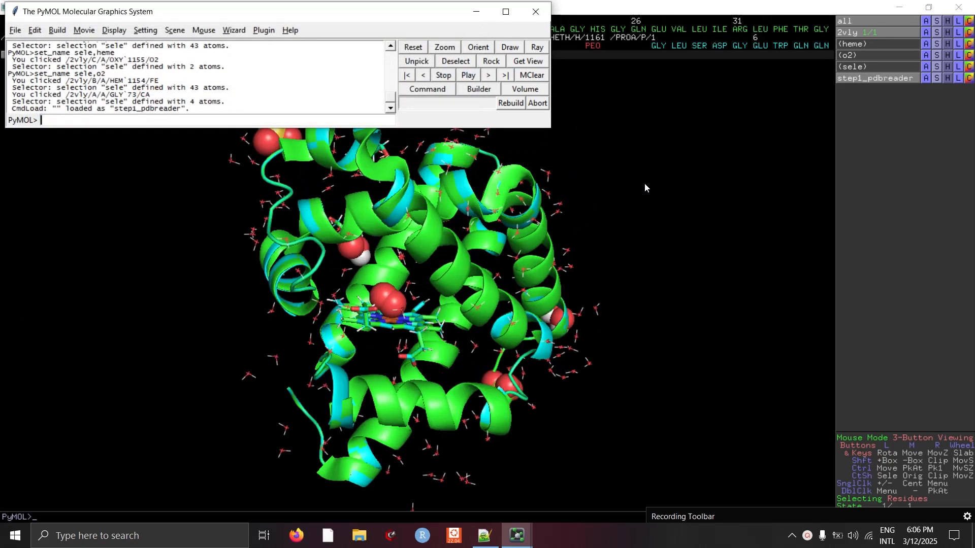
- Remove the water molecules from both the step1_pdbreader and 2vly objects
left_click(605, 195)
left_click_drag(606, 196, 594, 189)
left_click_drag(515, 226, 631, 242)
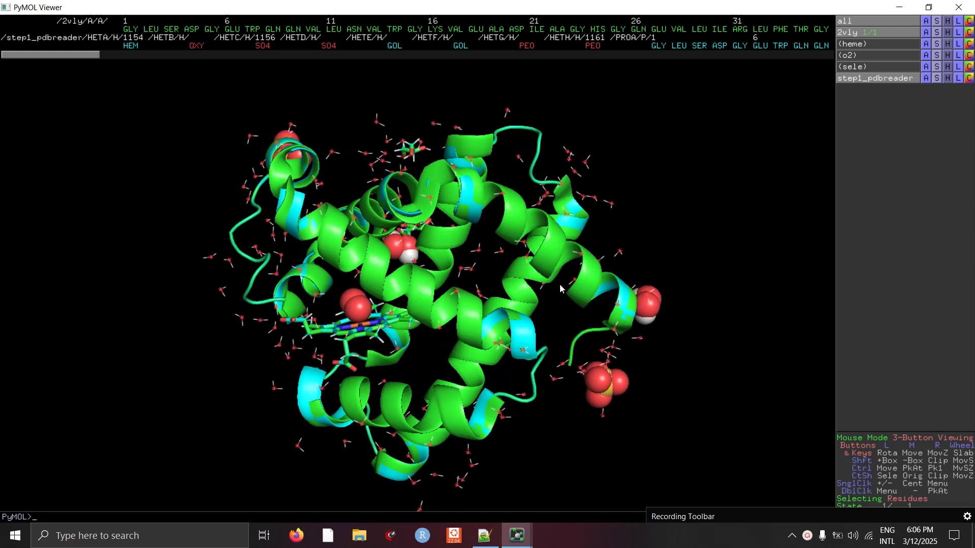
left_click_drag(629, 278, 631, 307)
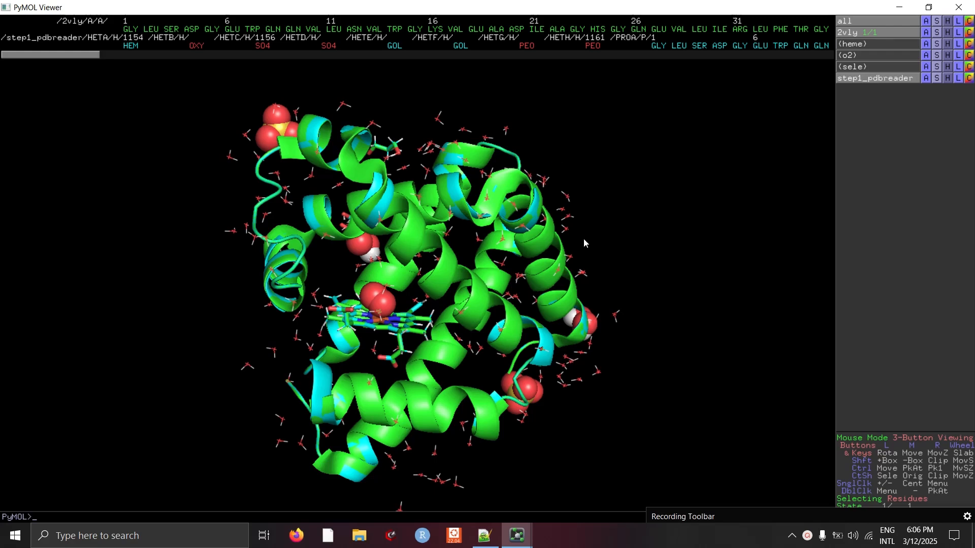
left_click(927, 77)
left_click(927, 79)
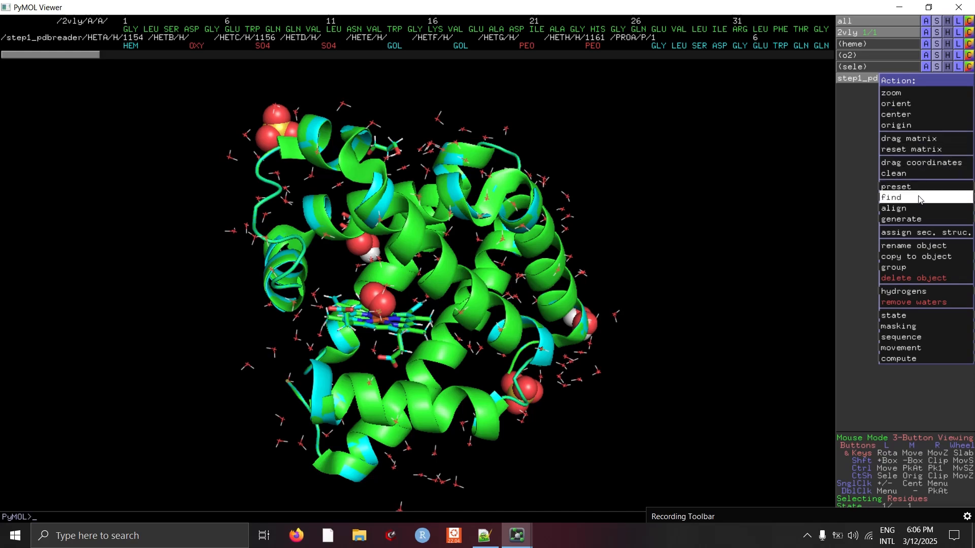
left_click(920, 302)
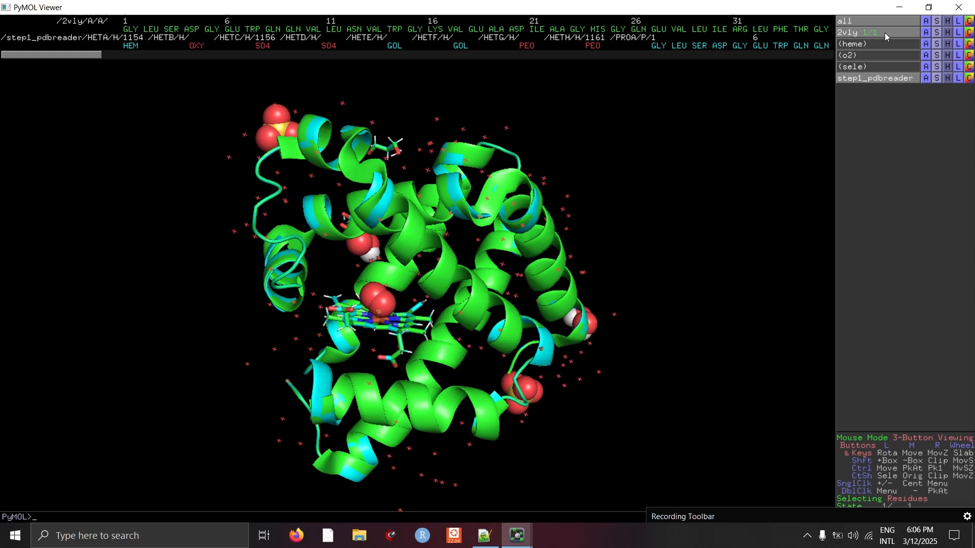
left_click(927, 33)
left_click(937, 256)
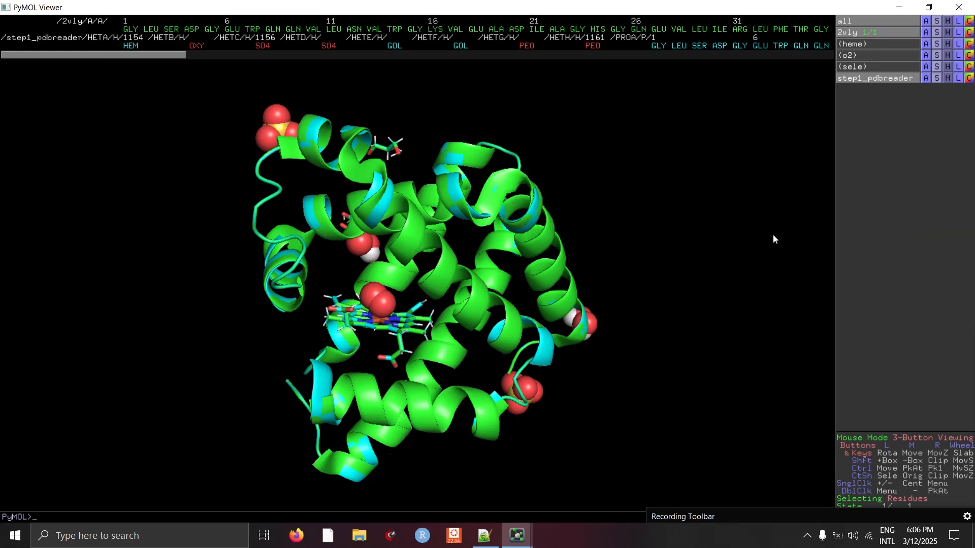
- Select the HEM residue of step1_pdbreader and rename the selection heme2
right_click(666, 218)
mouse_move(574, 187)
left_mouse_down()
mouse_move(552, 180)
mouse_move(523, 210)
mouse_move(586, 198)
mouse_move(568, 199)
mouse_move(567, 184)
mouse_move(586, 185)
left_mouse_up()
left_click(529, 201)
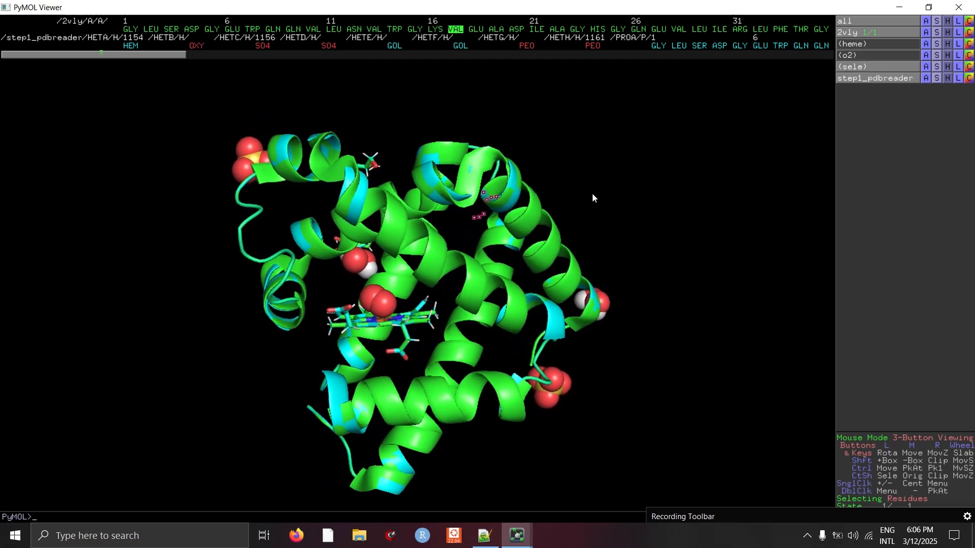
left_click(612, 211)
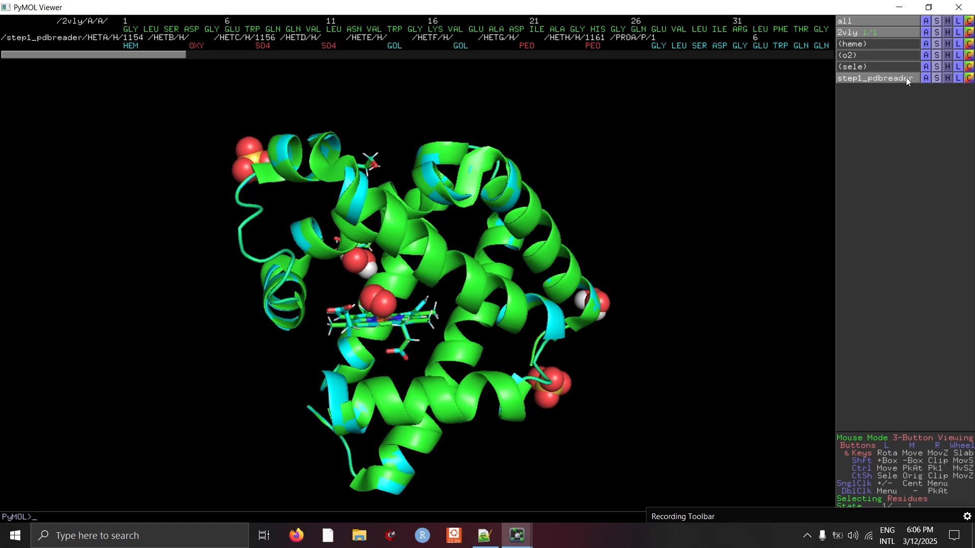
left_click_drag(683, 213, 701, 224)
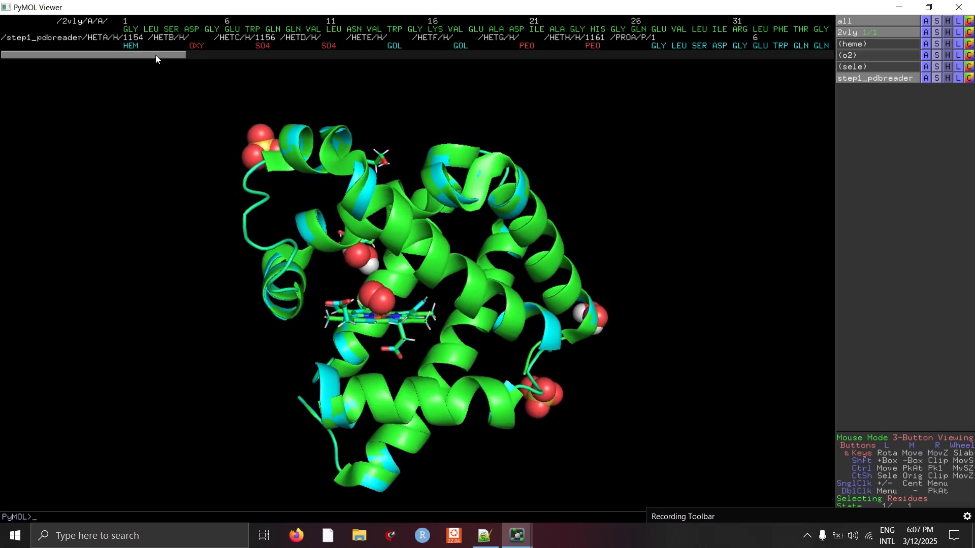
left_click(132, 46)
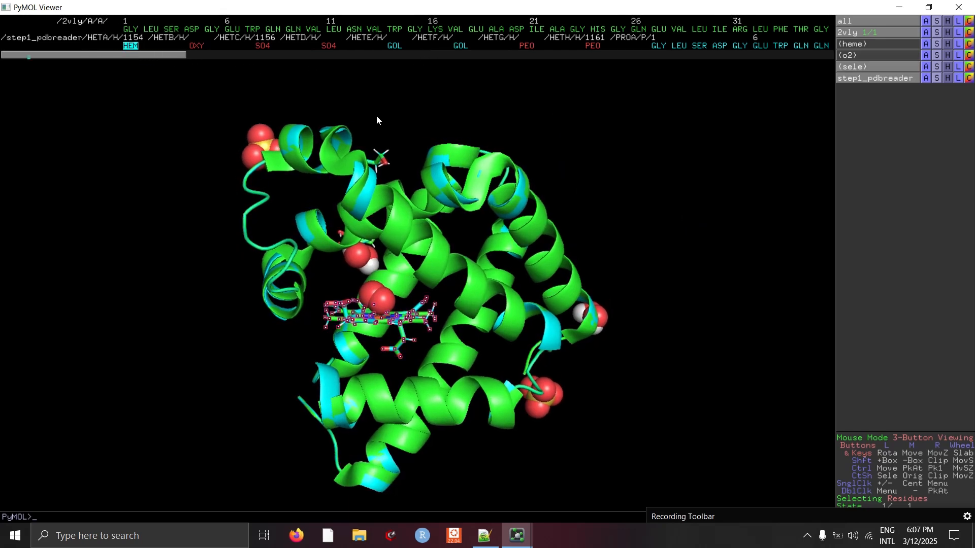
left_click(926, 66)
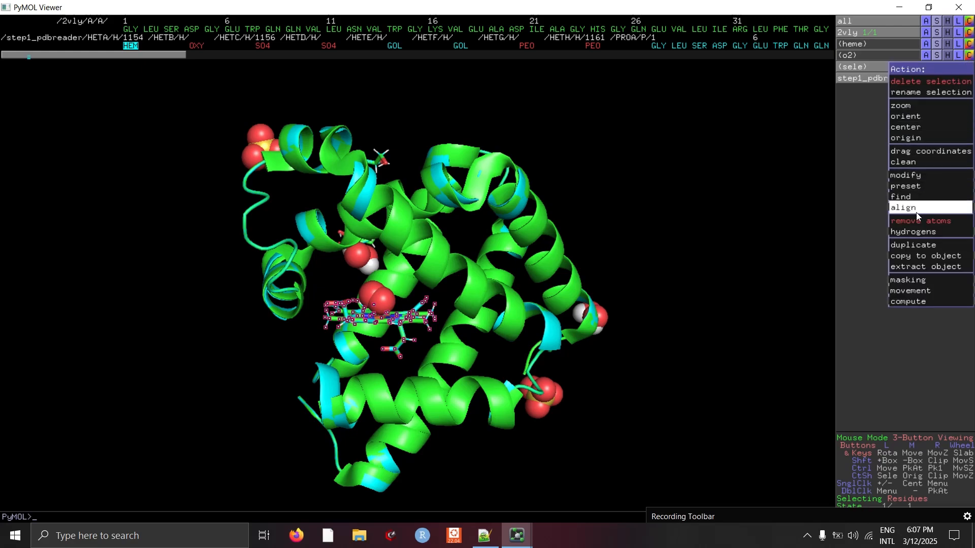
mouse_move(914, 231)
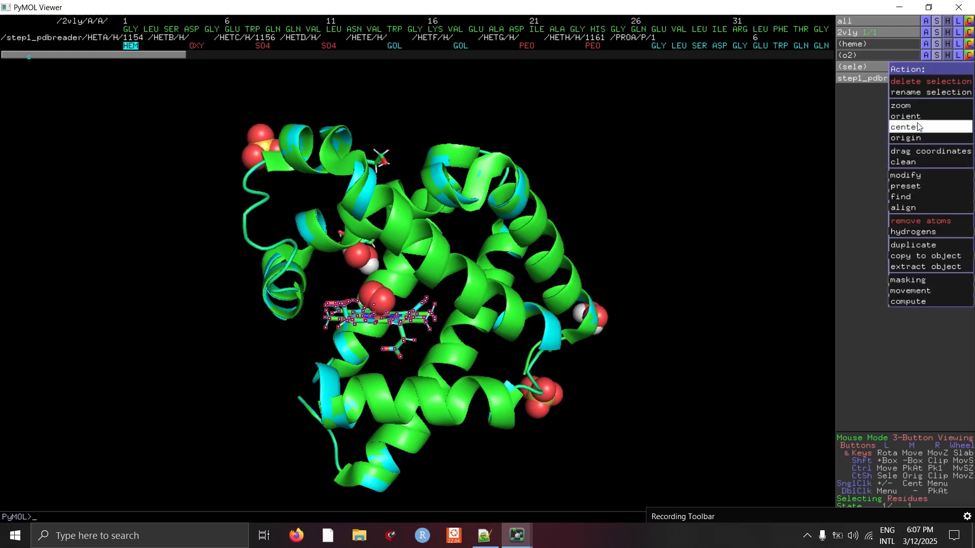
left_click(917, 95)
key("BackSpace")
key("BackSpace")
key("BackSpace")
key("BackSpace")
type("heme2")
key("Return")
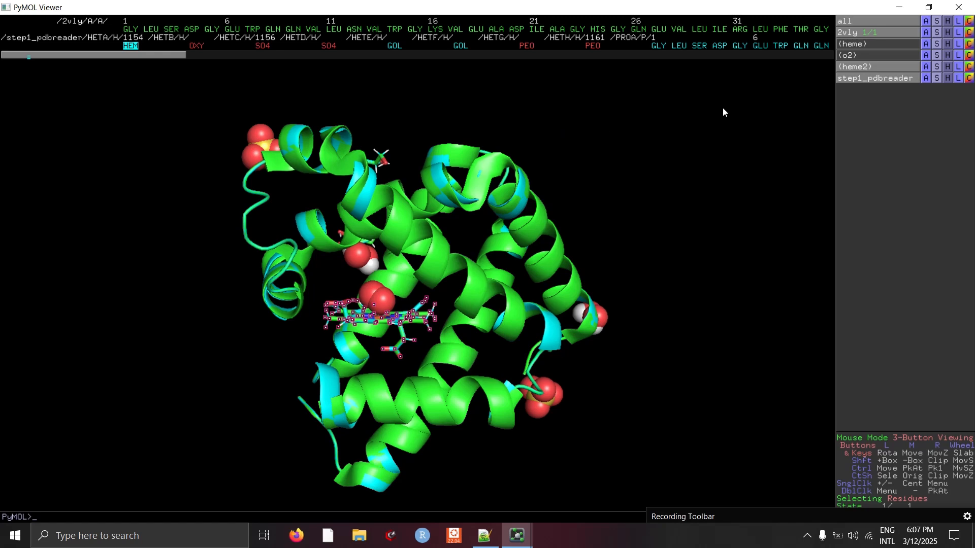
- Select the OXY residue of step1_pdbreader and rename the selection o22
left_click(381, 302)
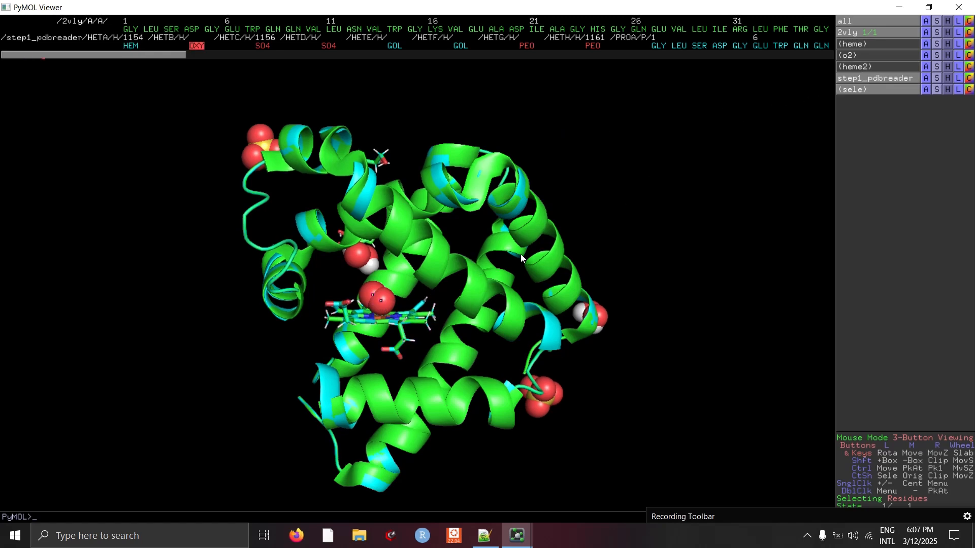
left_click(195, 45)
left_click(925, 91)
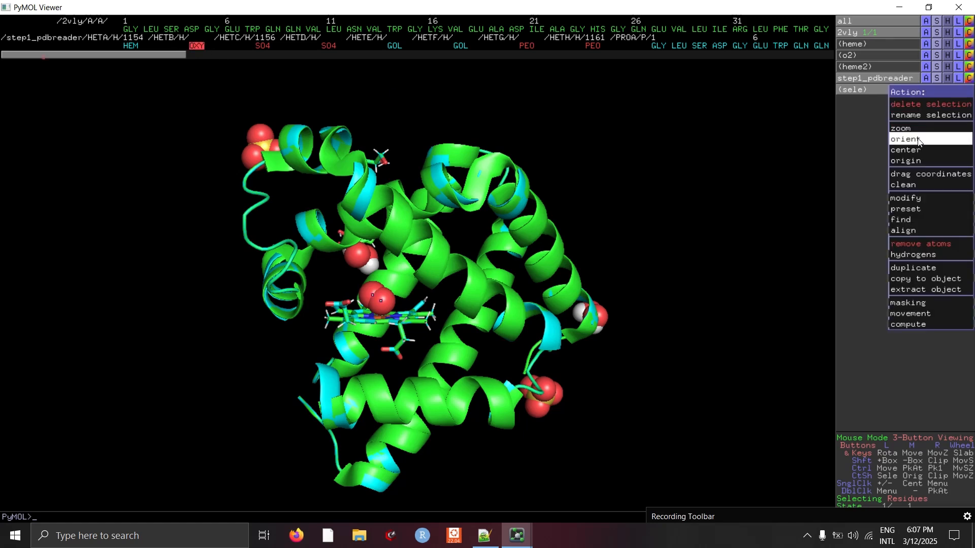
left_click(914, 116)
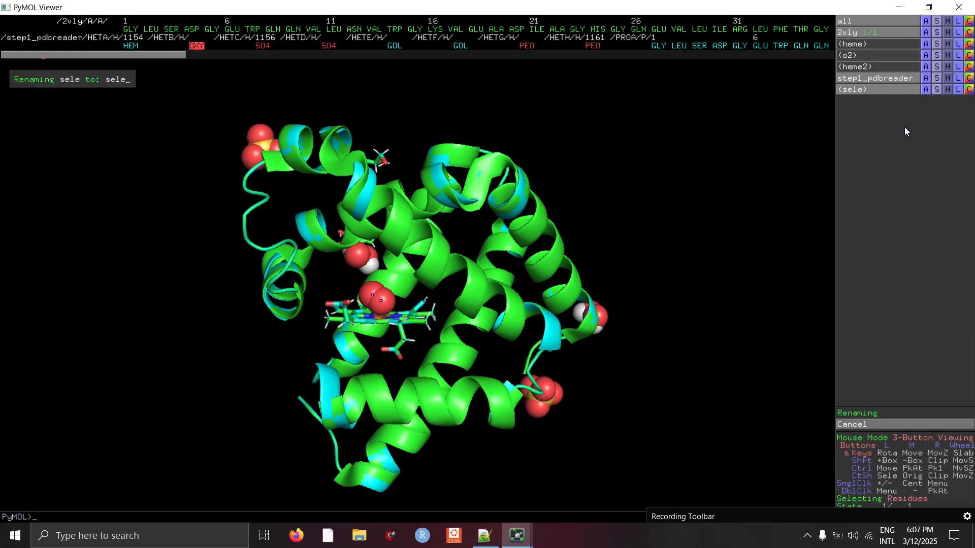
key("BackSpace")
key("BackSpace")
key("BackSpace")
key("BackSpace")
type("022")
key("Return")
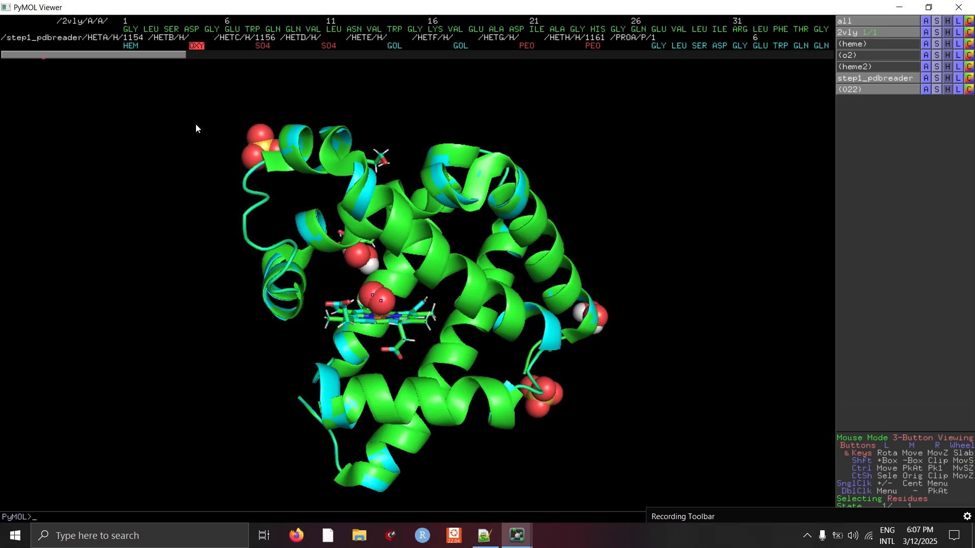
left_click(926, 89)
left_click(914, 115)
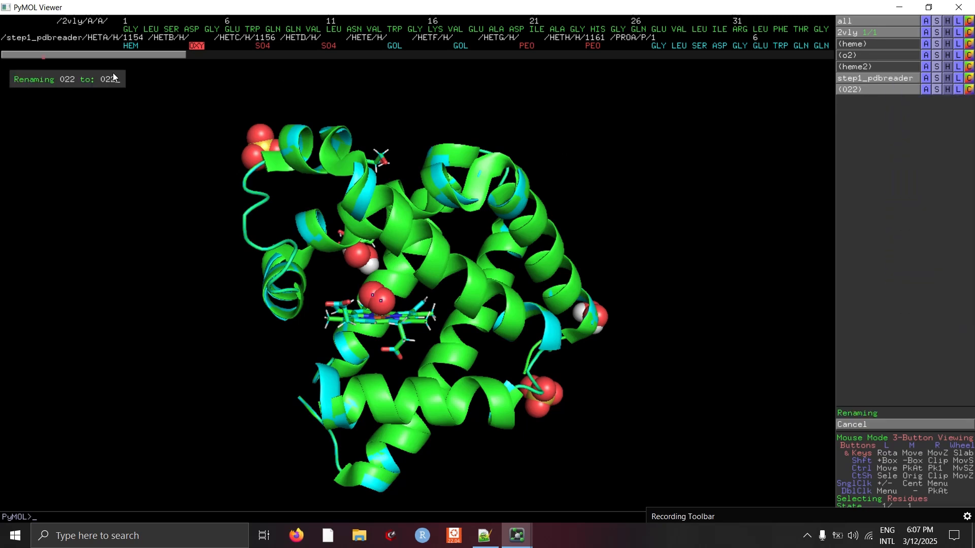
type("o22")
key("Return")
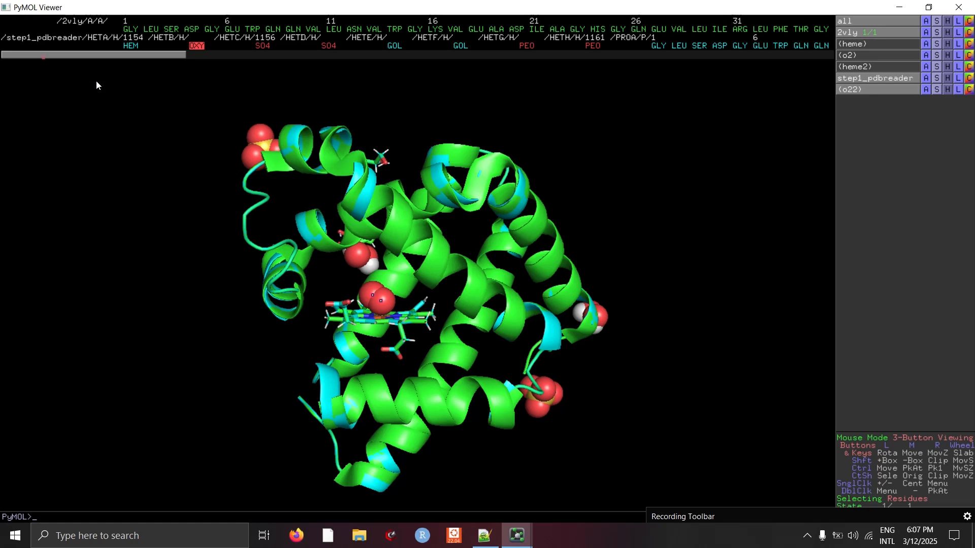
- Display the o22 selection as sticks
left_click(934, 90)
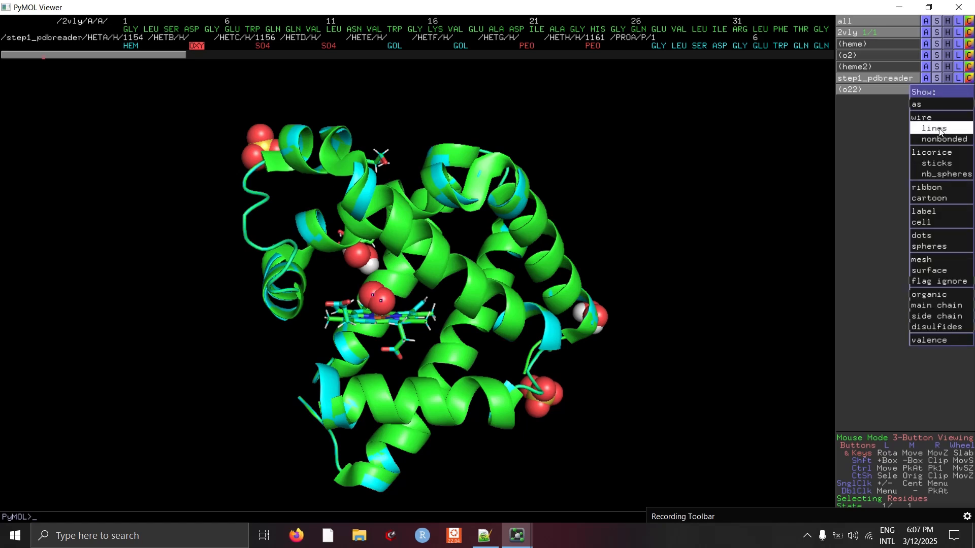
mouse_move(932, 109)
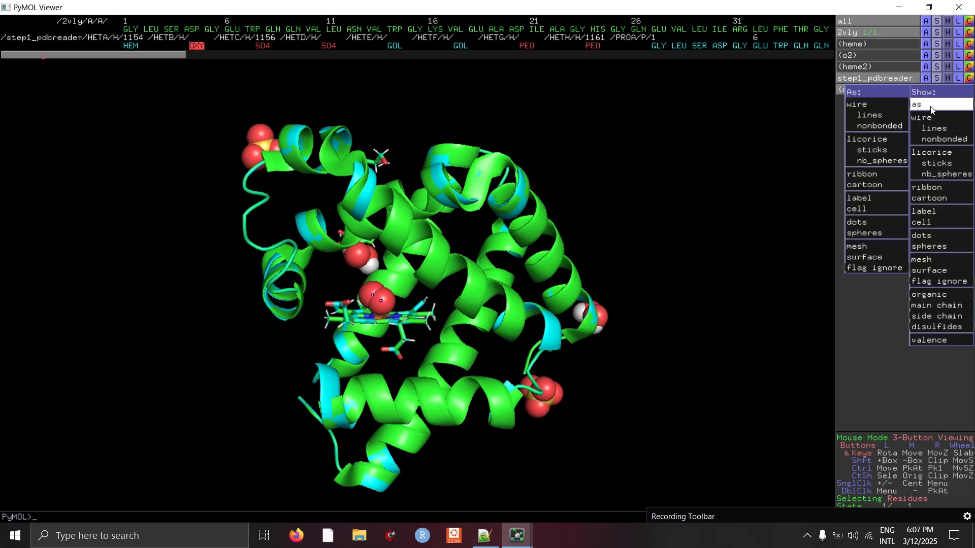
left_click(897, 150)
- Run the command align 2vly, step1_pdbreader to superimpose the original and CHARMM structures
mouse_move(517, 535)
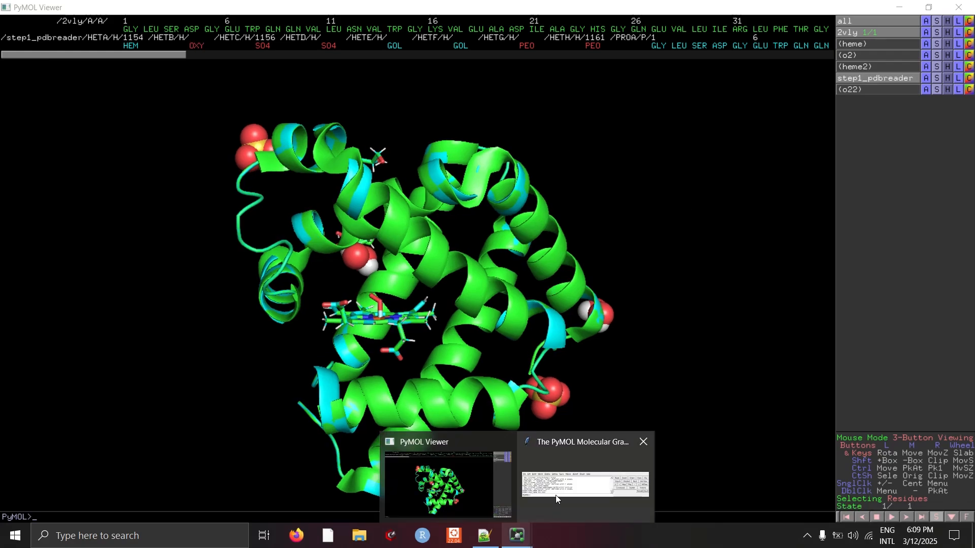
left_click(555, 495)
left_click(110, 123)
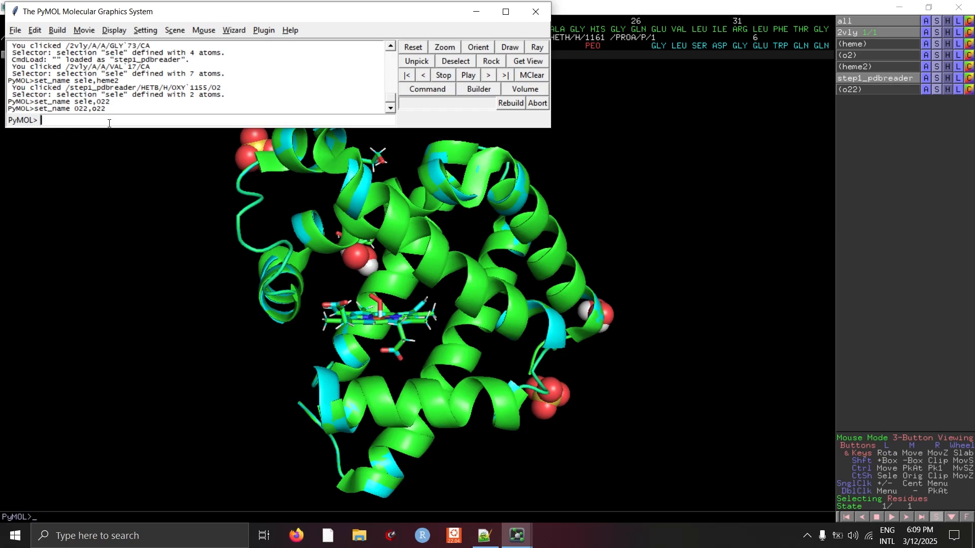
type("all")
type("gn")
type(" 2vly")
type(", ")
type("ste")
type("p")
type("1")
type("_pd")
type("breader")
key("Return")
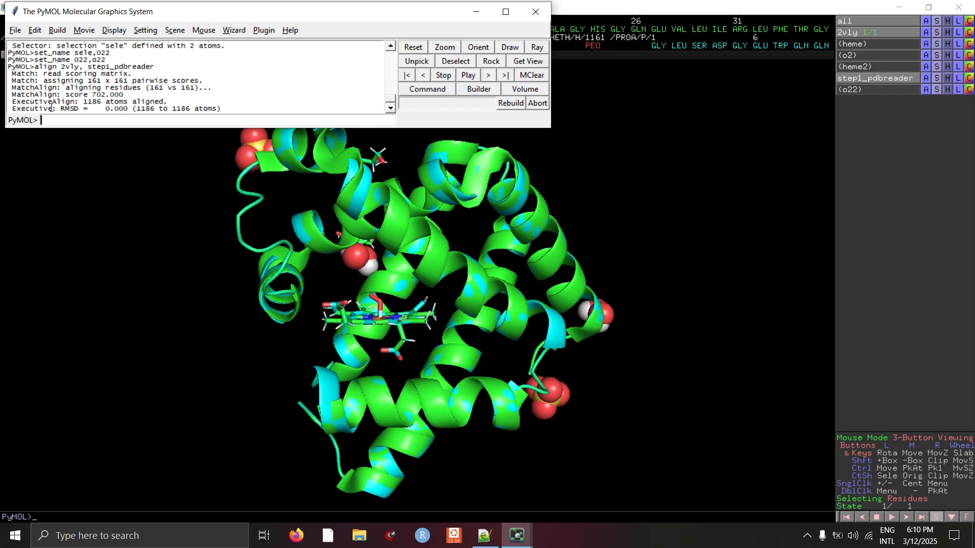
- Highlight the RMSD line of the alignment output and inspect the superimposed structures
left_click_drag(60, 108, 221, 109)
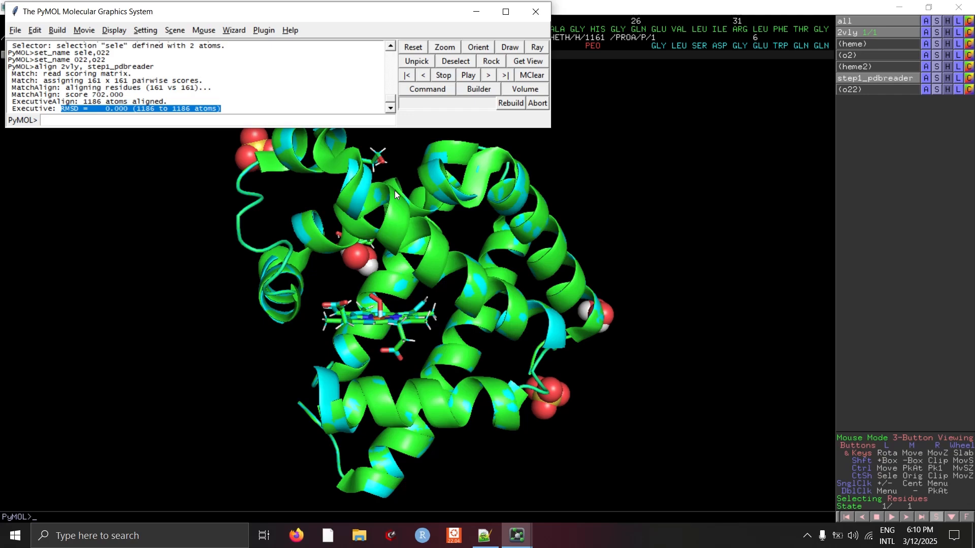
left_click(617, 212)
left_click_drag(635, 242, 367, 283)
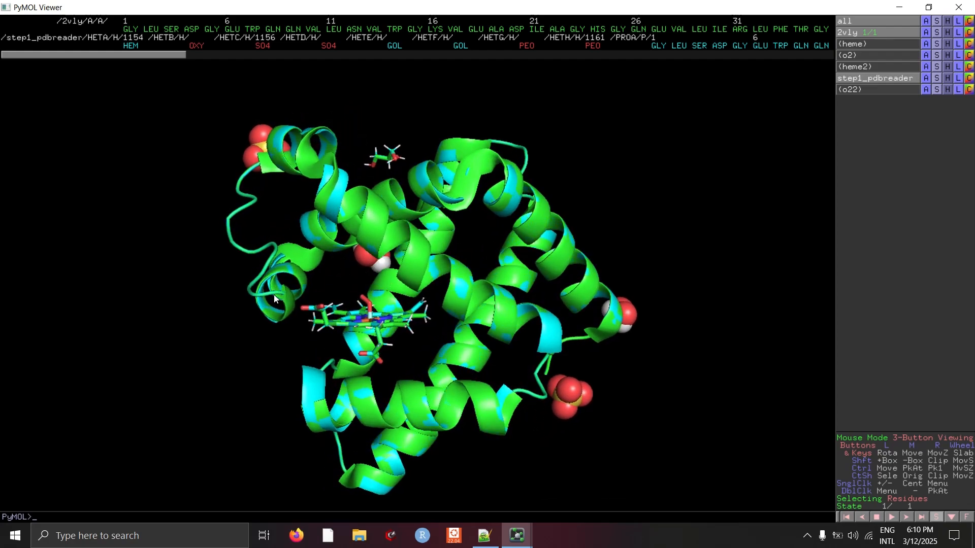
- Copy the command template show sticks, byres all within 5 of NAME_OF_SELECTION from the Notepad++ file
left_click(490, 535)
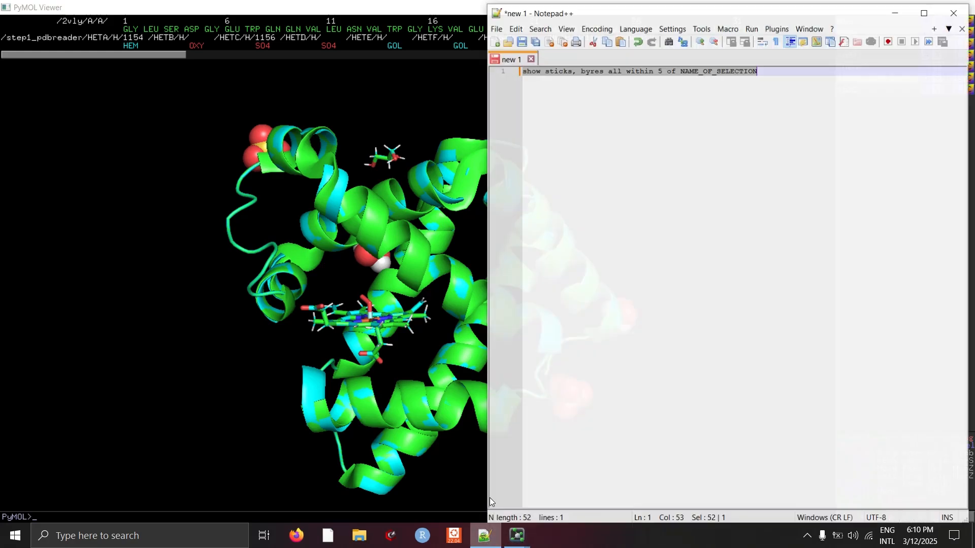
left_click(674, 65)
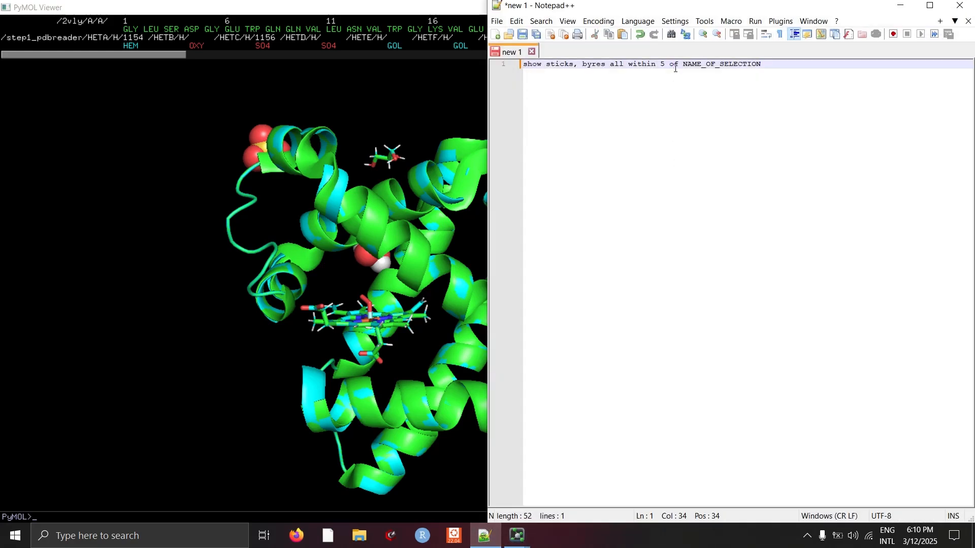
triple_click(675, 66)
key("ctrl+c")
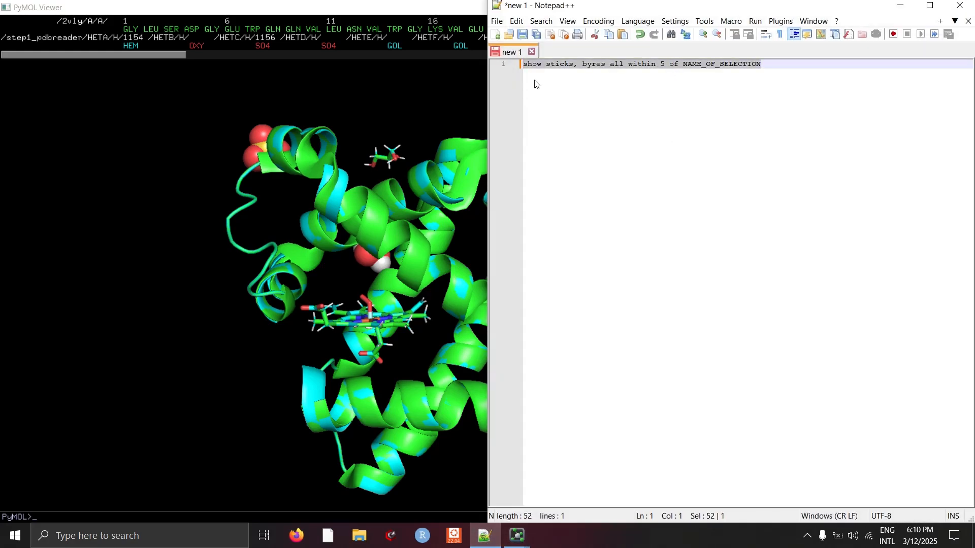
left_click(517, 535)
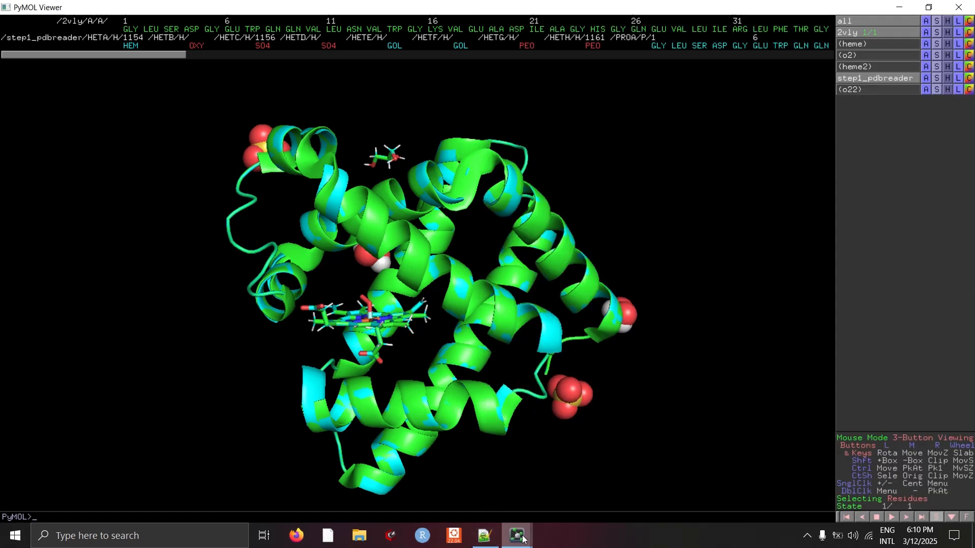
- Try to run show sticks, byres all within 4 heme to display residues around the heme
mouse_move(510, 536)
left_click(577, 477)
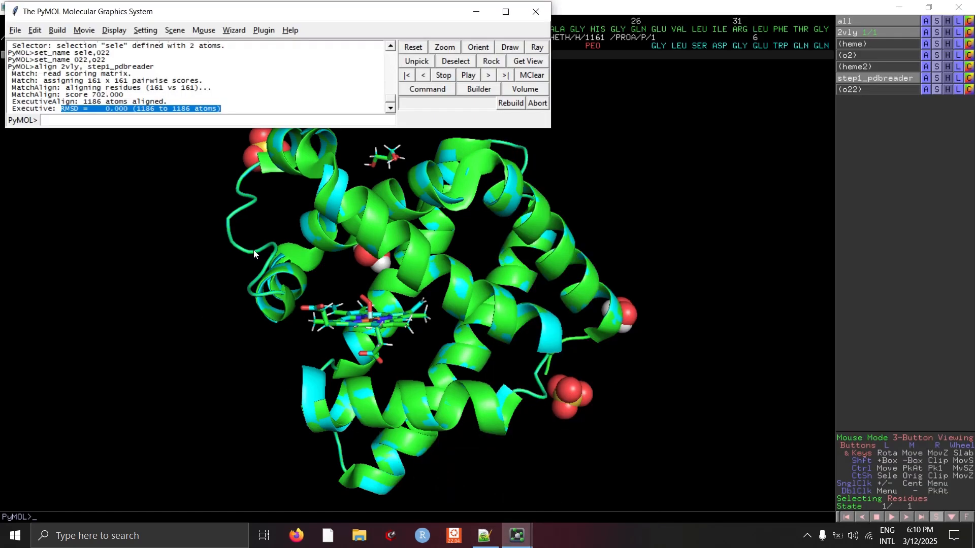
left_click(199, 119)
key("ctrl+v")
key("BackSpace")
key("BackSpace")
key("BackSpace")
key("BackSpace")
key("BackSpace")
key("BackSpace")
key("BackSpace")
key("BackSpace")
key("BackSpace")
key("BackSpace")
key("BackSpace")
key("BackSpace")
key("BackSpace")
key("BackSpace")
key("BackSpace")
key("BackSpace")
key("BackSpace")
key("BackSpace")
key("BackSpace")
key("BackSpace")
key("BackSpace")
key("BackSpace")
type("4")
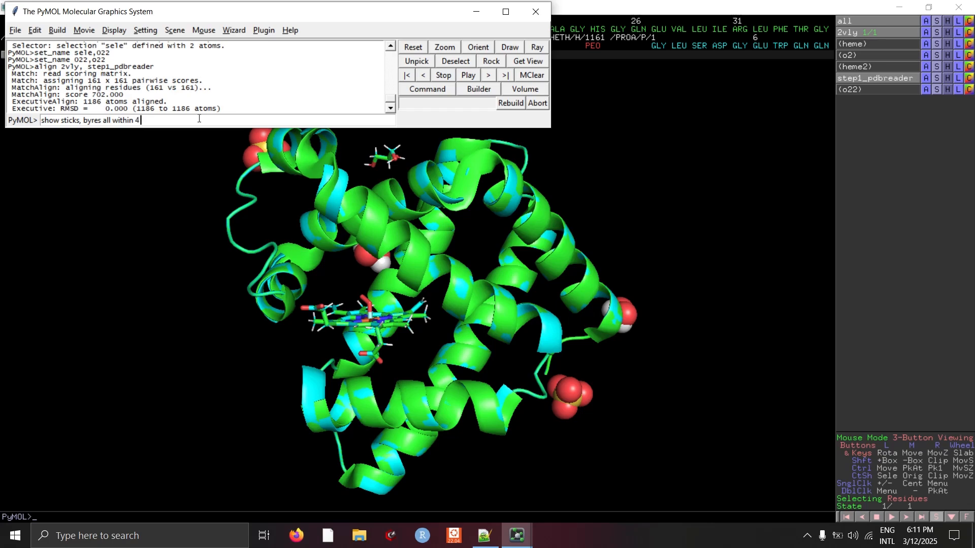
type(" heme")
key("Return")
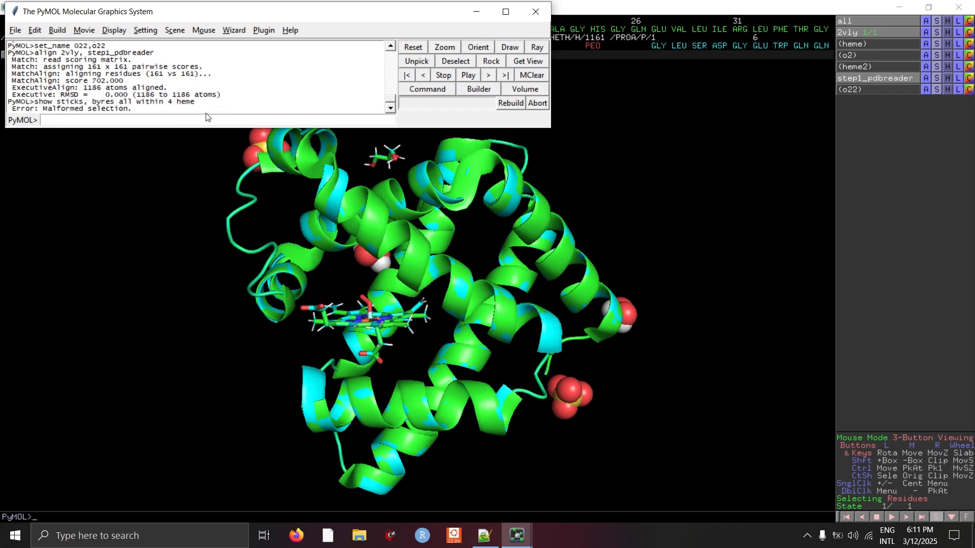
- Activate the heme selection and run show sticks, byres all within 5 of heme
left_click(862, 45)
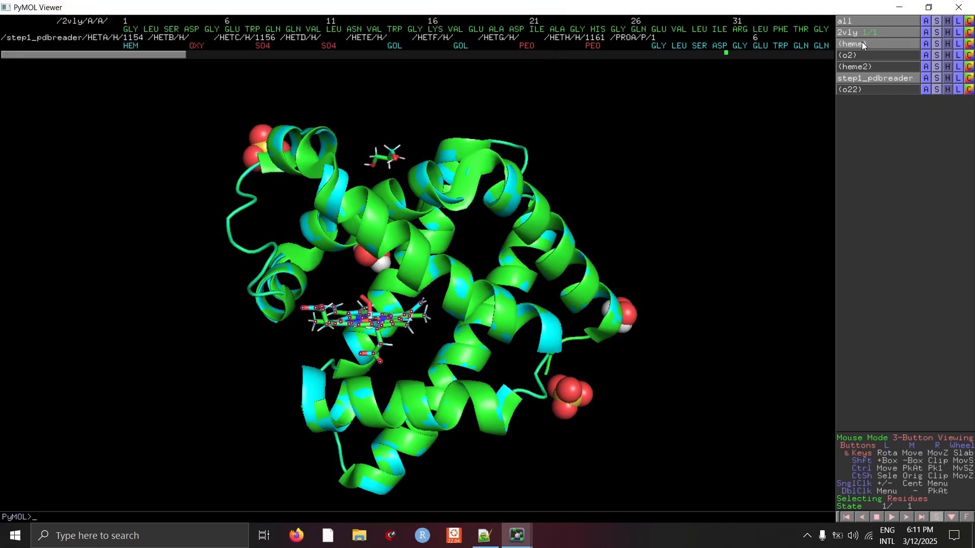
mouse_move(517, 536)
left_click(584, 483)
left_click(145, 119)
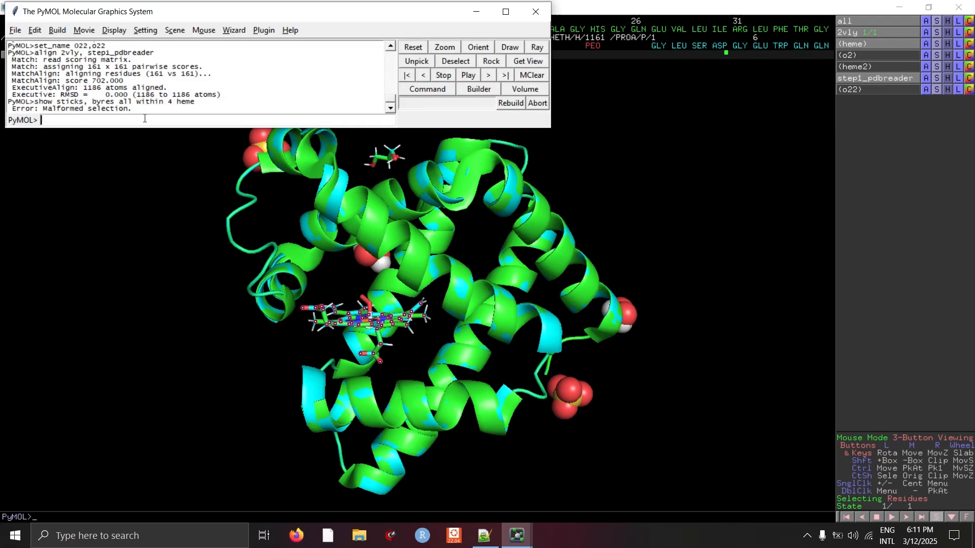
key("ctrl+v")
key("BackSpace")
key("BackSpace")
key("BackSpace")
key("BackSpace")
key("BackSpace")
key("BackSpace")
key("BackSpace")
key("BackSpace")
key("BackSpace")
key("BackSpace")
key("BackSpace")
key("BackSpace")
key("BackSpace")
key("BackSpace")
key("BackSpace")
key("BackSpace")
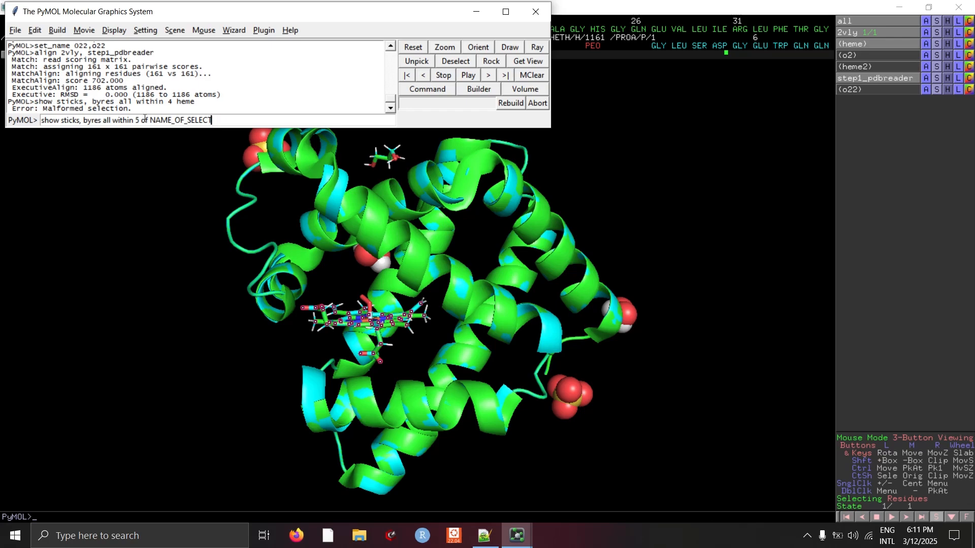
key("BackSpace")
type("heme")
key("Return")
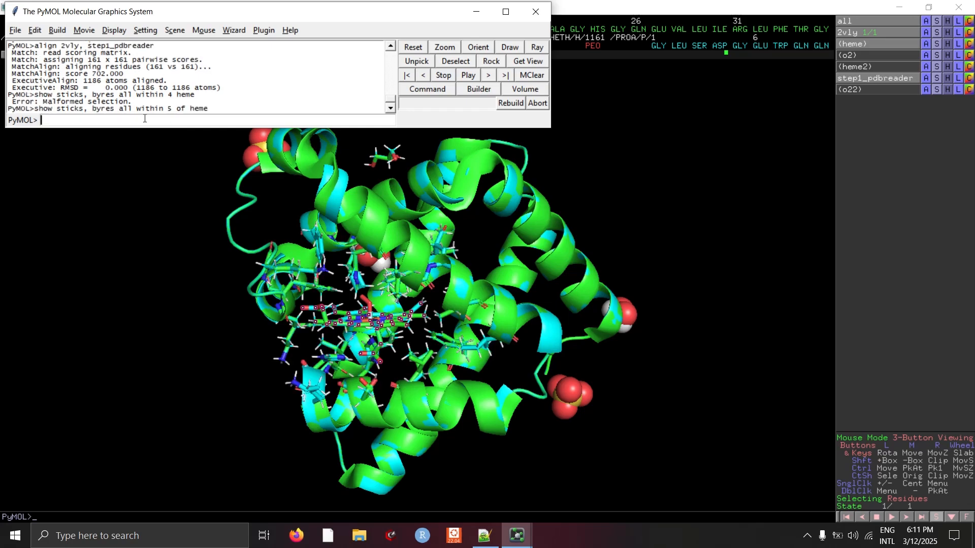
- Activate the heme2 selection and run show sticks, byres all within 5 of heme2
left_click_drag(708, 317, 155, 362)
left_click(524, 541)
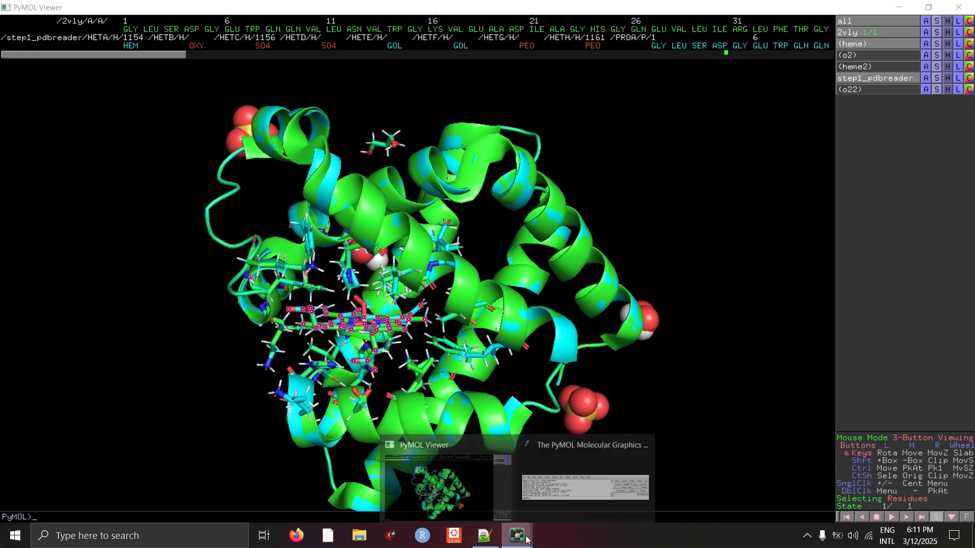
left_click(584, 483)
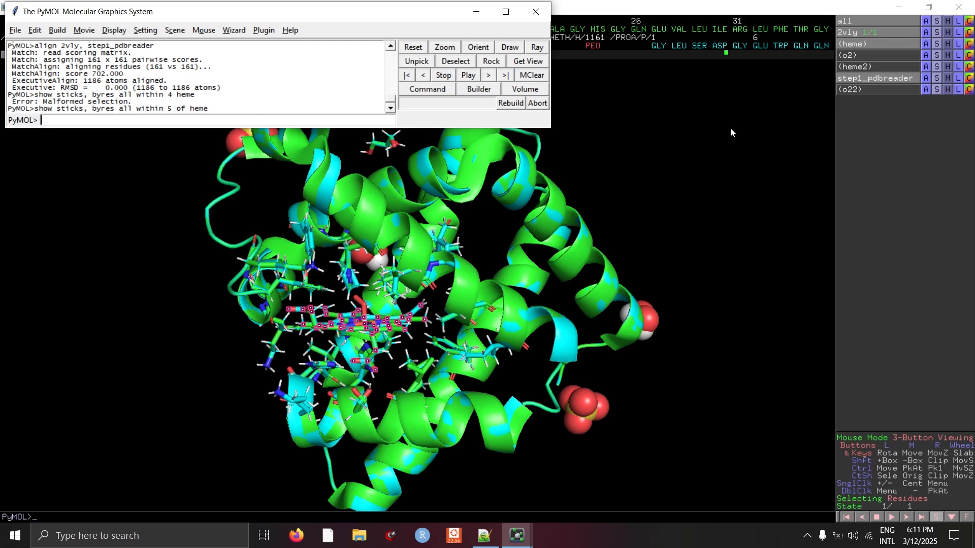
left_click(863, 66)
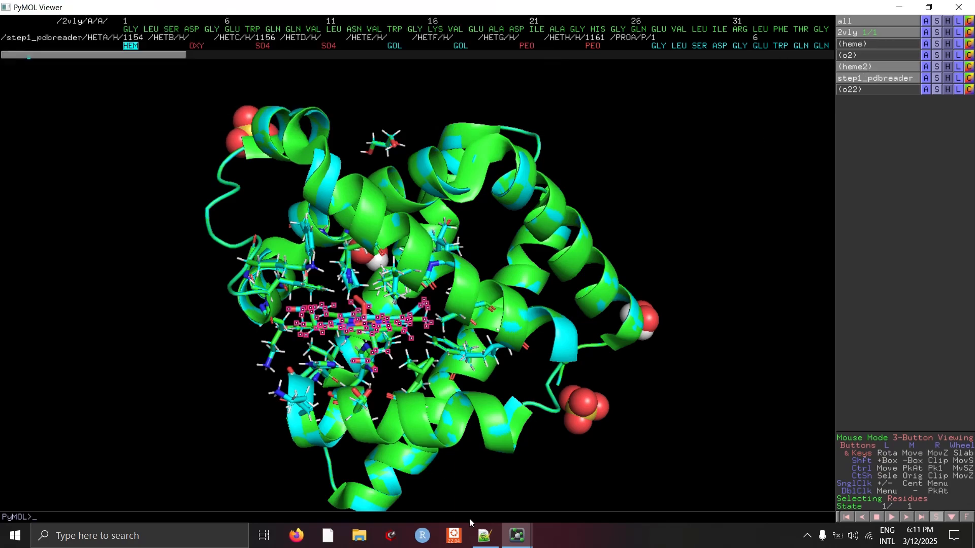
left_click(517, 536)
left_click(528, 476)
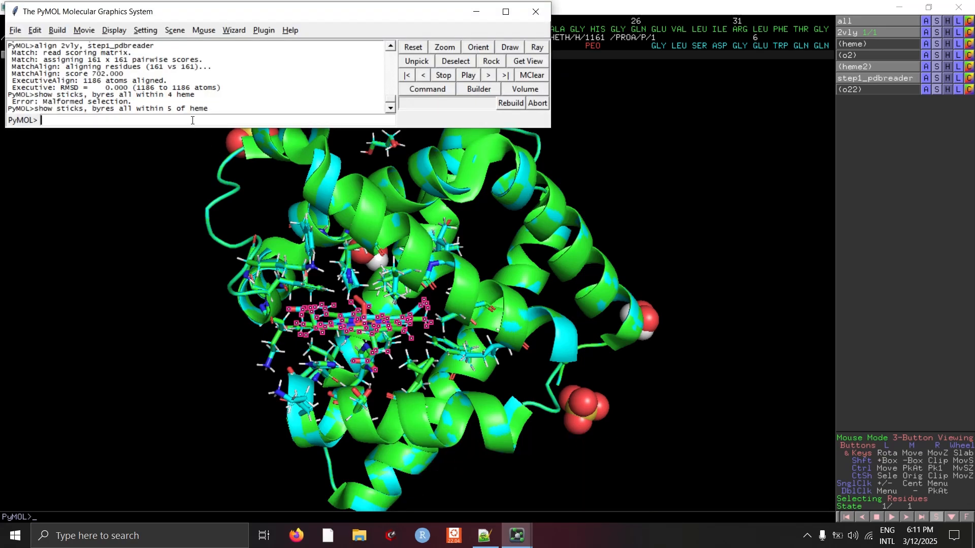
key("ctrl+v")
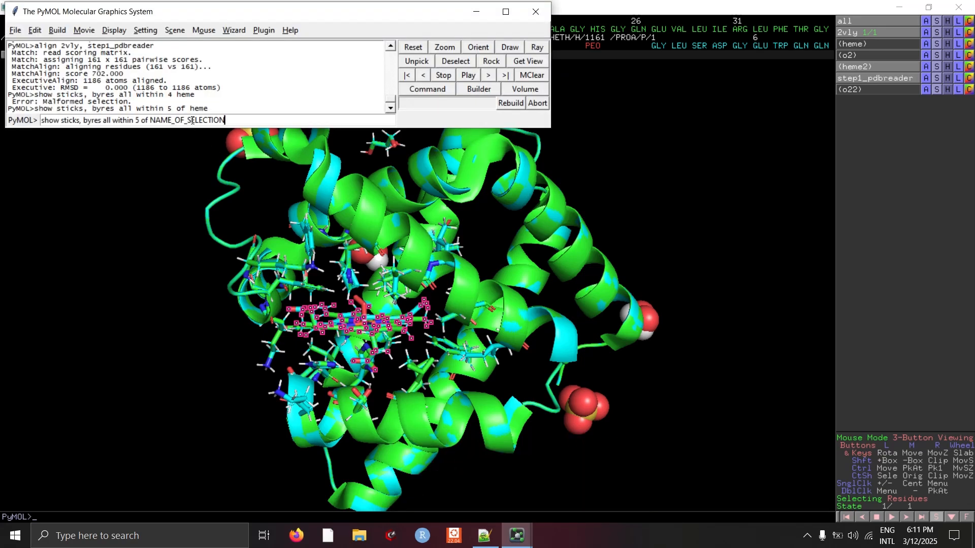
key("BackSpace")
key("BackSpace")
key("BackSpace")
key("BackSpace")
key("BackSpace")
key("BackSpace")
key("BackSpace")
key("BackSpace")
key("BackSpace")
key("BackSpace")
key("Return")
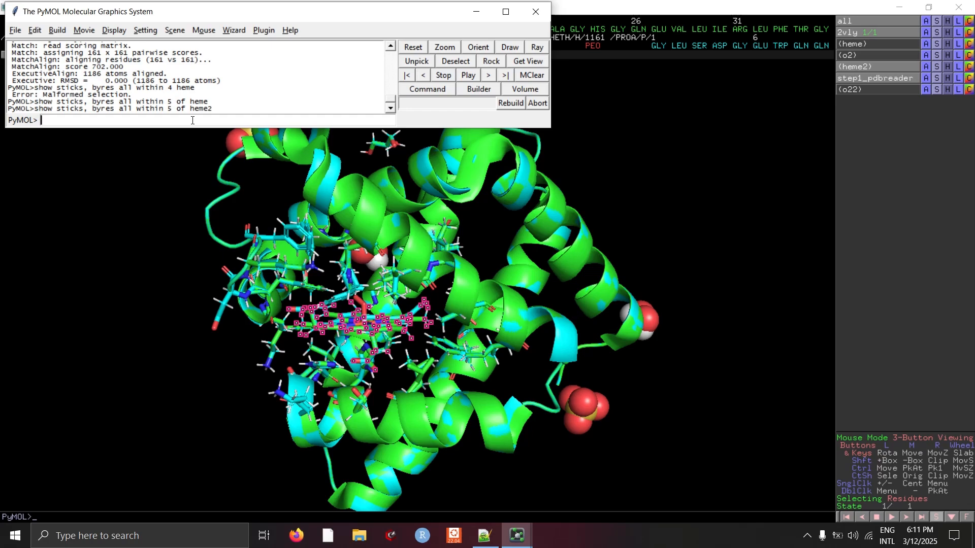
- Zoom into and rotate around the heme pocket to compare the surrounding residues of both structures
right_click(740, 191)
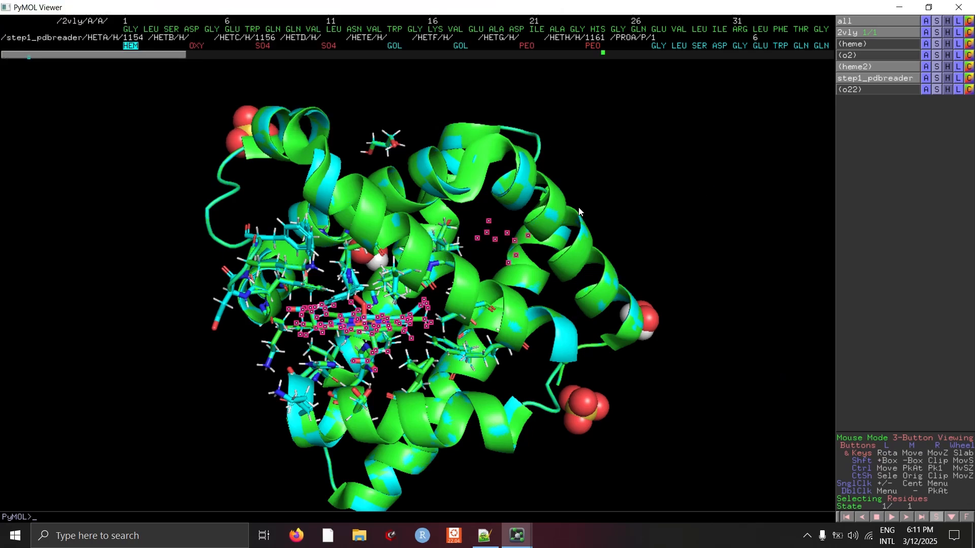
left_click(689, 363)
right_click_drag(242, 262, 156, 333)
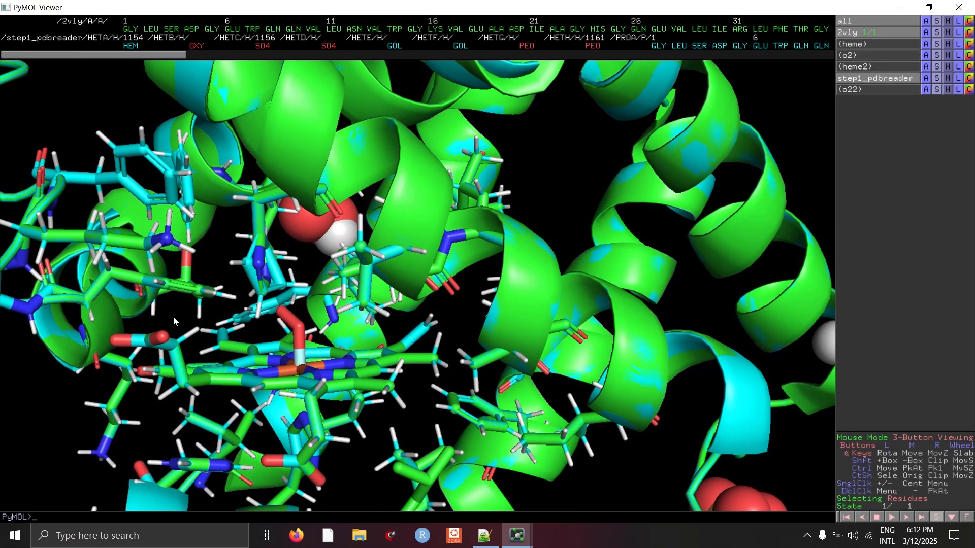
left_click_drag(162, 320, 190, 322)
left_click_drag(210, 282, 163, 265)
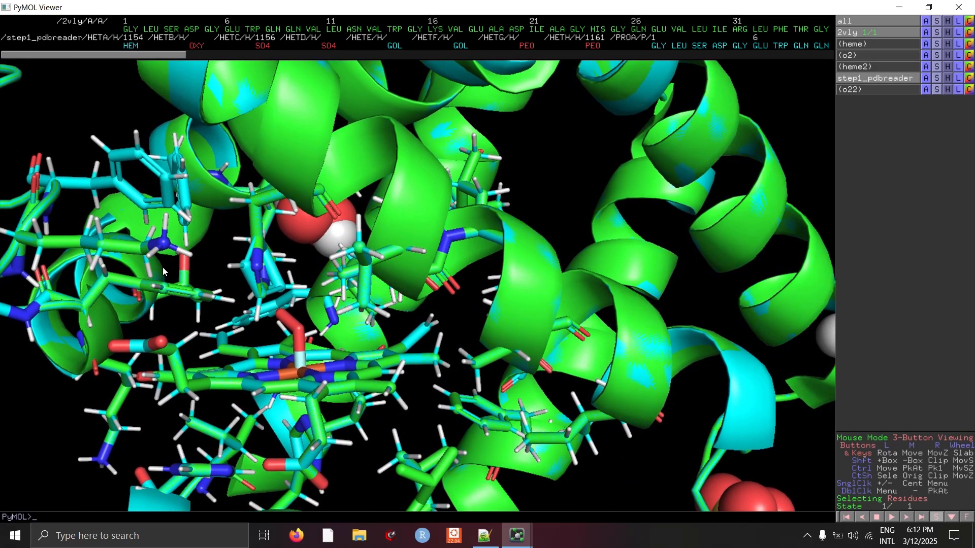
right_click_drag(164, 265, 179, 347)
left_click_drag(155, 342, 177, 340)
left_click_drag(259, 276, 257, 252)
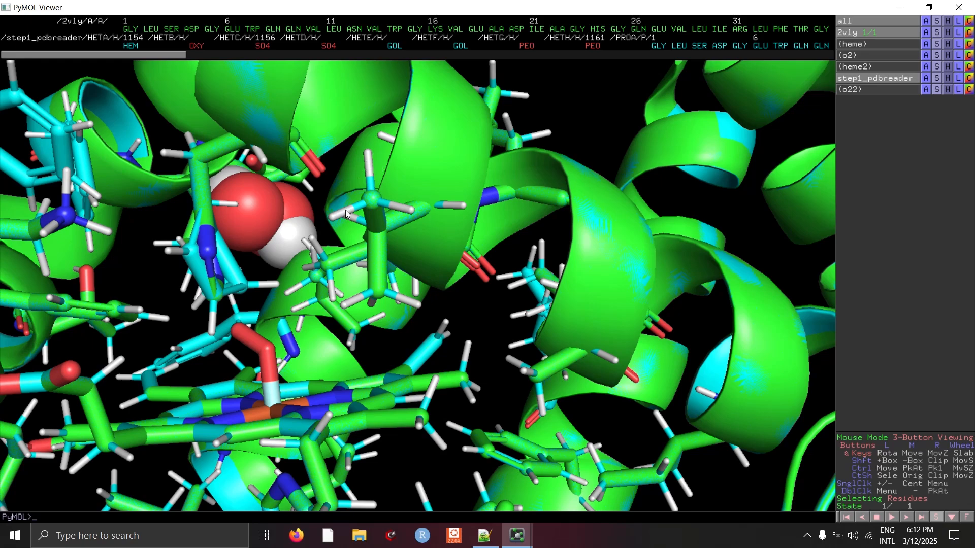
left_click_drag(288, 308, 208, 163)
left_click_drag(326, 316, 294, 323)
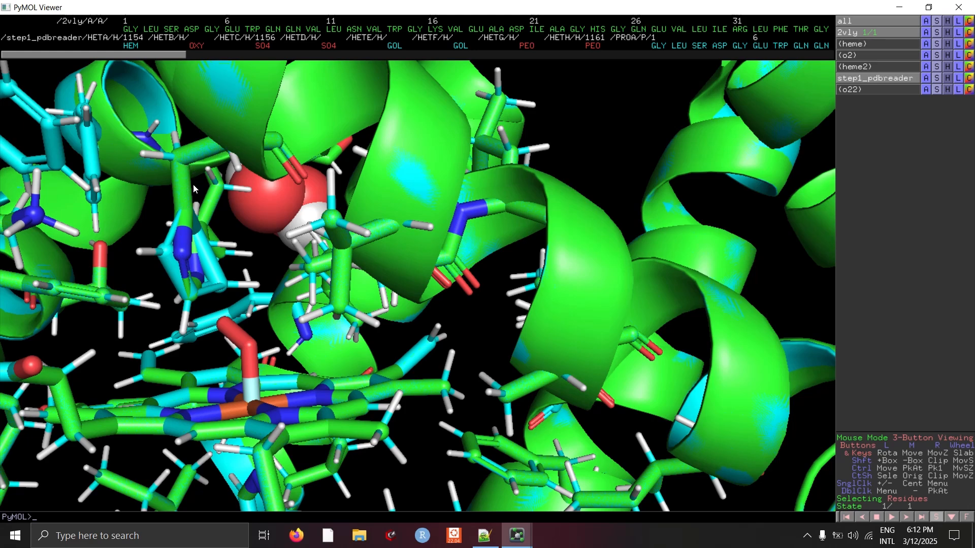
left_click_drag(253, 261, 215, 254)
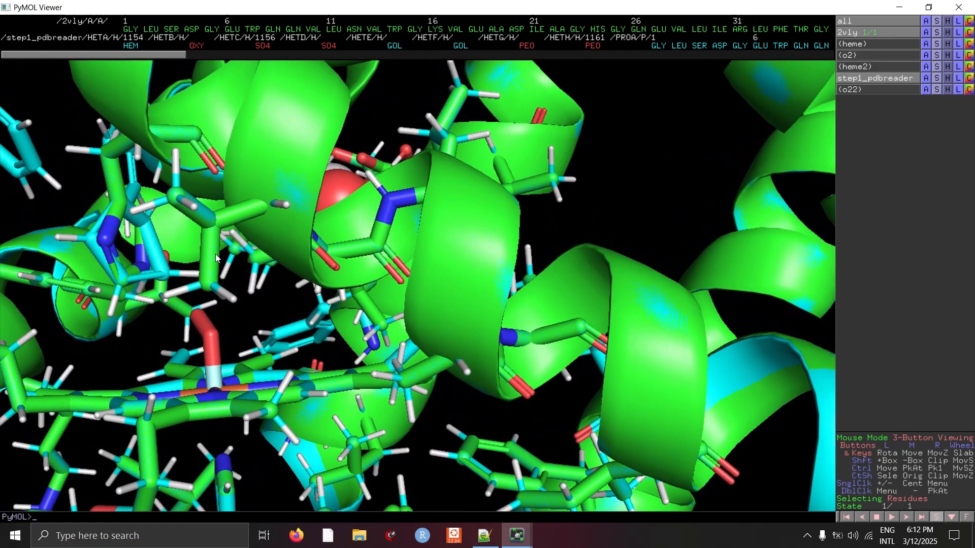
mouse_move(180, 320)
left_mouse_down()
mouse_move(160, 318)
mouse_move(171, 309)
left_mouse_up()
left_click_drag(185, 239, 302, 300)
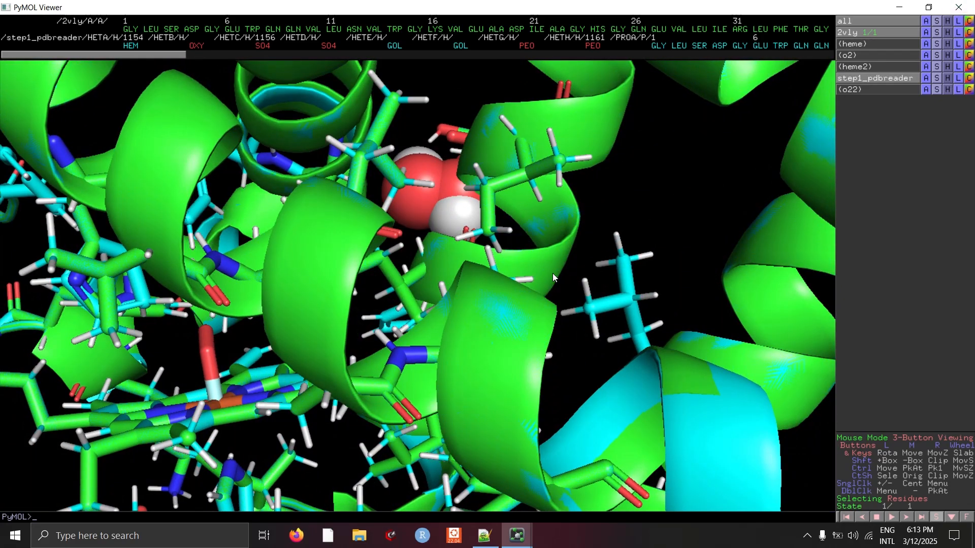
left_click_drag(684, 192, 634, 211)
right_click_drag(653, 225, 641, 147)
right_click_drag(599, 301, 559, 246)
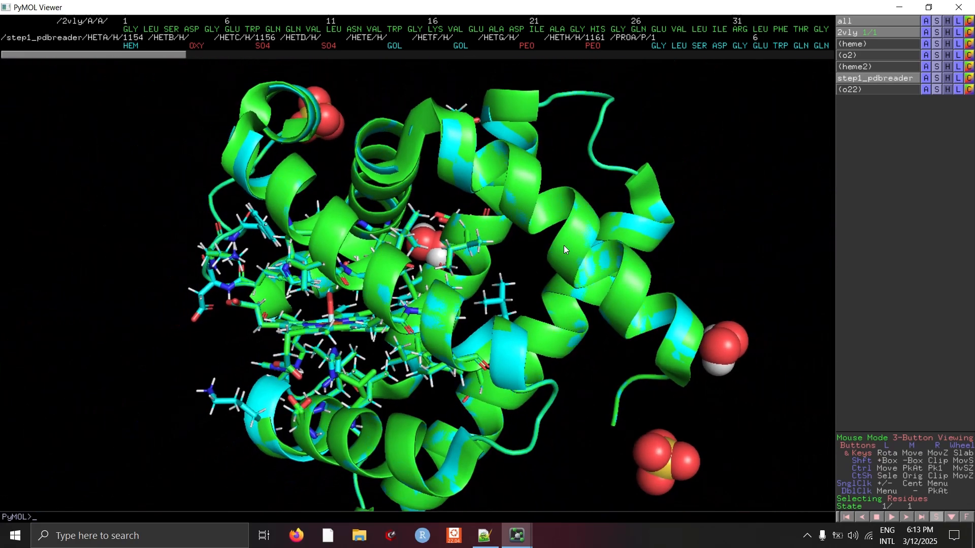
left_click_drag(723, 224, 371, 253)
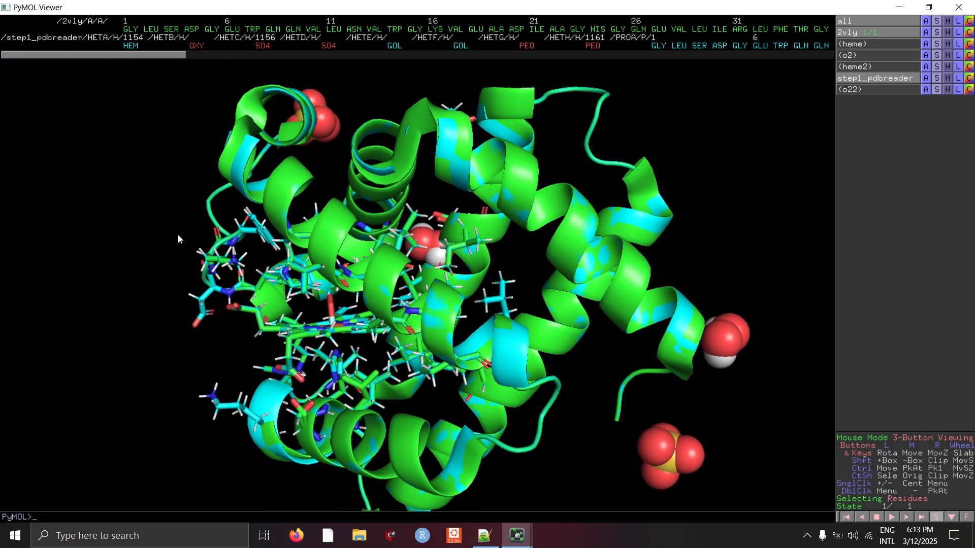